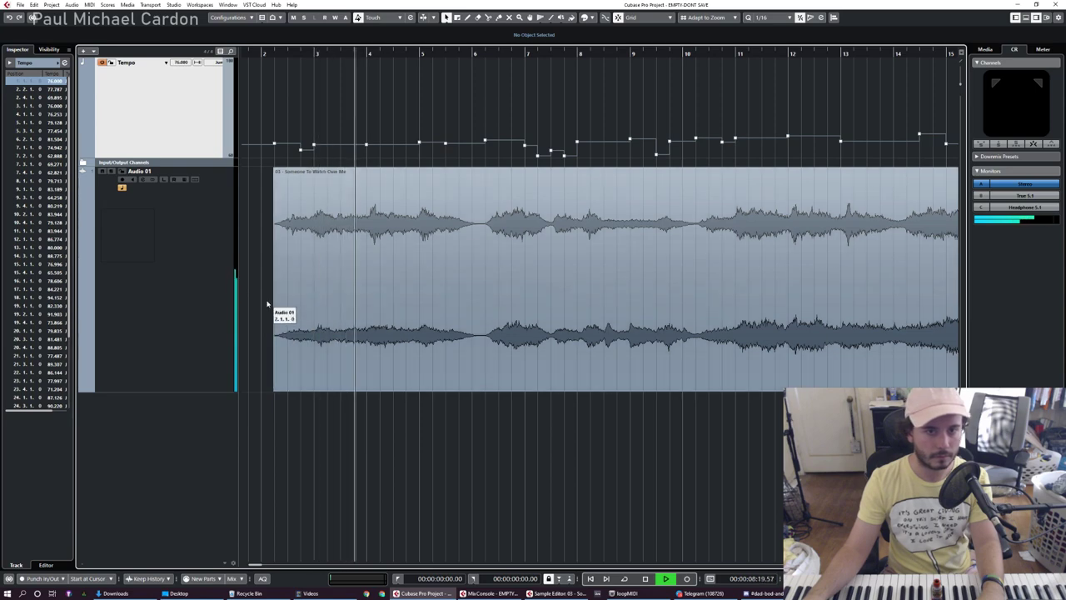
Delete all tempo events from bar 2 onward on the tempo track, keeping only the first one at bar 1.
key(g)
key(g)
key(g)
key(g)
key(g)
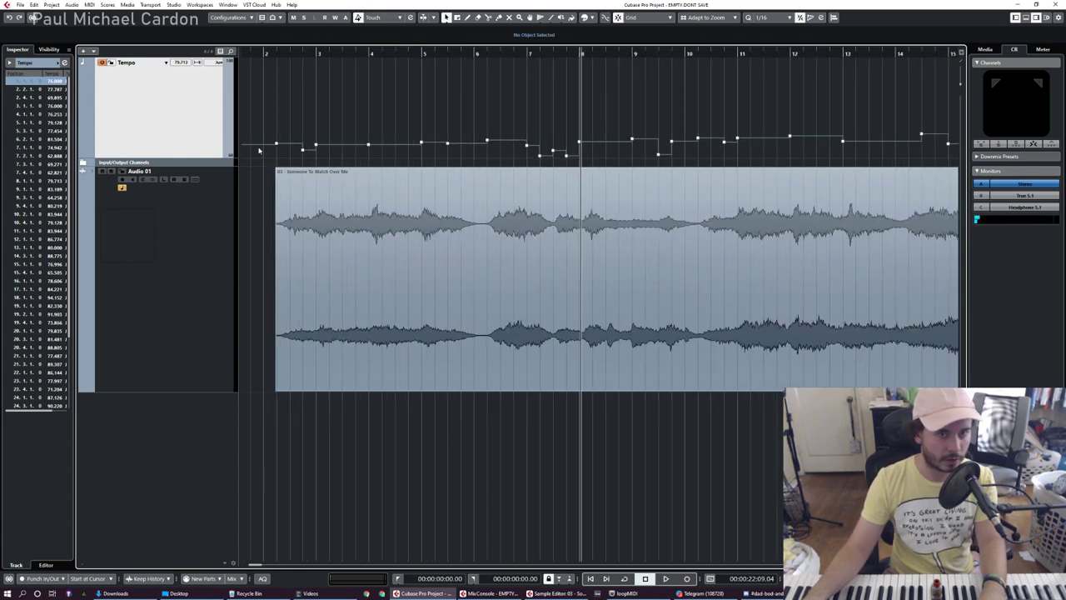
key(g)
key(g)
key(g)
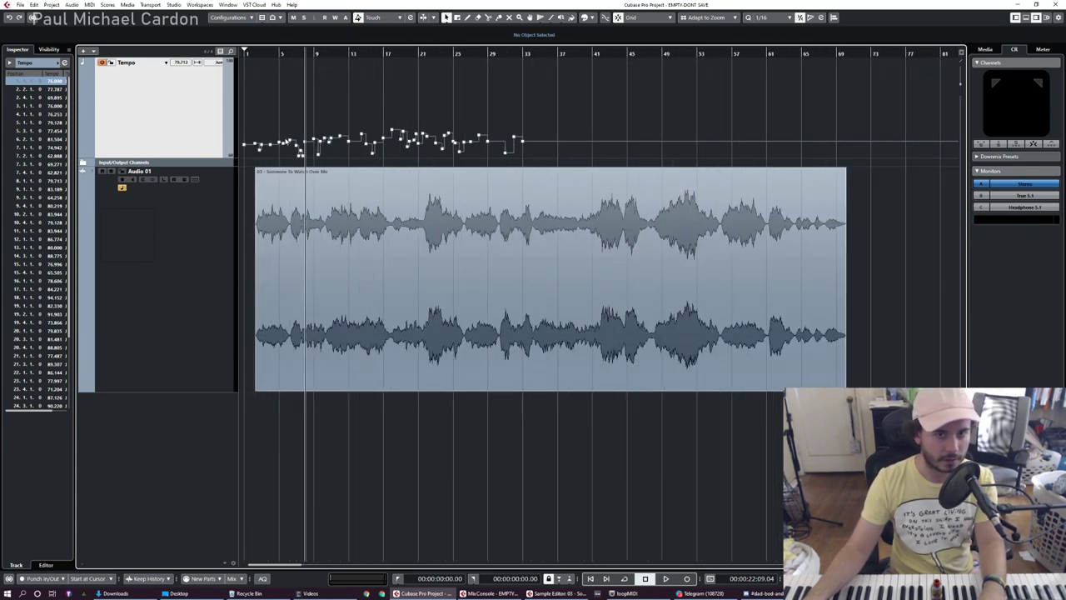
key(h)
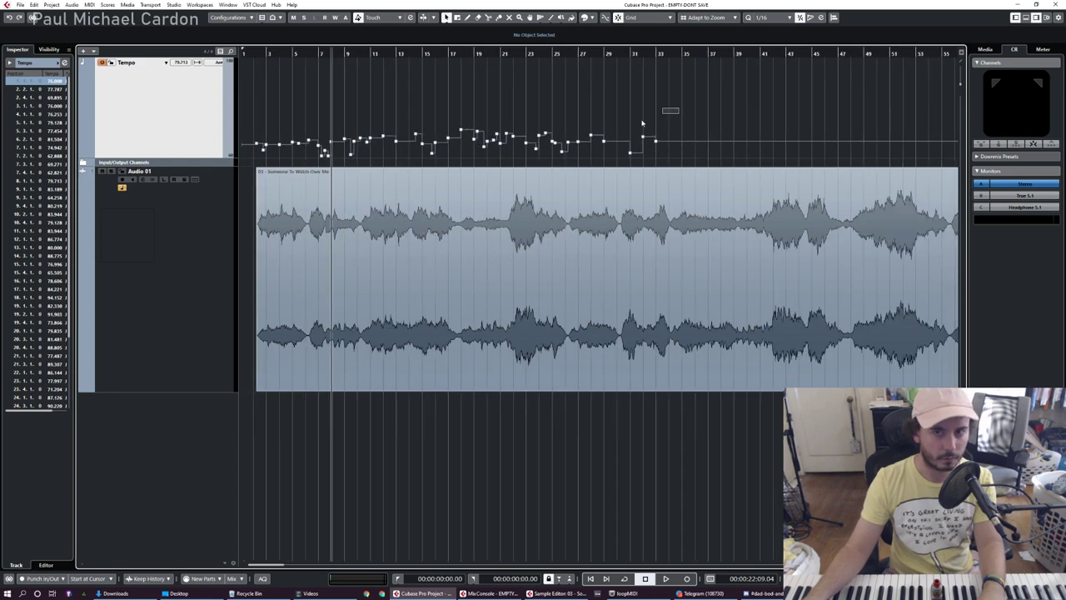
drag(642, 123, 251, 165)
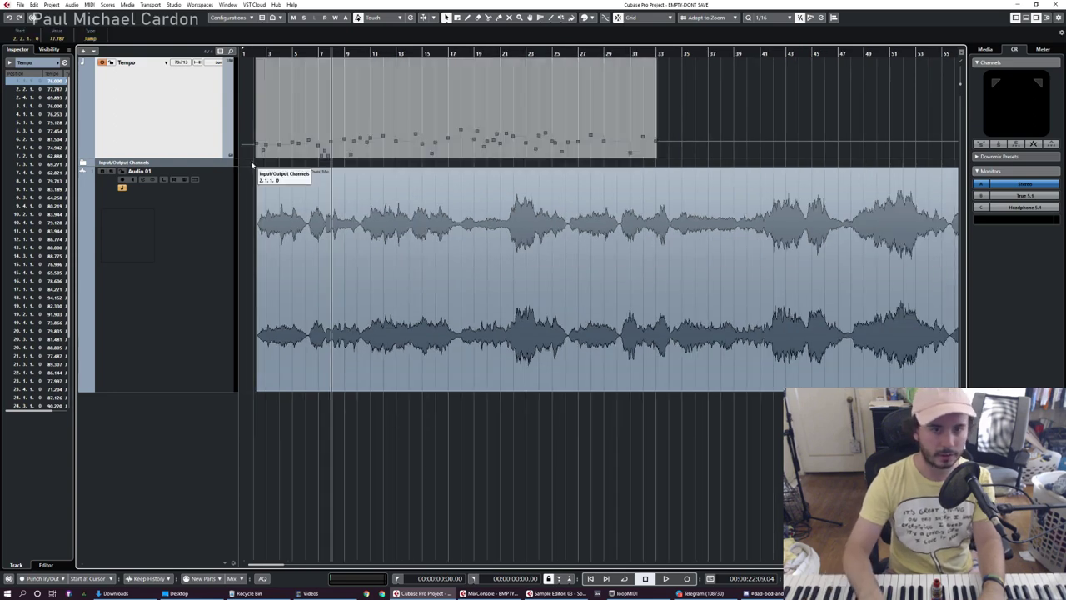
key(Delete)
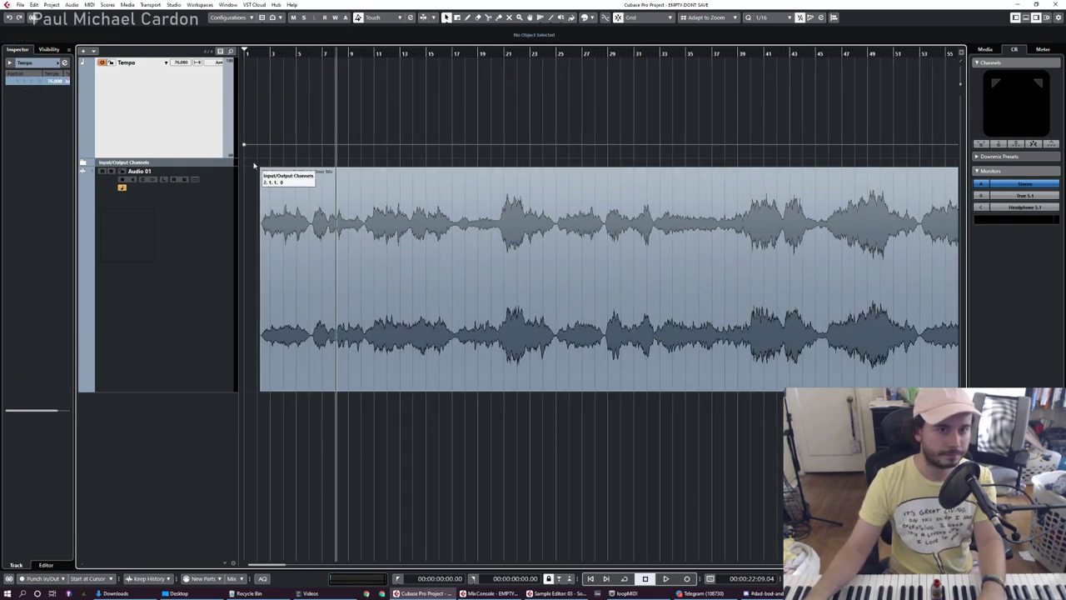
Play the opening of the recording to hear where its first beats fall against the bar grid.
scroll(244, 156, up, 5)
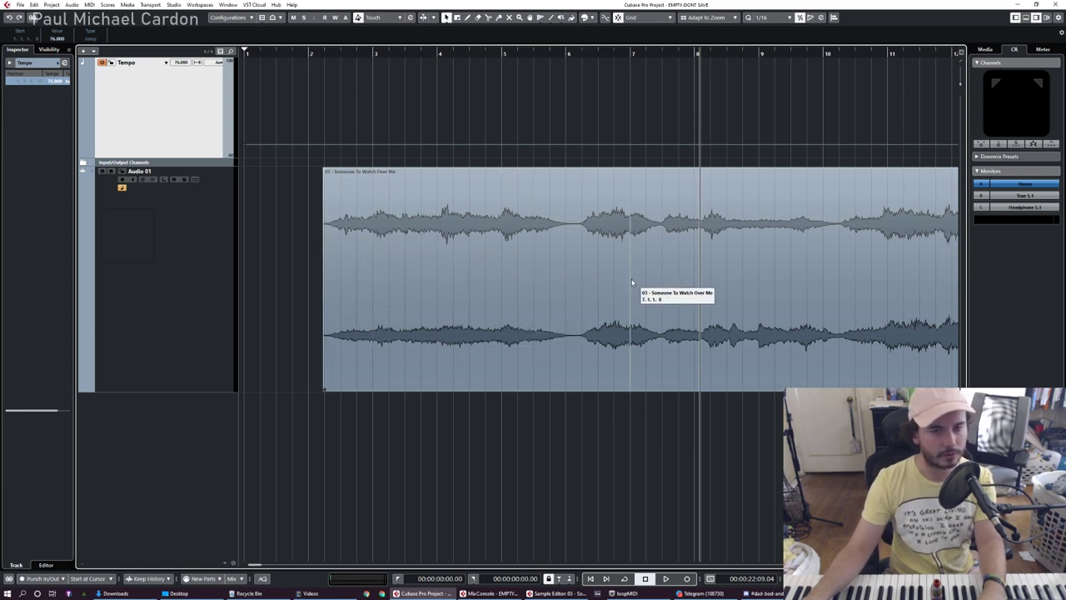
scroll(323, 219, up, 3)
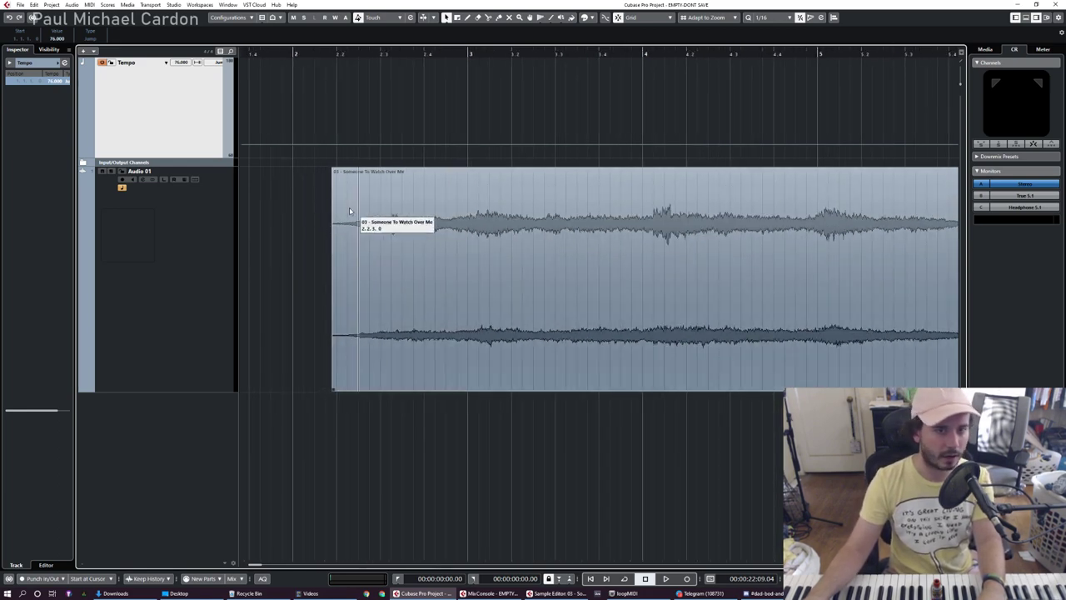
scroll(335, 237, up, 3)
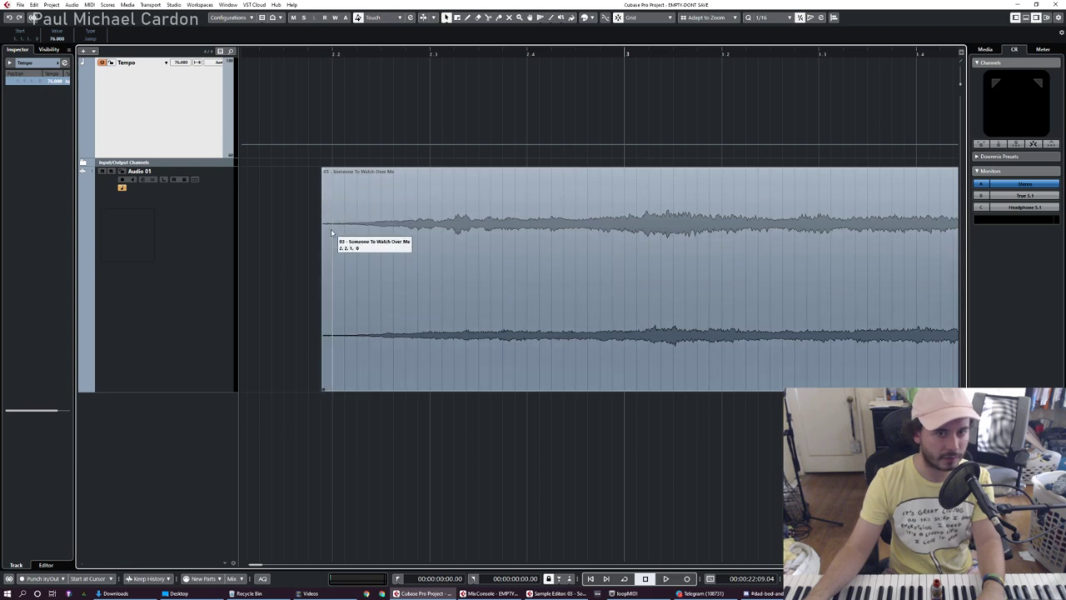
scroll(331, 227, down, 2)
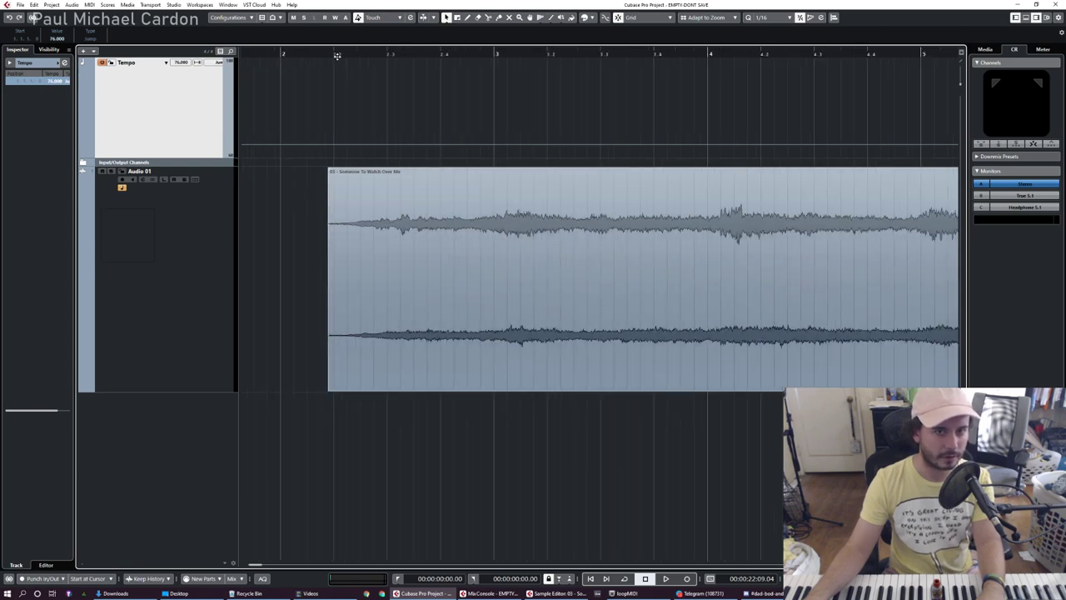
key(space)
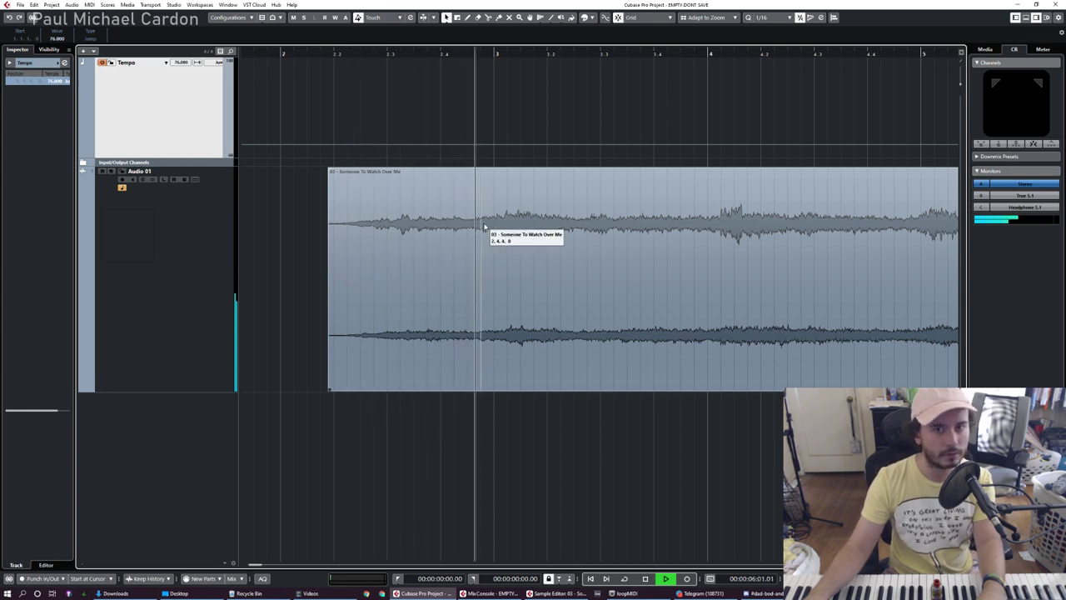
key(space)
Open the "03 - Someone To Watch Over Me" audio event in the Sample Editor and activate the Time Warp tool.
click(441, 303)
scroll(432, 266, down, 2)
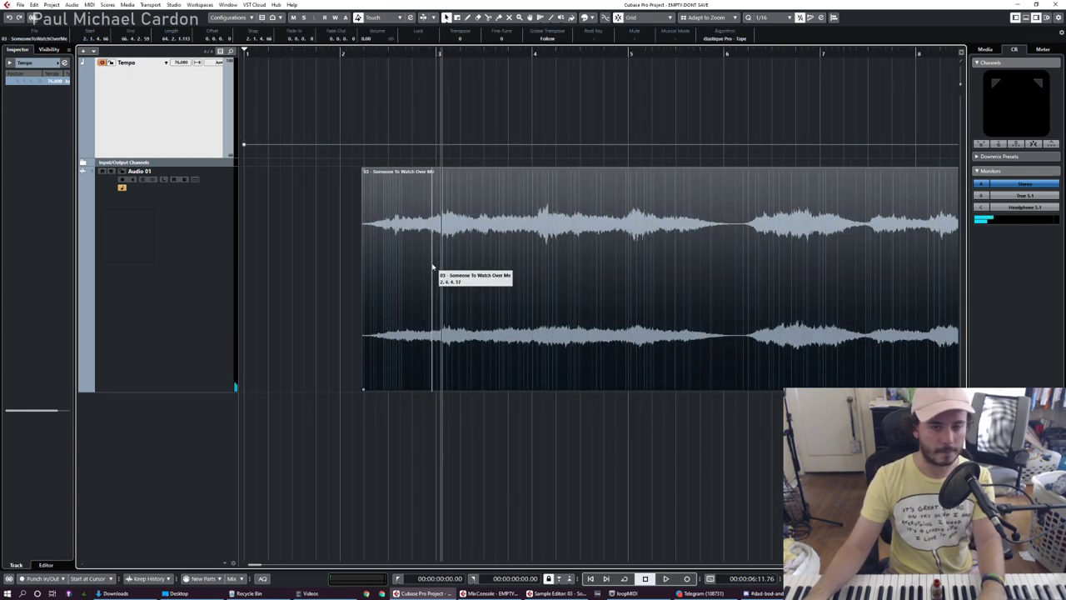
double_click(432, 267)
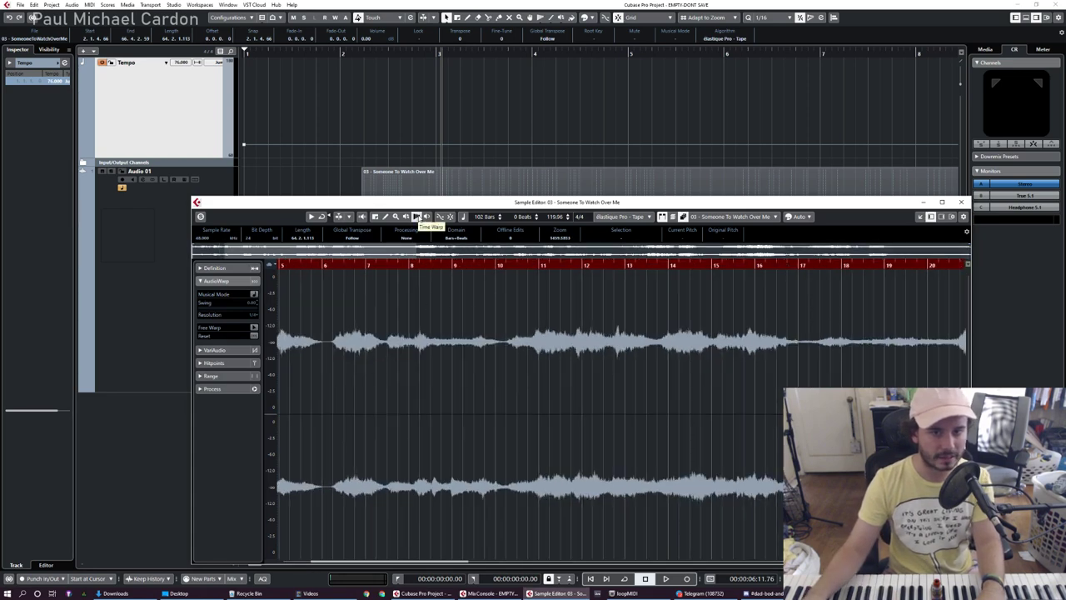
click(376, 217)
click(417, 219)
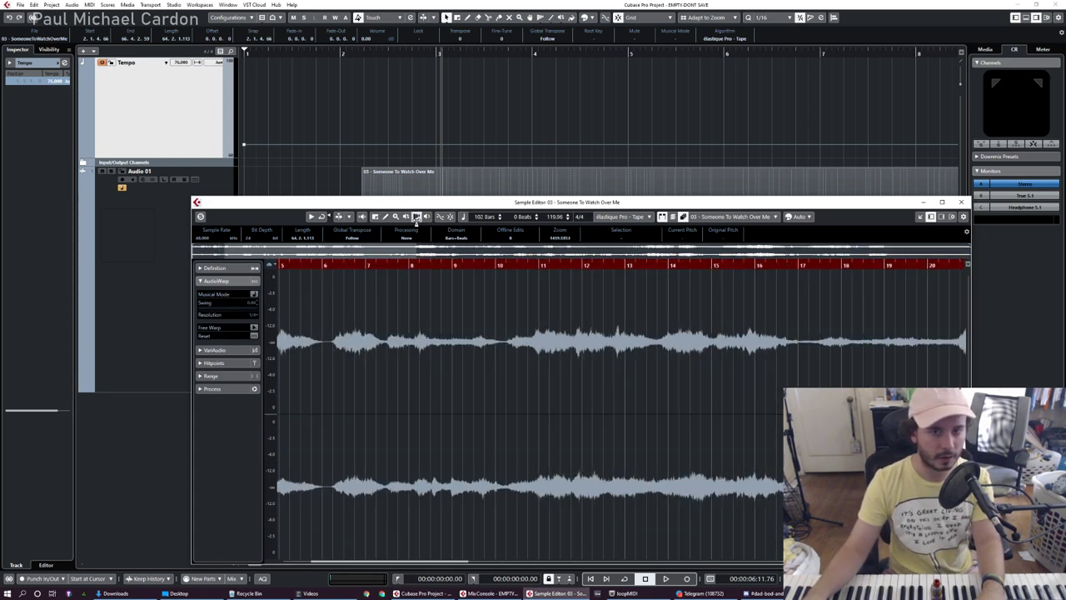
Insert a Time Warp tempo event at 2.2.1, at the start of the audio event.
scroll(647, 392, left, 2)
scroll(285, 364, up, 4)
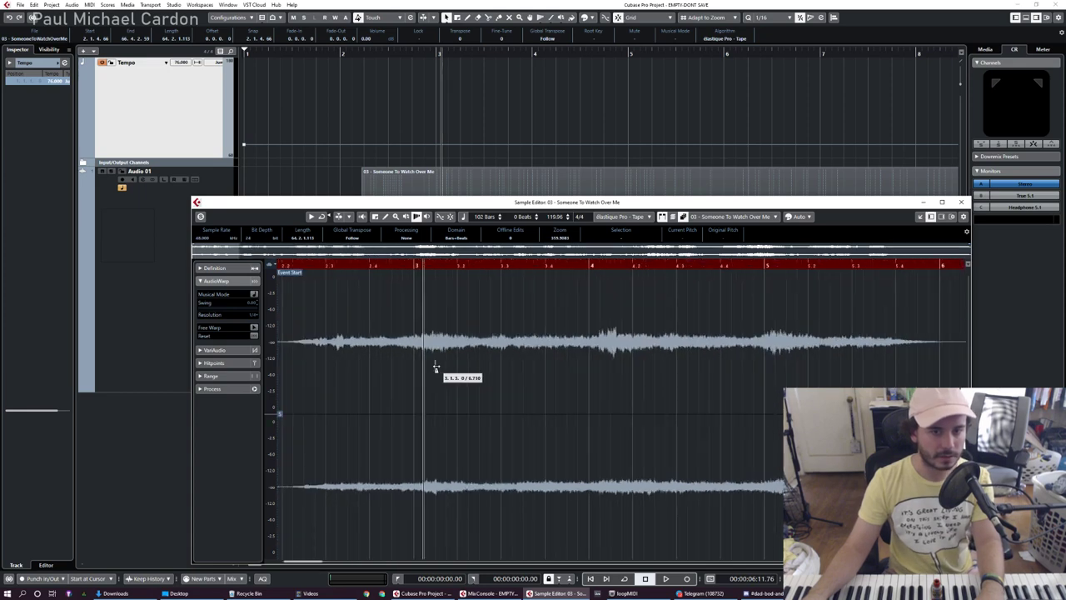
scroll(363, 369, down, 1)
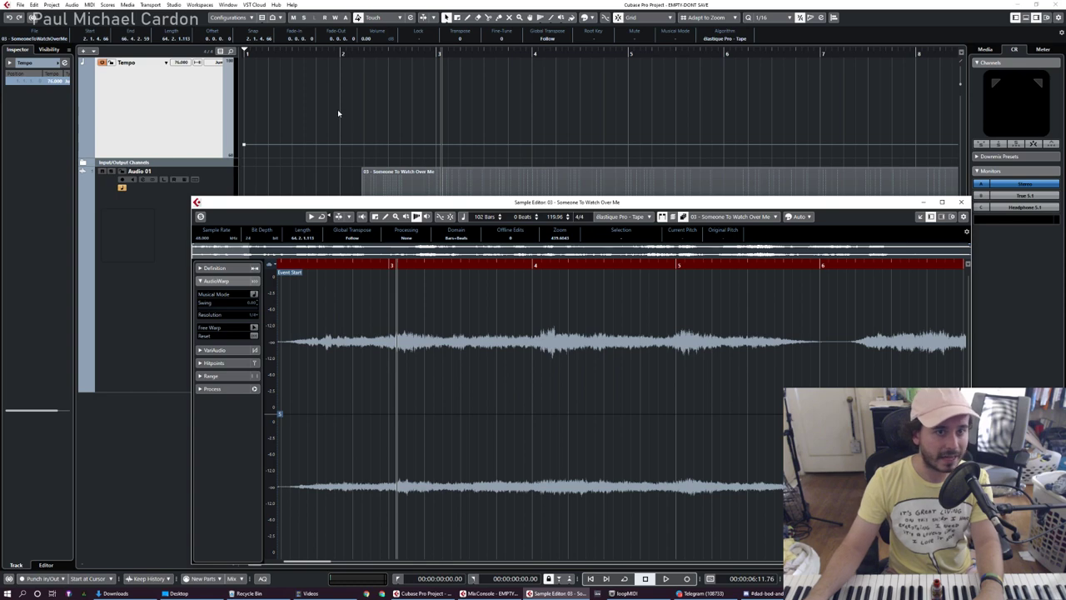
scroll(288, 374, up, 3)
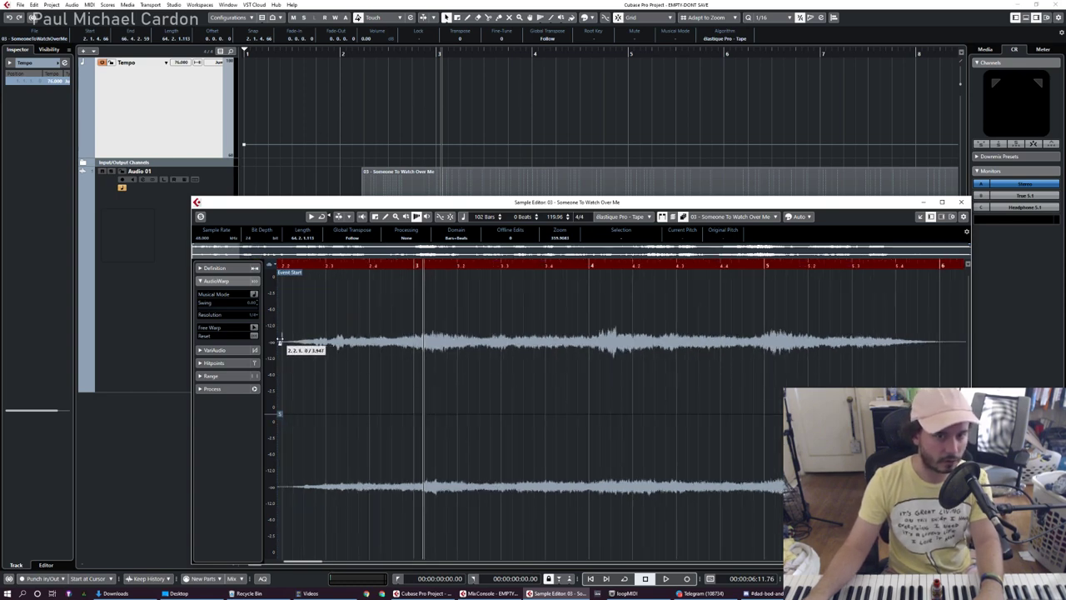
scroll(338, 367, up, 5)
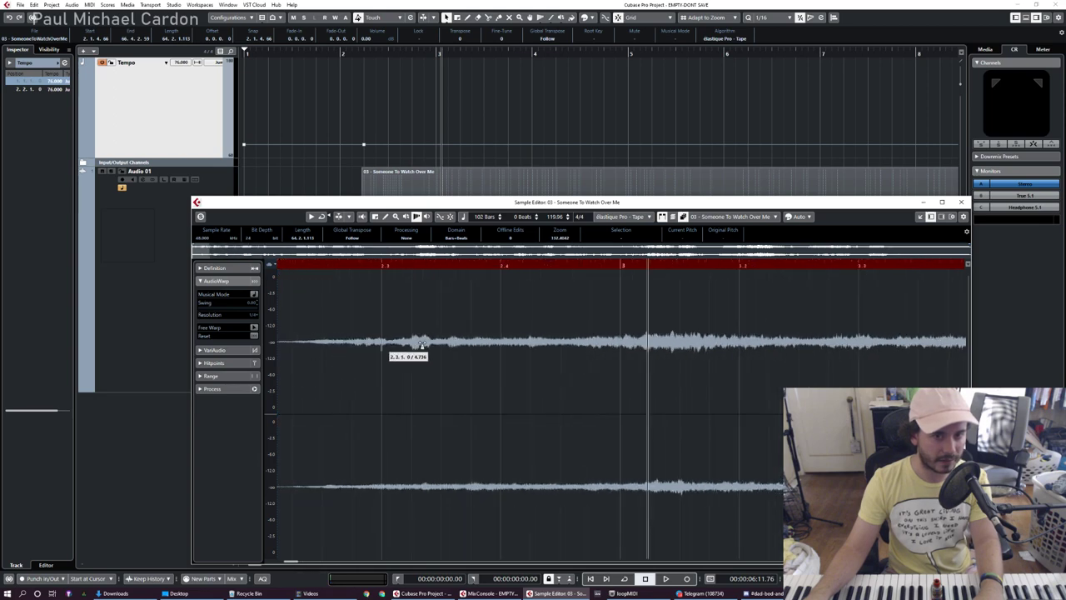
scroll(364, 364, down, 5)
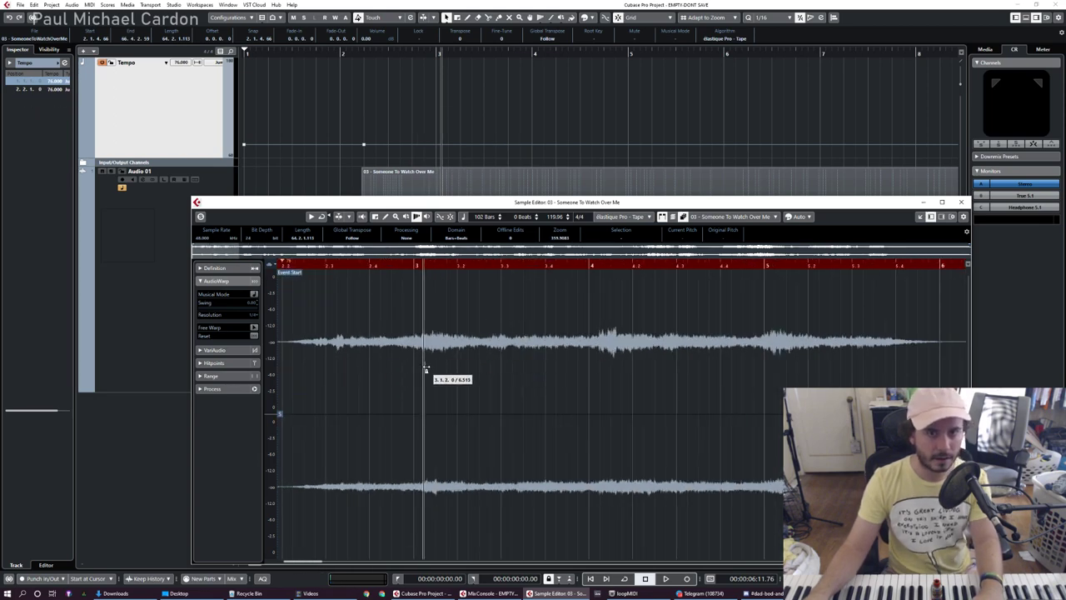
mouse_move(407, 345)
mouse_down()
mouse_move(447, 343)
mouse_move(388, 350)
mouse_up()
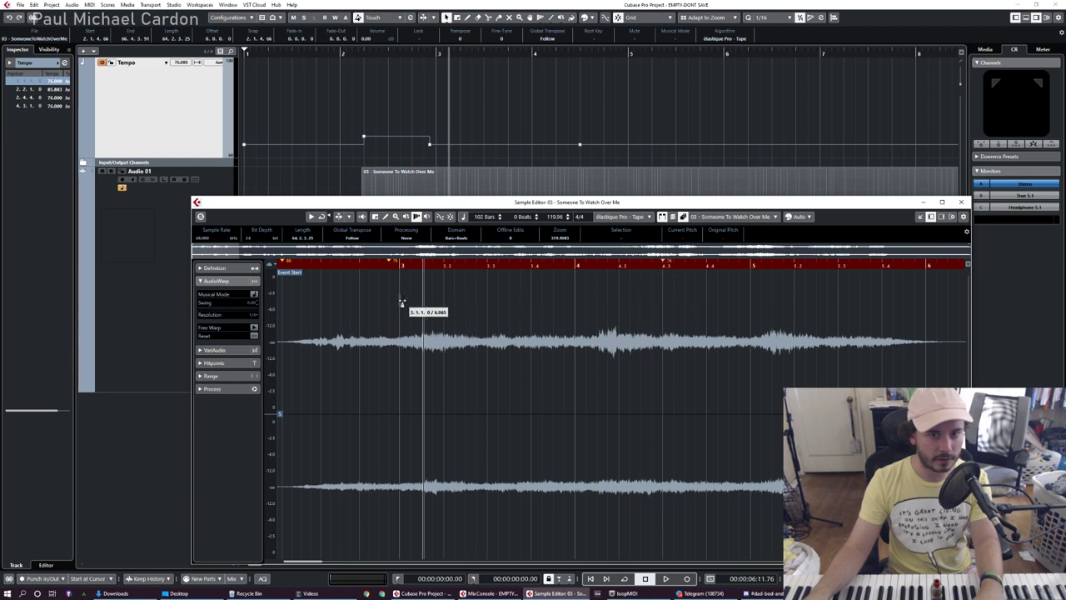
mouse_move(387, 304)
mouse_down()
mouse_move(457, 308)
mouse_move(350, 309)
mouse_move(428, 314)
mouse_move(391, 311)
mouse_move(436, 302)
mouse_move(375, 302)
mouse_move(445, 301)
mouse_move(357, 304)
mouse_move(424, 303)
mouse_move(379, 305)
mouse_move(413, 301)
mouse_up()
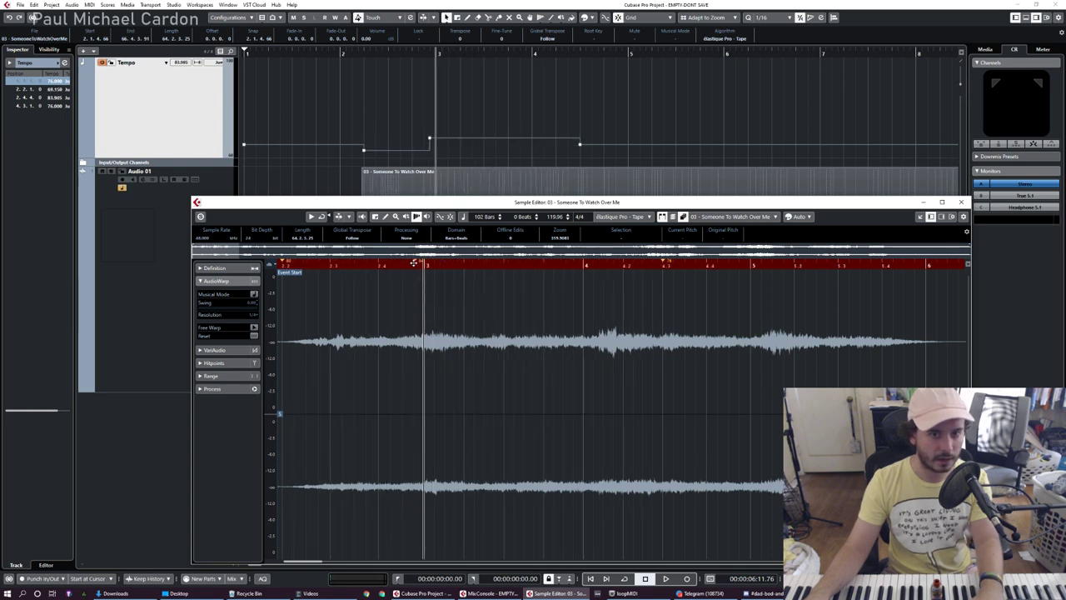
drag(414, 262, 575, 263)
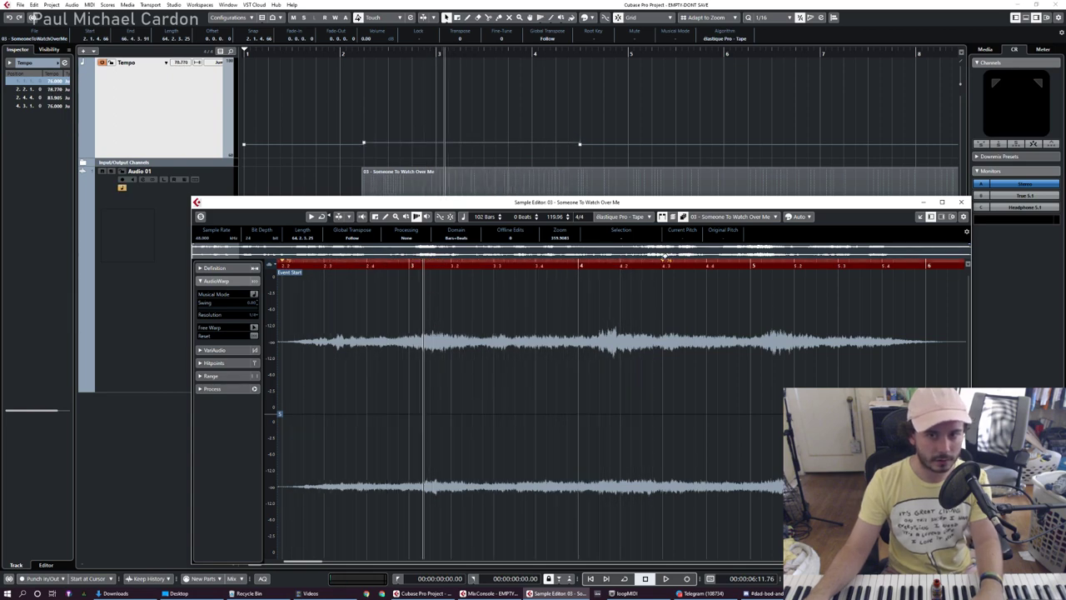
shift+click(665, 260)
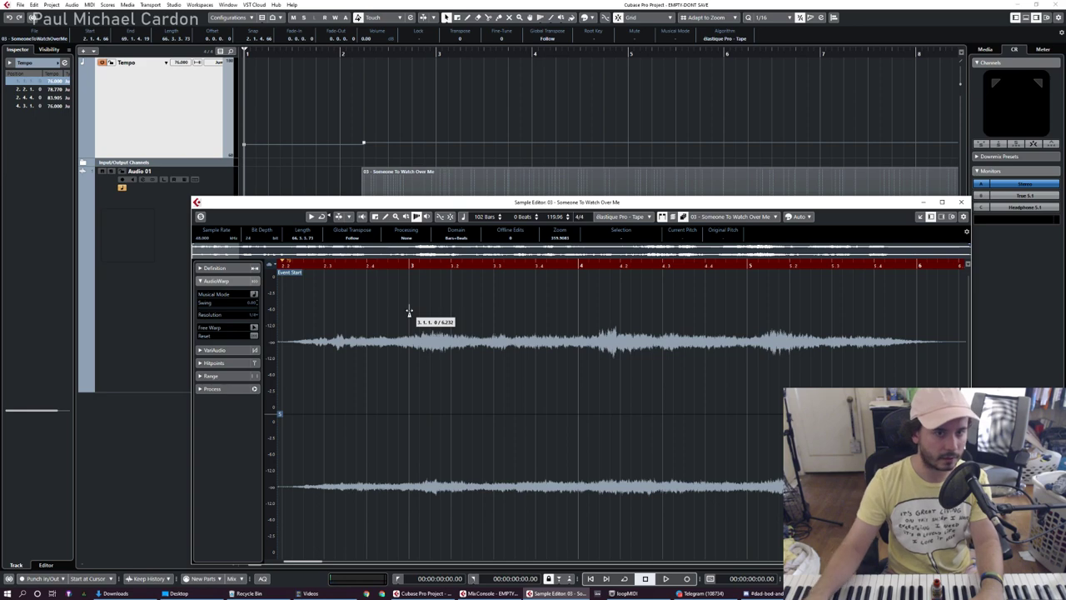
key(space)
key(space)
drag(359, 132, 376, 149)
key(Delete)
double_click(419, 261)
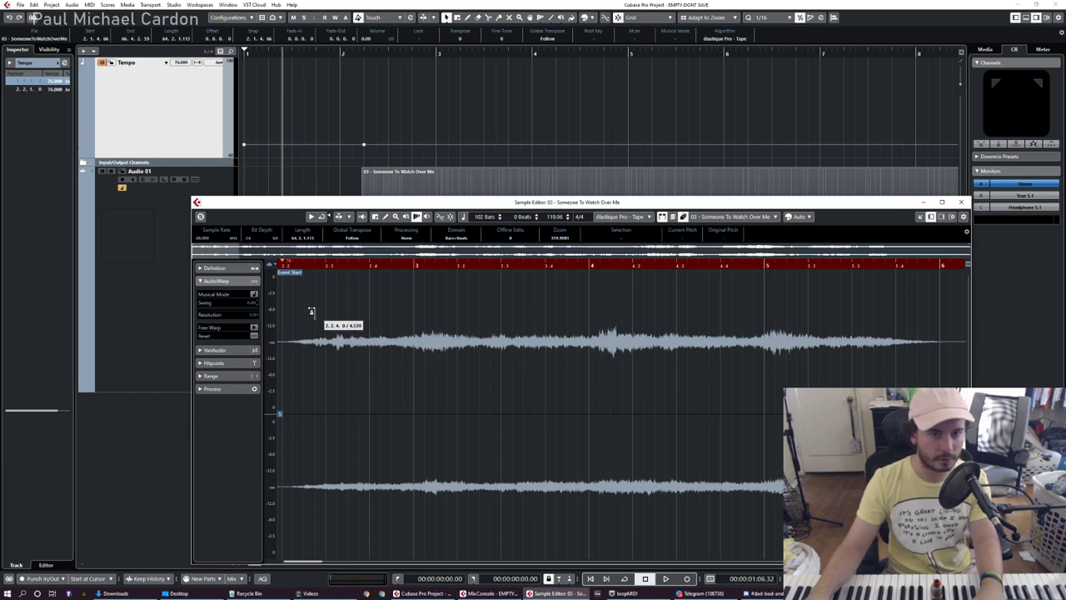
Play the opening bars and lock the downbeats of bars 3 and 4 with tempo events at 3.1.1 and 4.1.1.
key(space)
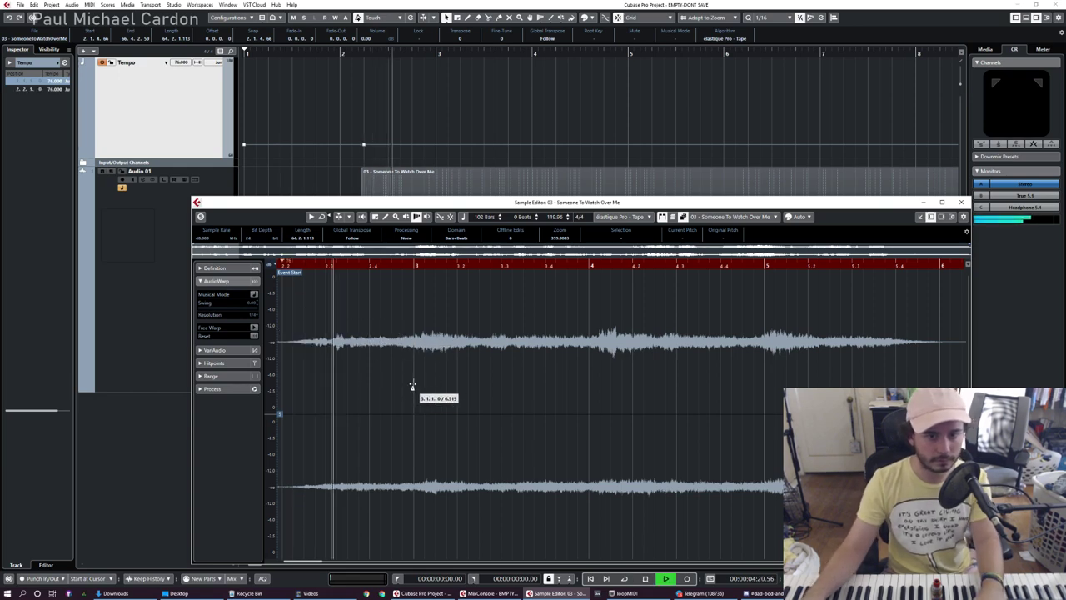
key(space)
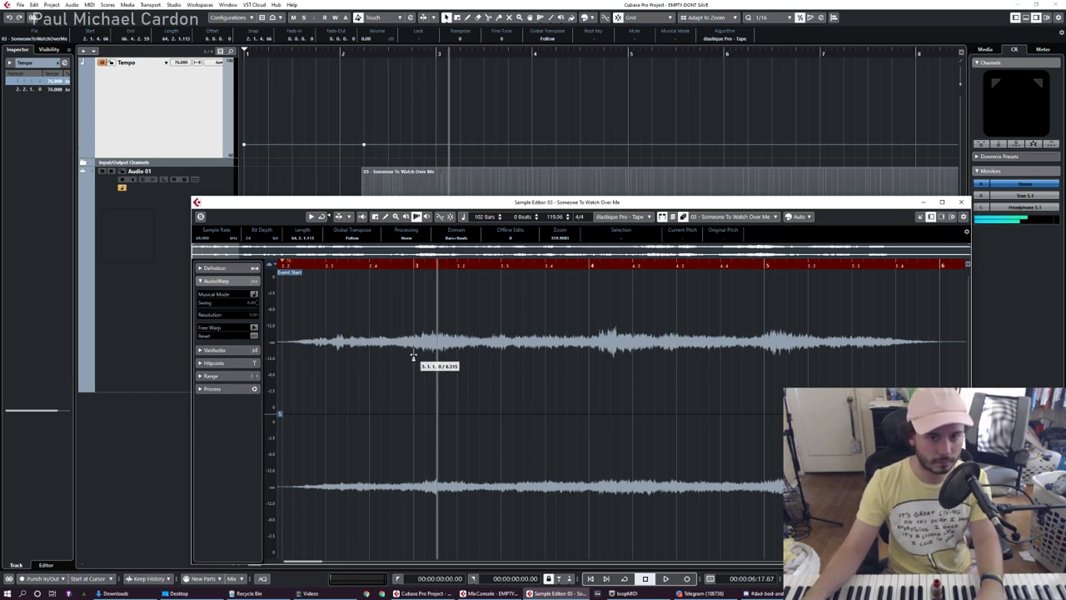
click(405, 264)
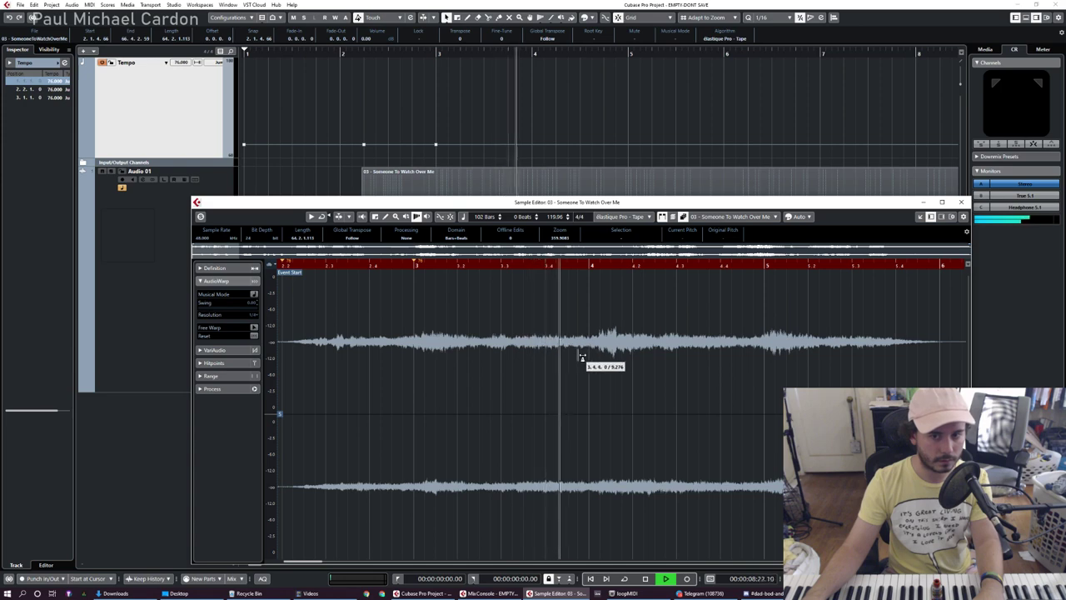
key(space)
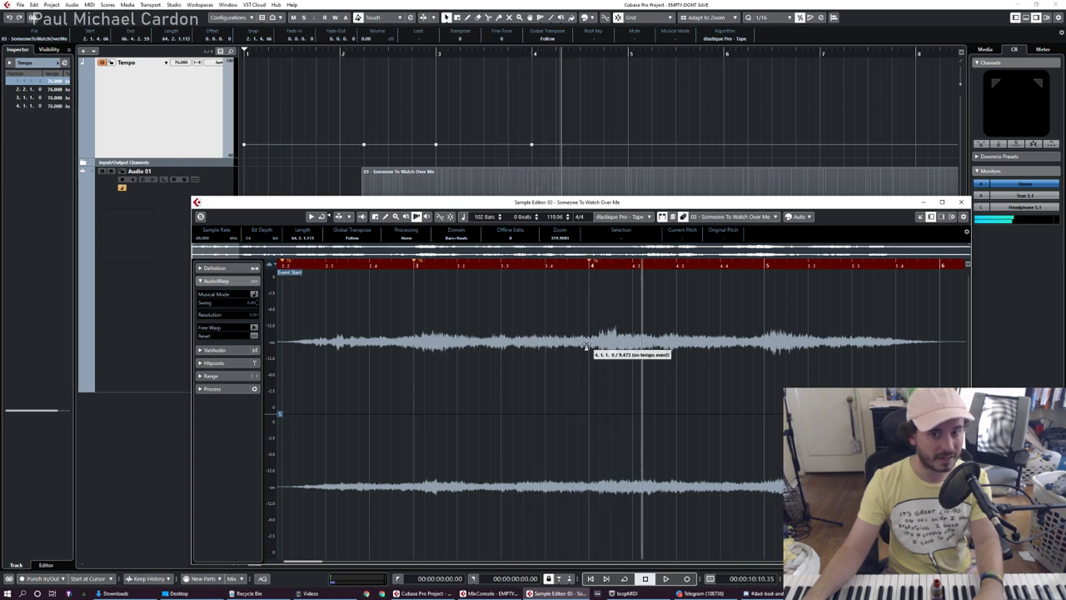
Listen to bar 3 and warp beat 3.3.1 slightly later, to about 8.01 seconds in the audio.
click(405, 266)
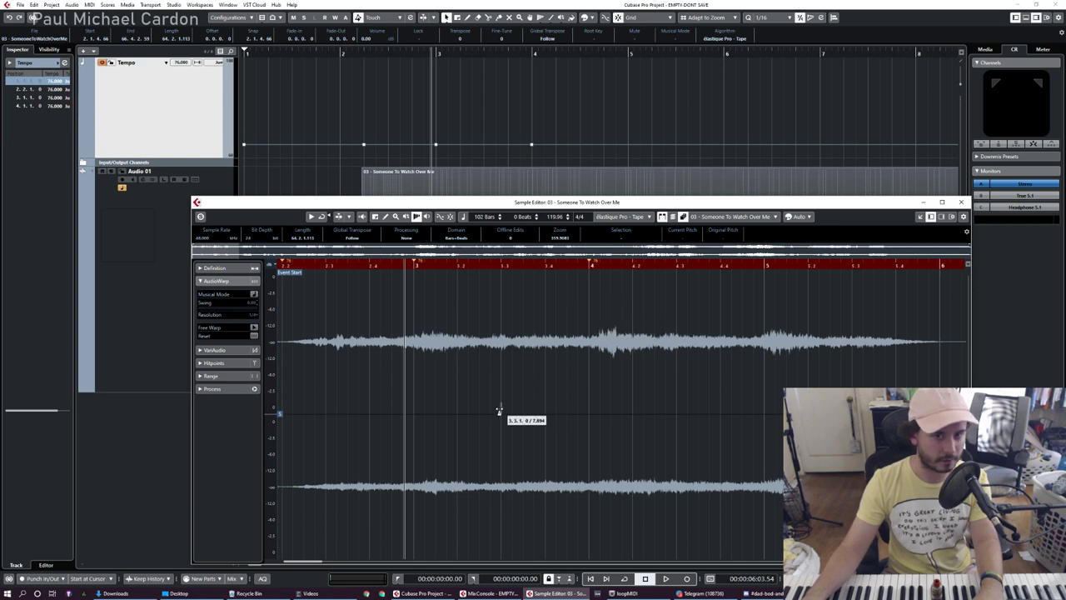
key(space)
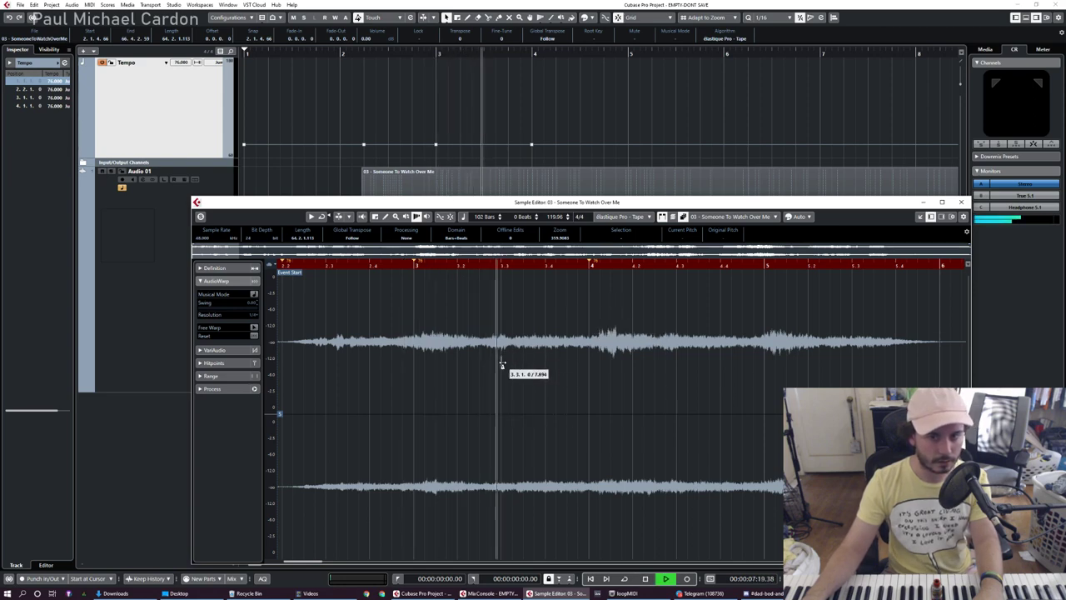
key(space)
drag(502, 364, 505, 365)
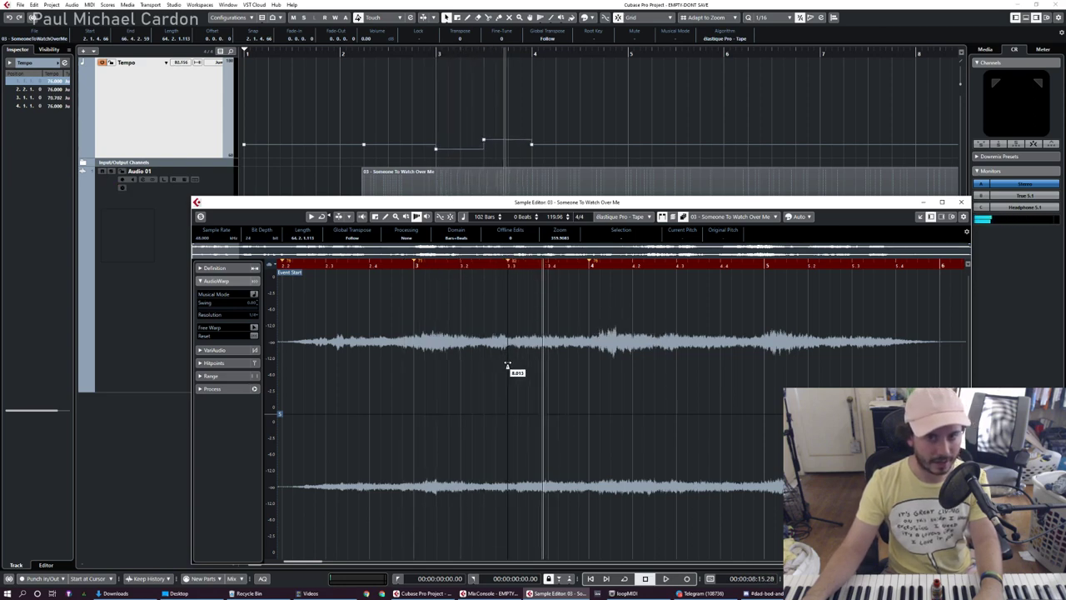
Play on from bar 3 and warp the bar 5 downbeat earlier, to about 12.4 seconds, before the swell in the waveform.
click(411, 266)
key(space)
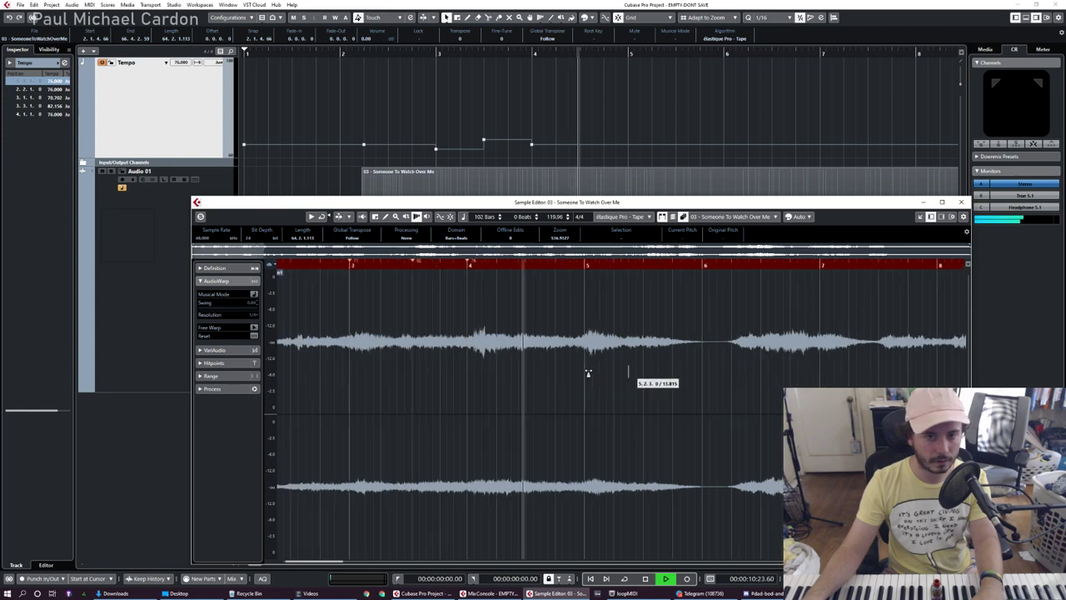
key(space)
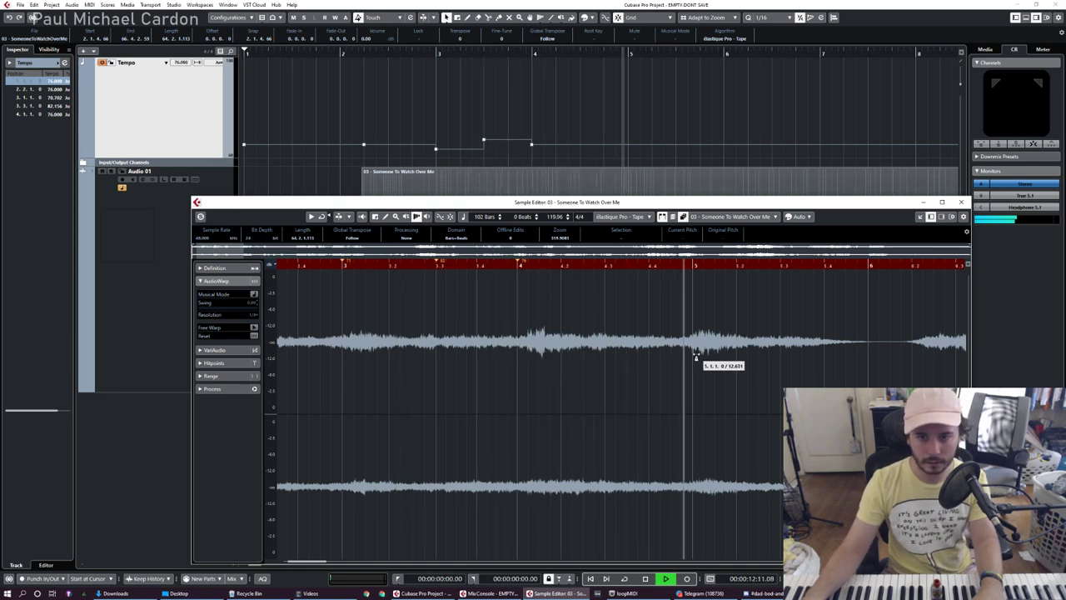
key(space)
drag(695, 356, 683, 346)
Play back from just before bar 4 to check the warped bar 5 downbeat against the music.
click(514, 268)
key(space)
key(space)
click(513, 263)
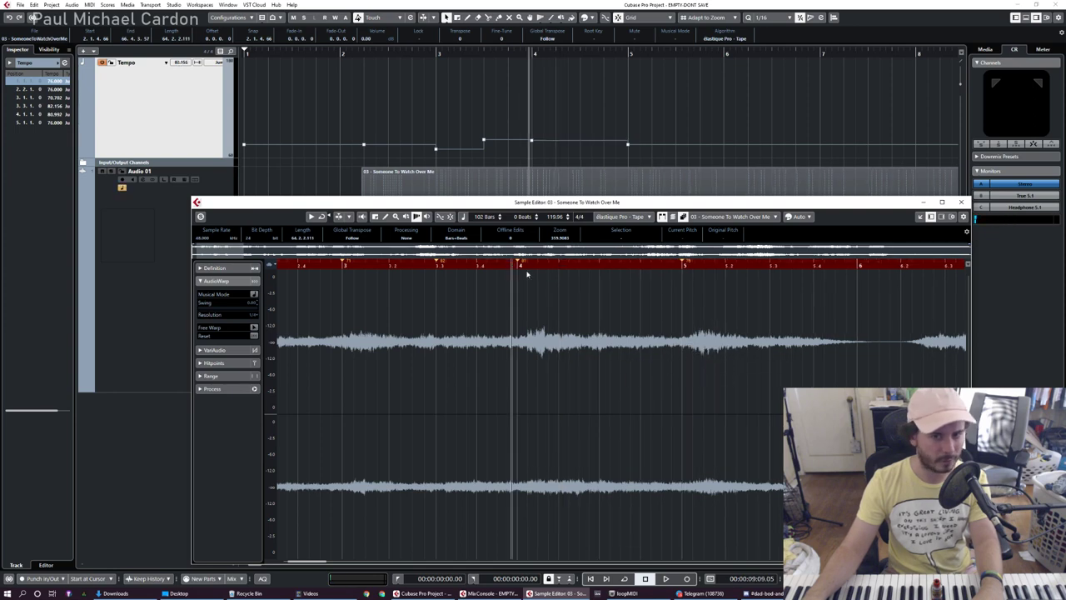
scroll(501, 369, down, 1)
scroll(702, 332, up, 2)
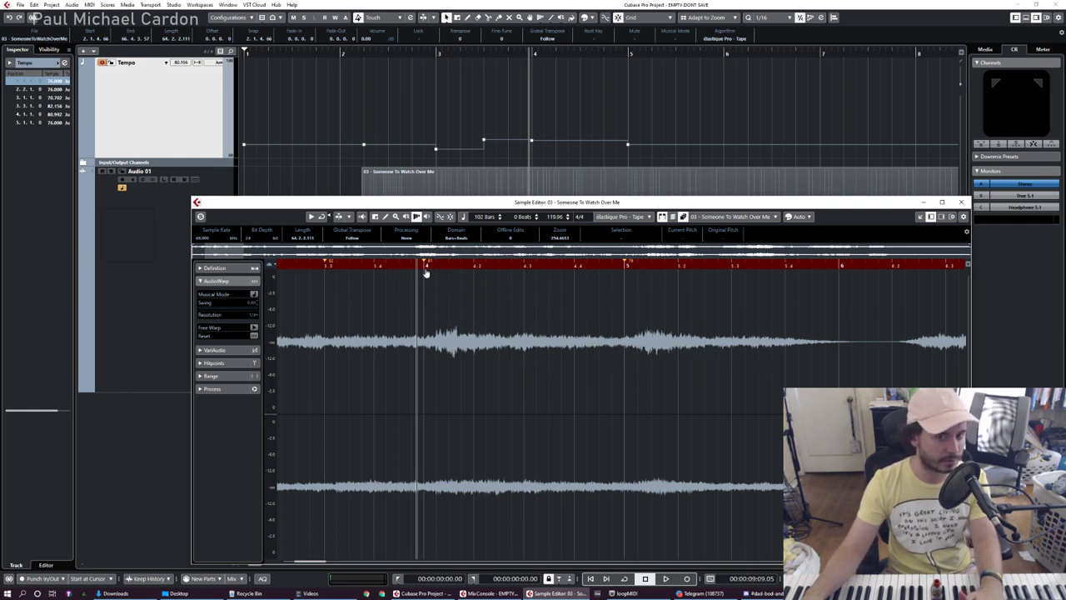
key(space)
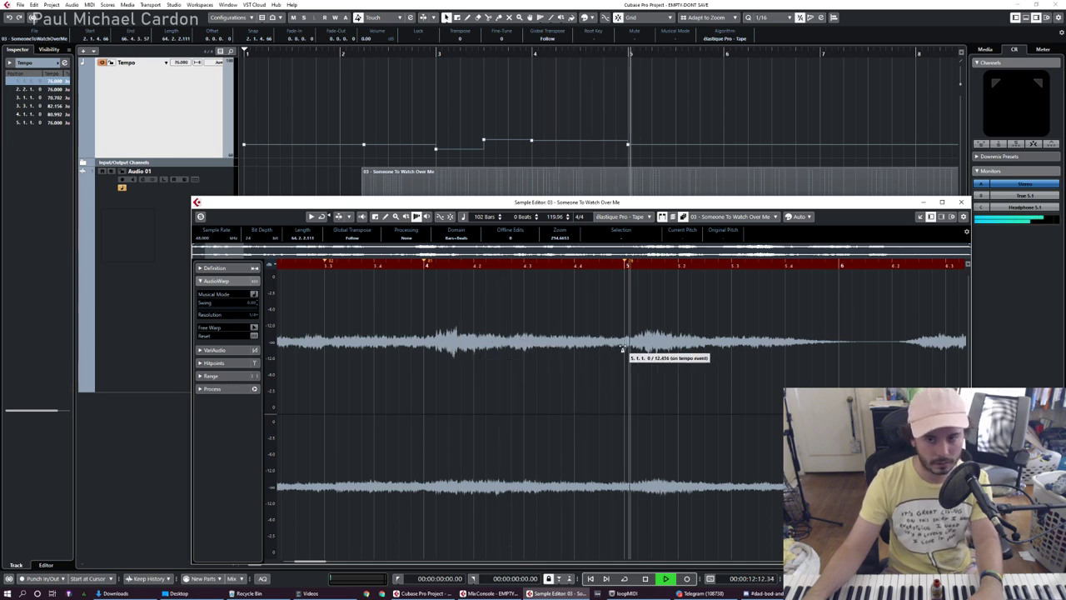
Fine-tune the bar 5 downbeat slightly later in the audio, play on through bar 6 and replay from just before bar 5.
drag(625, 347, 625, 347)
scroll(519, 337, right, 2)
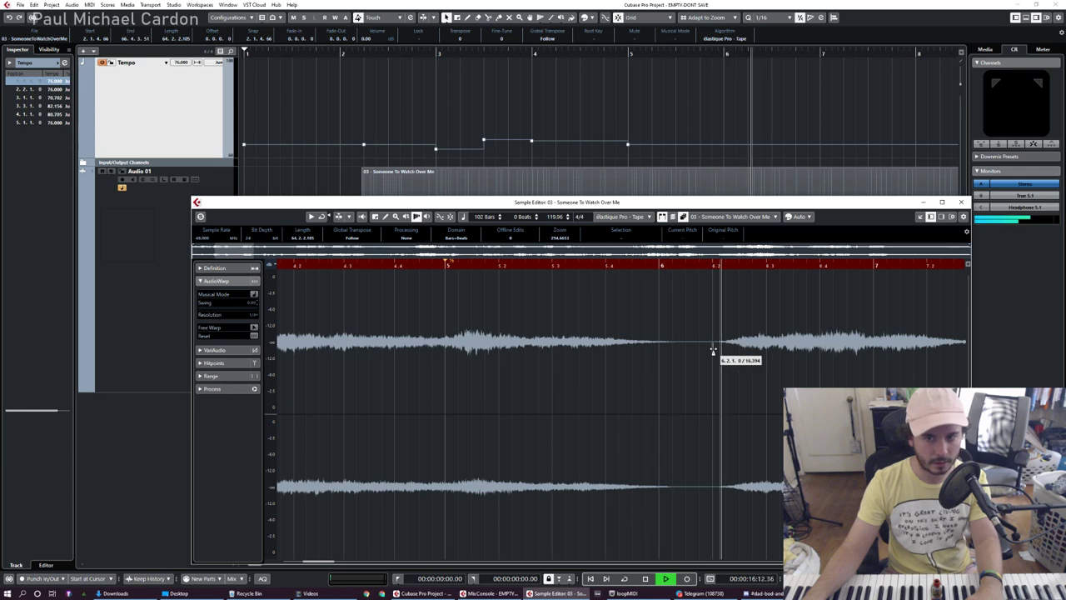
click(432, 265)
key(space)
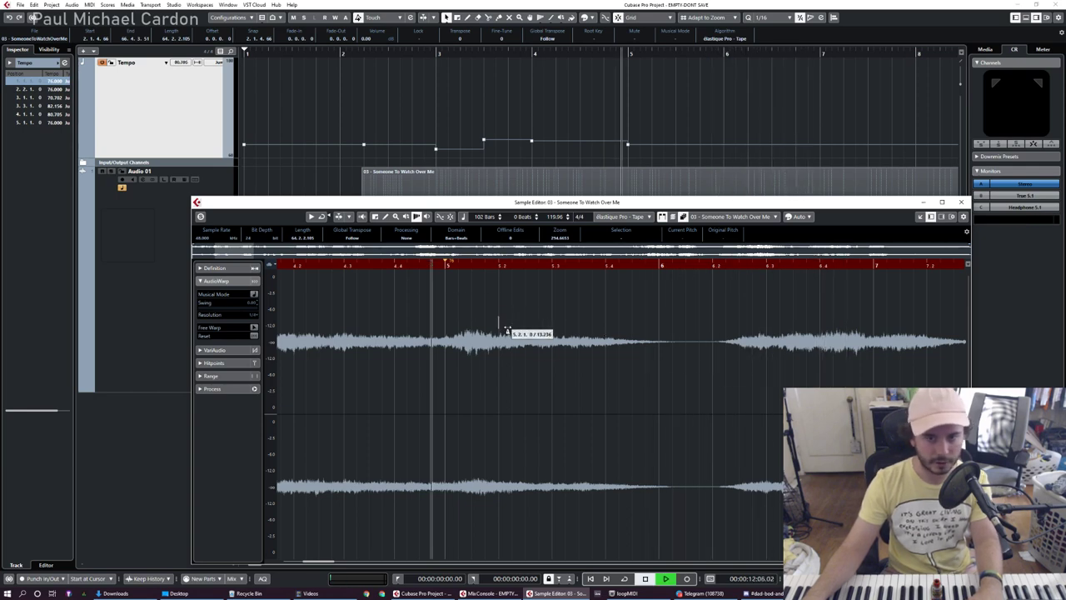
Lock 5.3.1 and 6.1.1 with tempo events and warp beat 6.2.1 slightly later, just before the waveform swells again.
click(556, 349)
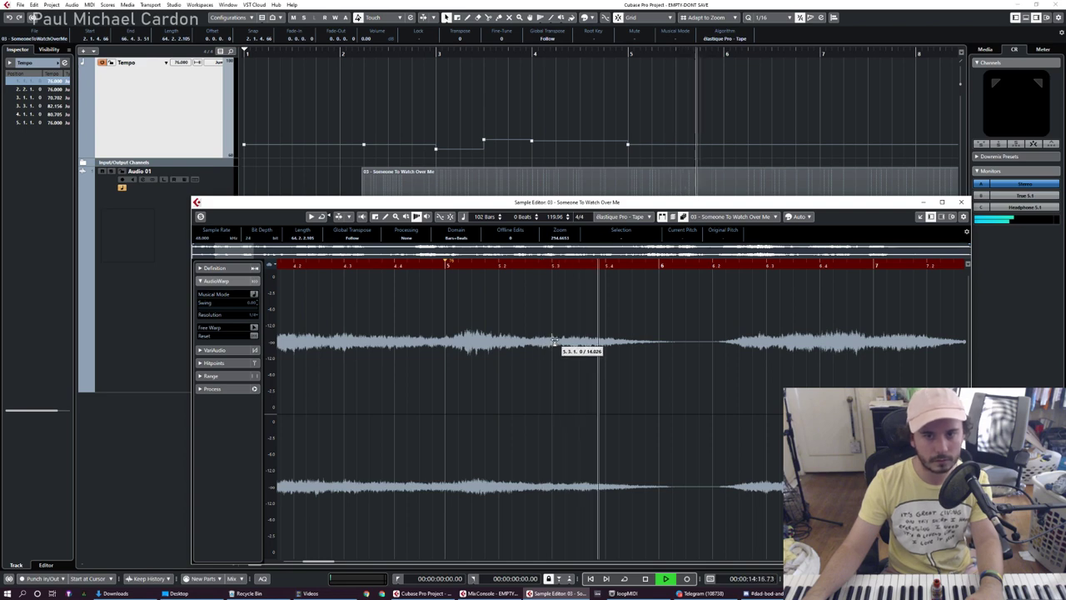
click(661, 349)
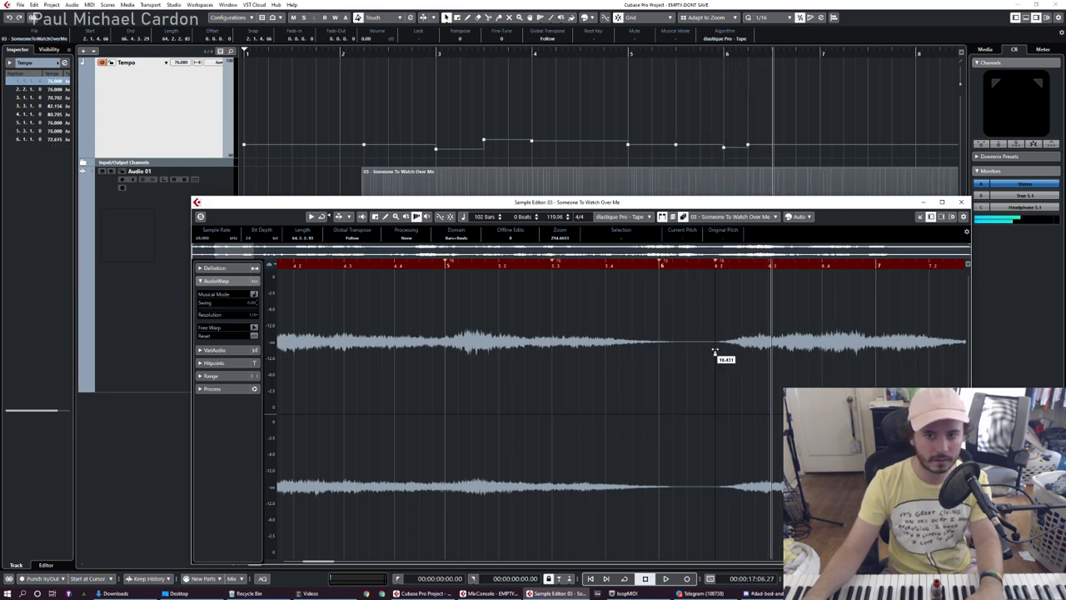
drag(714, 351, 718, 352)
click(645, 267)
key(space)
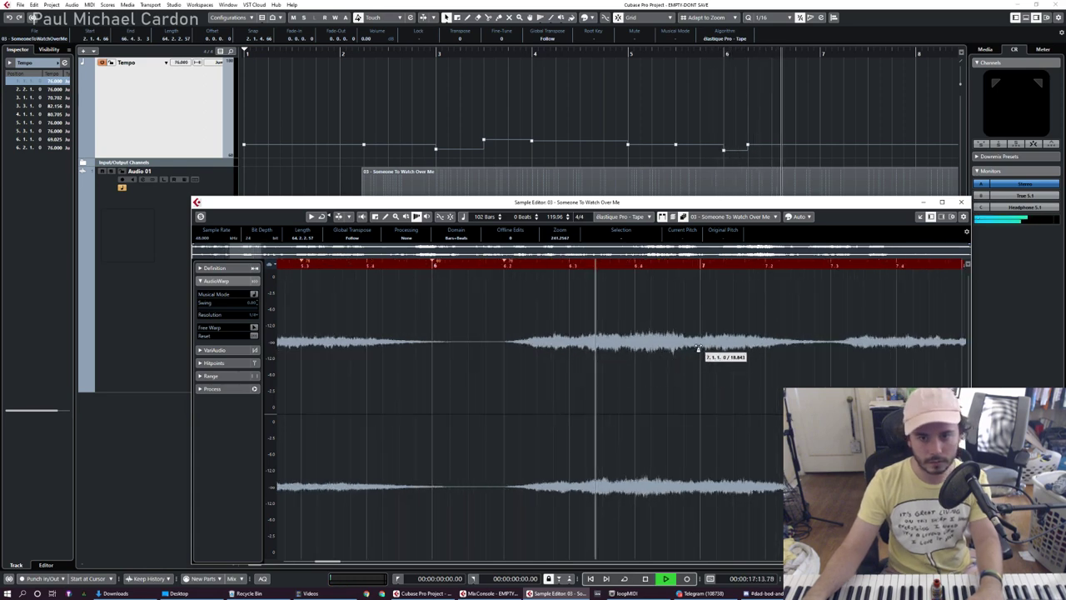
Warp the bar 7 downbeat earlier, to about 18.7 seconds in the audio, and replay from beat 6.2.
key(space)
drag(702, 351, 688, 351)
click(517, 265)
key(space)
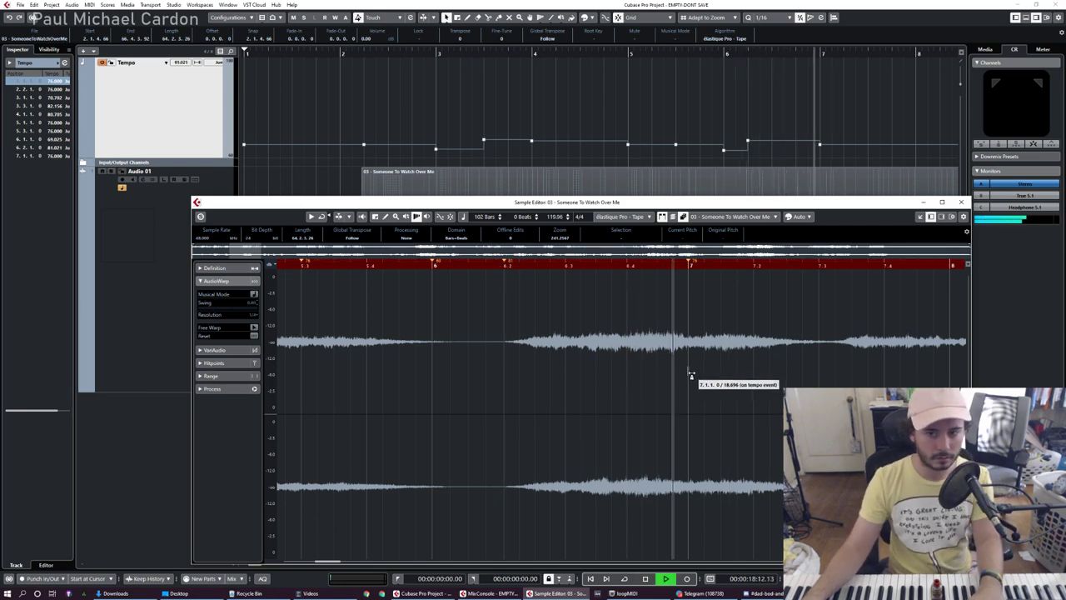
Listen through bar 7, replay it from the downbeat and lock beat 7.2.1 with a tempo event.
key(g)
key(g)
key(h)
key(h)
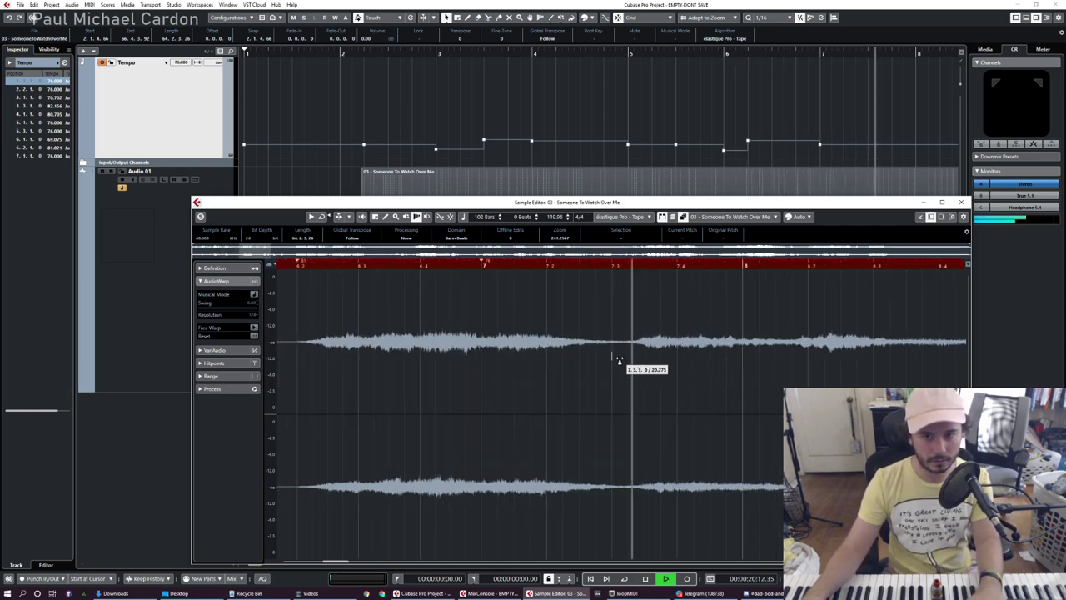
key(space)
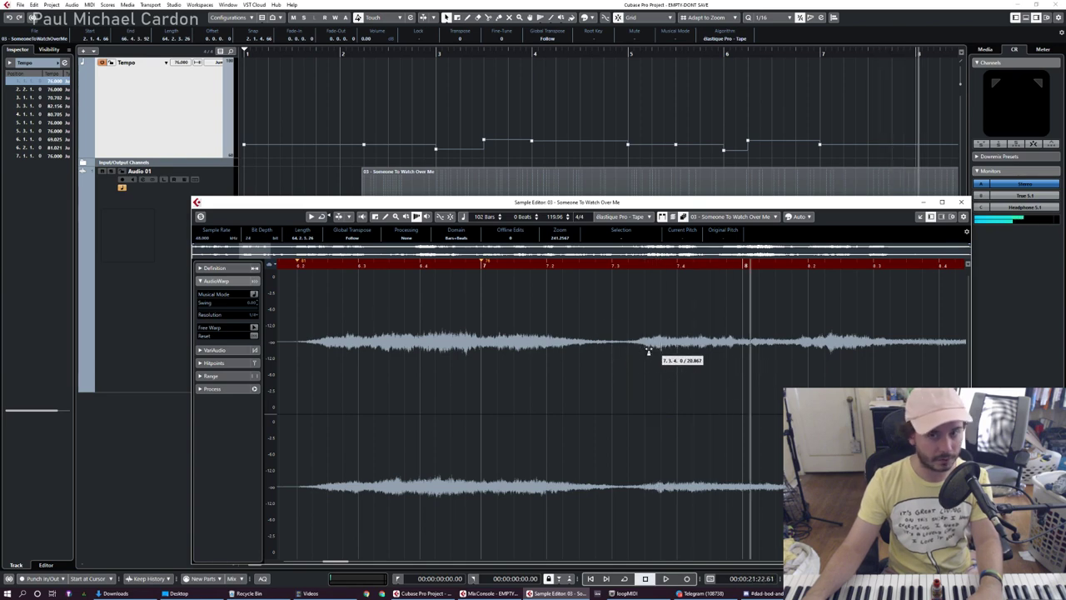
click(481, 265)
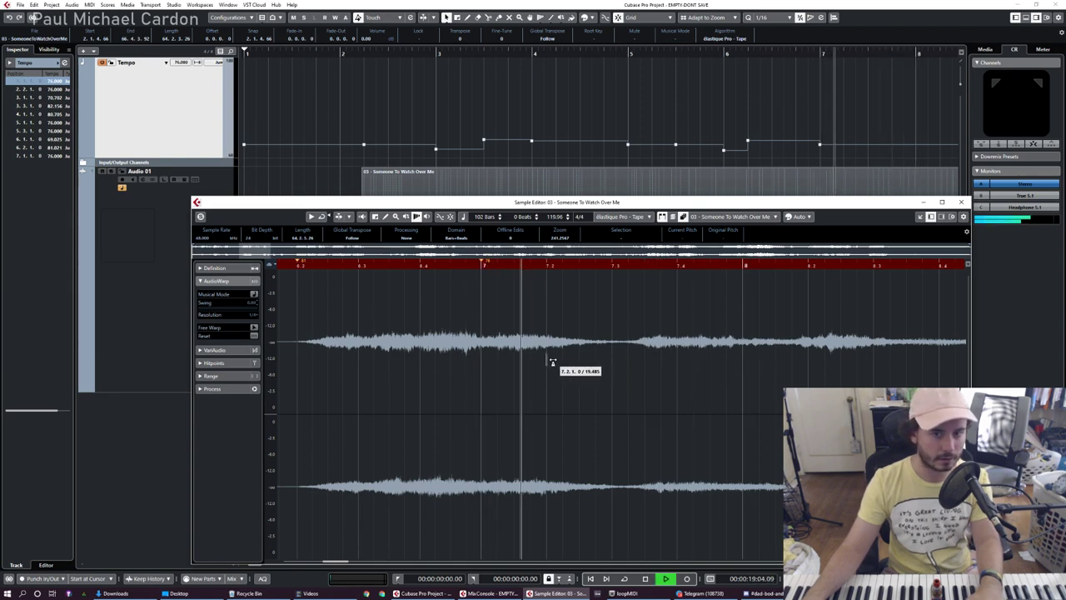
key(space)
click(534, 265)
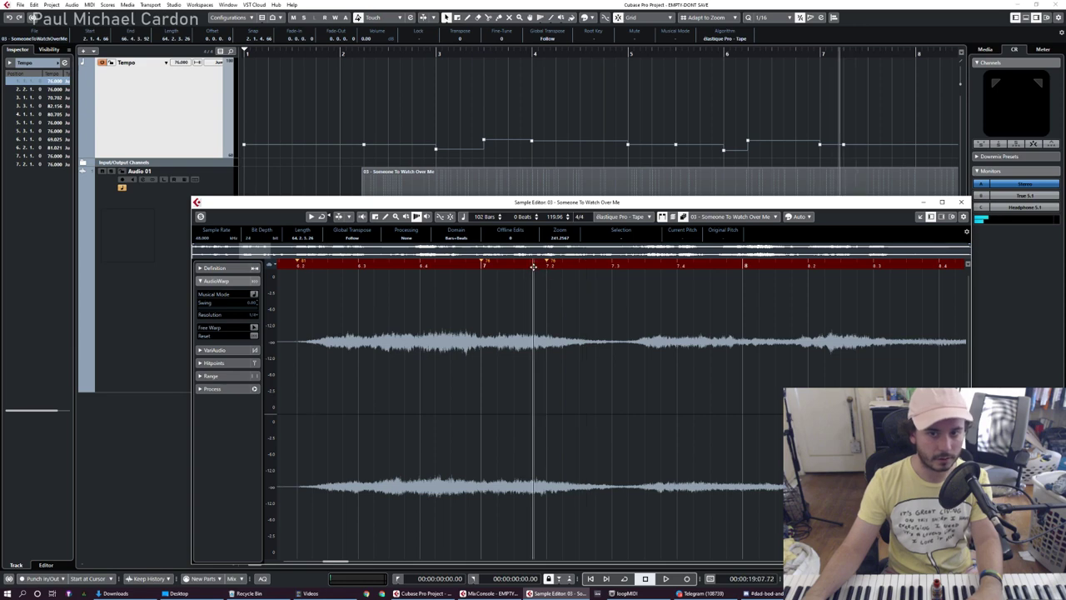
Play on from beat 7.2 and warp beat 7.3.1 later, to about 20.43 seconds in the audio.
key(space)
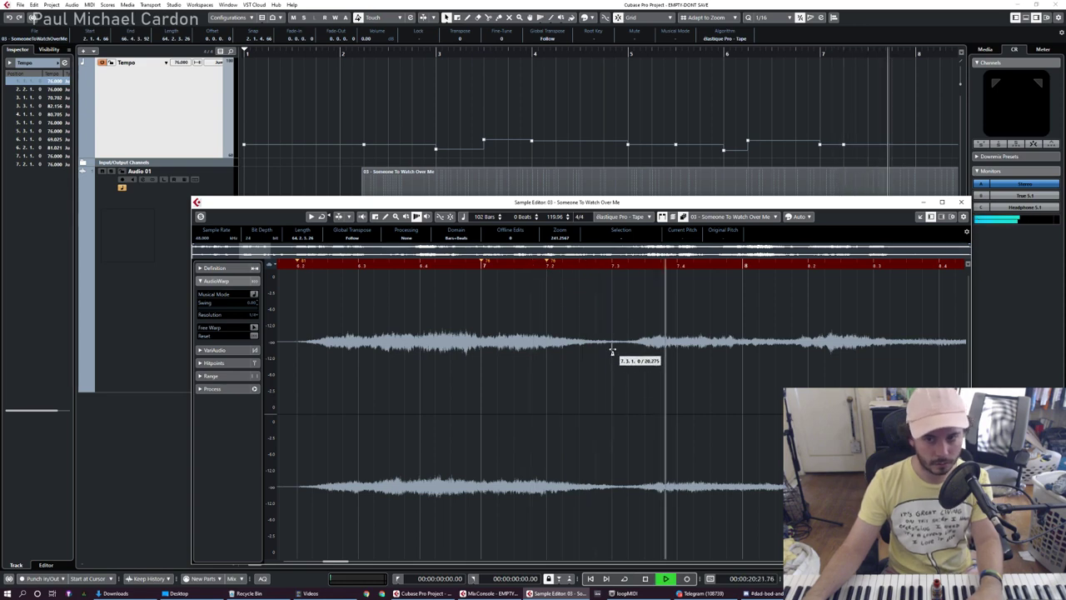
key(space)
click(533, 265)
key(space)
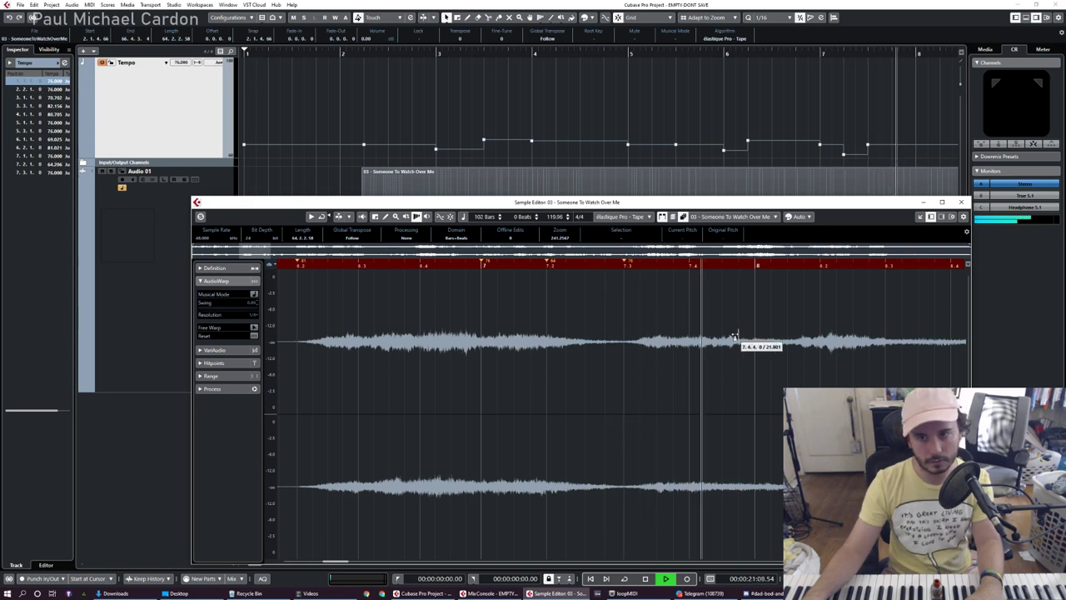
Warp the bar 8 downbeat later, to about 22.17 seconds in the audio, and replay from just before beat 7.3.
key(space)
drag(755, 353, 769, 353)
click(617, 265)
key(space)
Listen through bar 8, nudge its downbeat slightly later and replay from just before beat 7.3.
scroll(446, 338, down, 3)
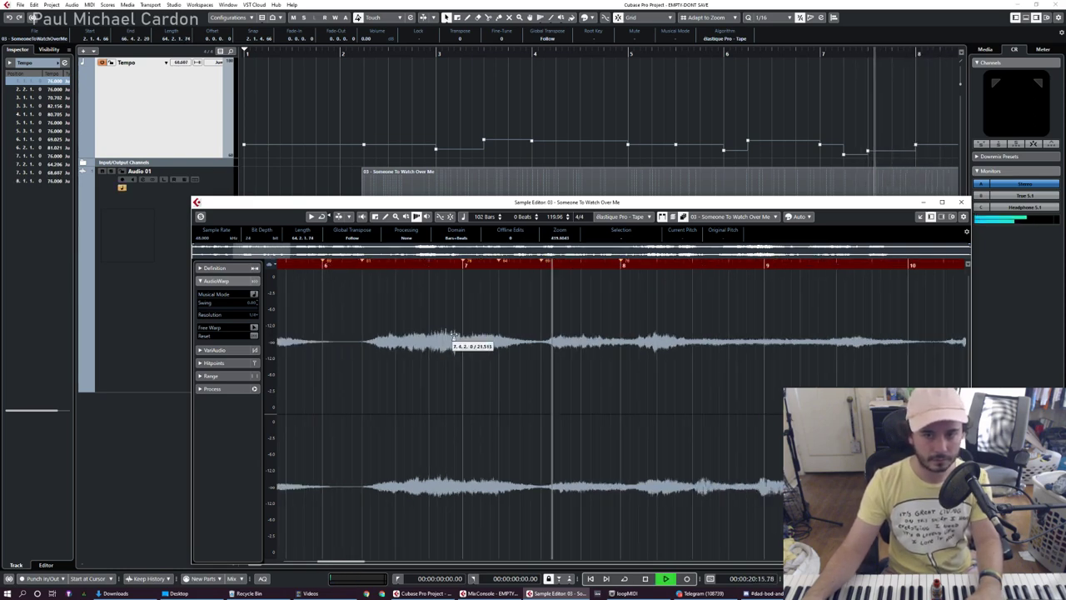
scroll(658, 343, up, 2)
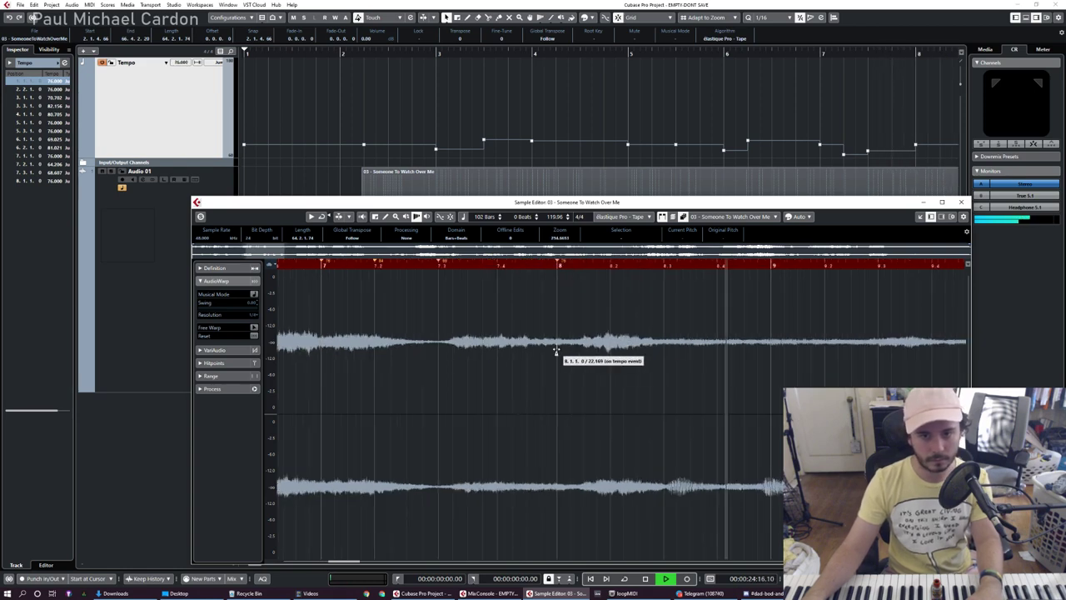
key(space)
drag(556, 350, 562, 351)
click(436, 266)
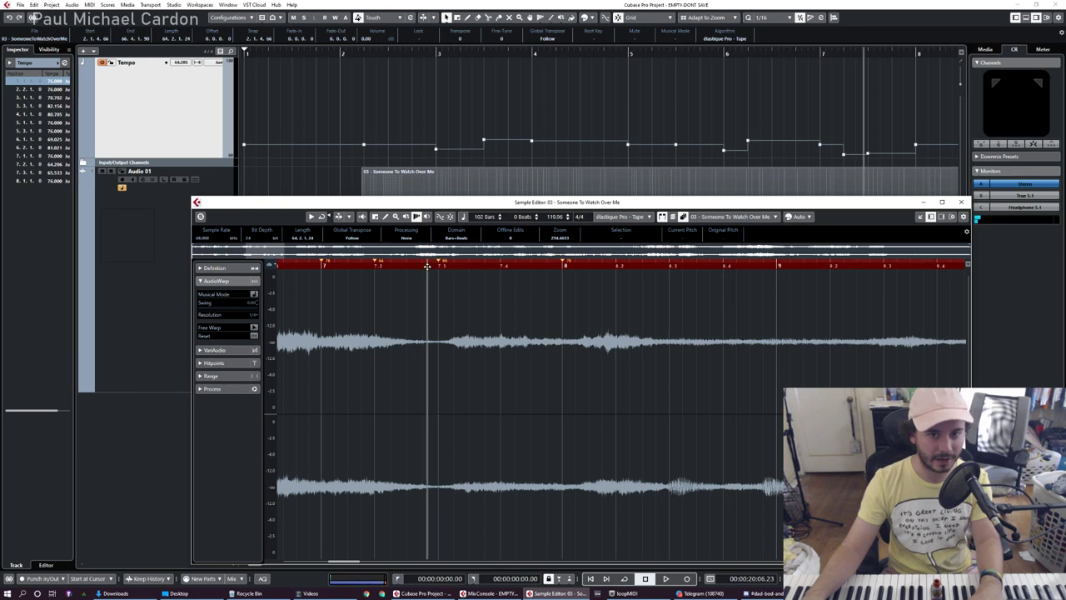
key(space)
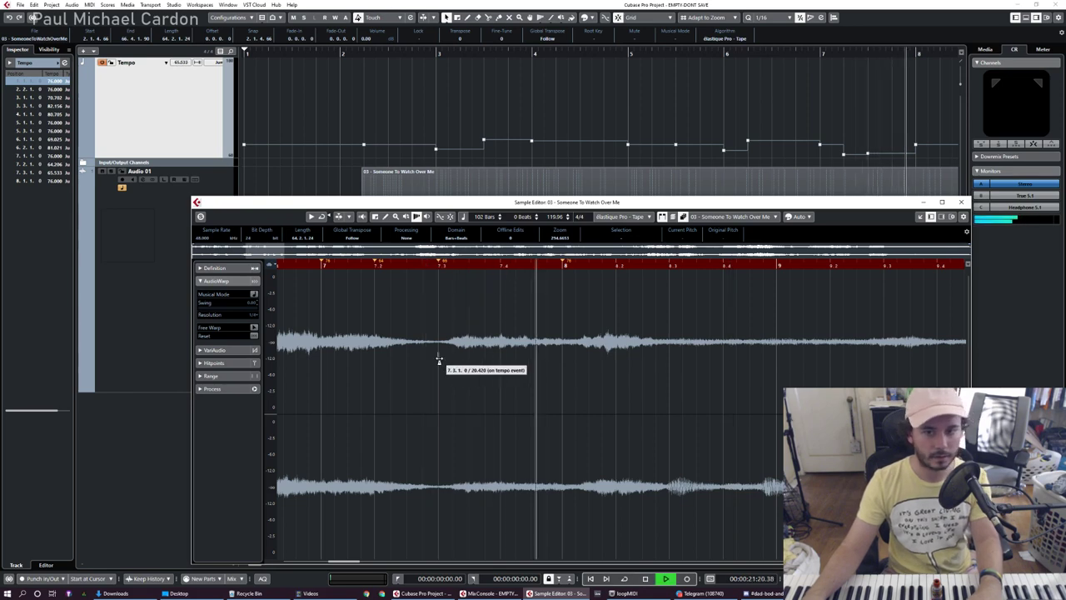
Play on through bar 8 and warp the bar 9 downbeat earlier onto the attack in the lower waveform, checking from bar 8.
scroll(474, 360, down, 2)
scroll(637, 357, up, 2)
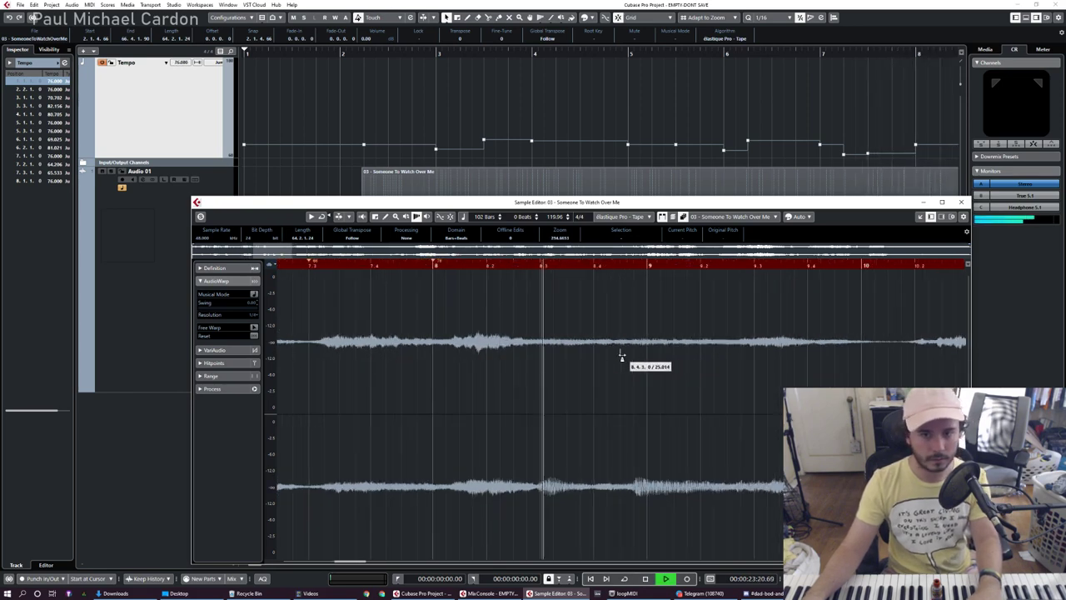
key(space)
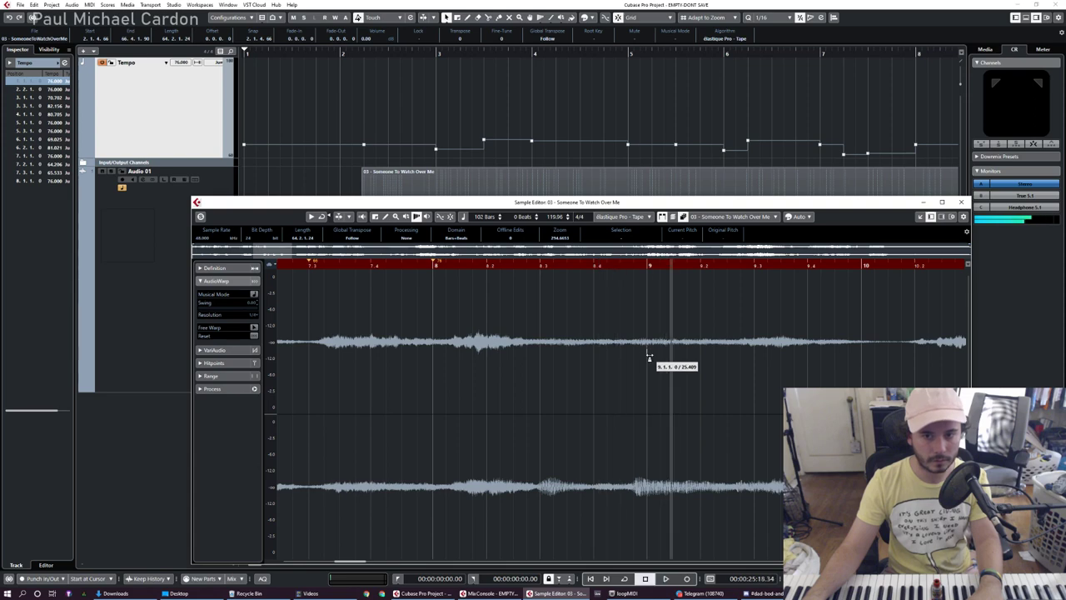
click(431, 264)
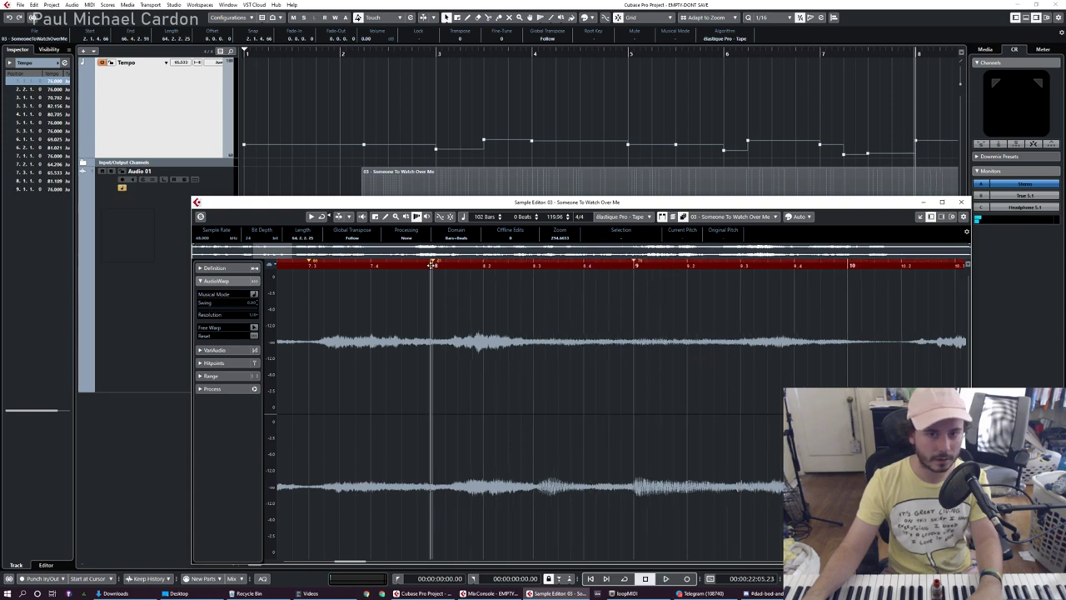
key(space)
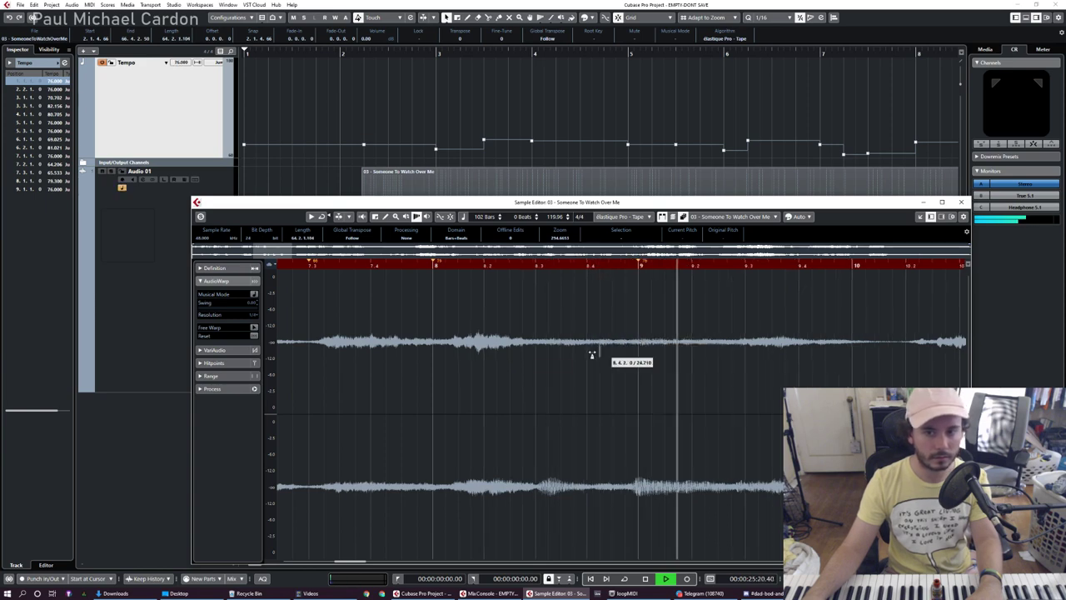
Warp beat 9.3.1 slightly earlier and play back from just before bar 9.
key(space)
drag(629, 348, 619, 347)
click(516, 266)
key(space)
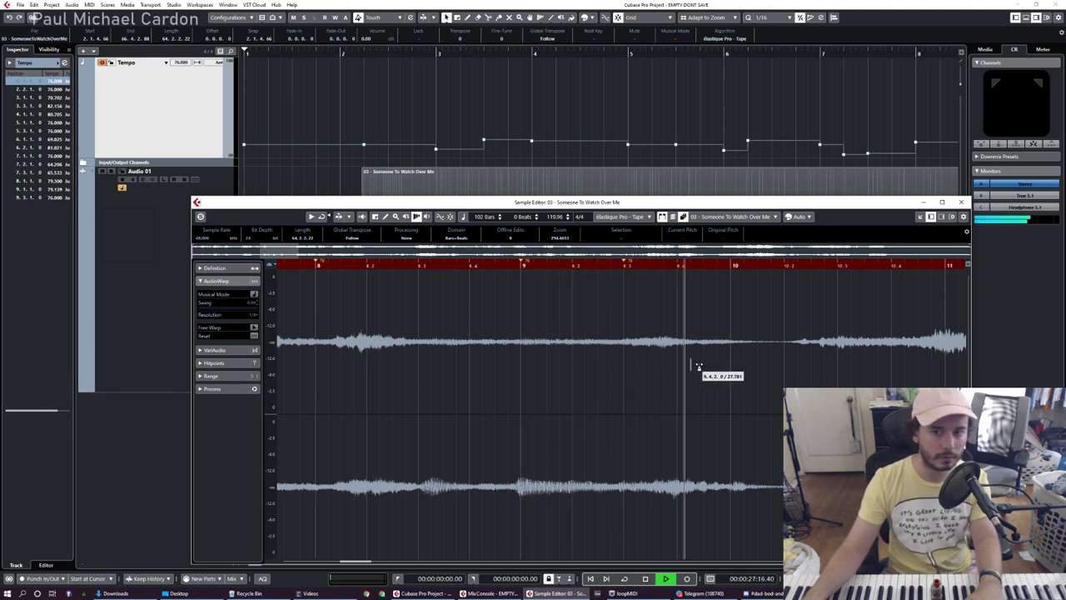
Warp the bar 10 downbeat to about 28.3 seconds, fine-tune it and play from bar 9 into bar 11 to check.
drag(730, 354, 728, 356)
key(space)
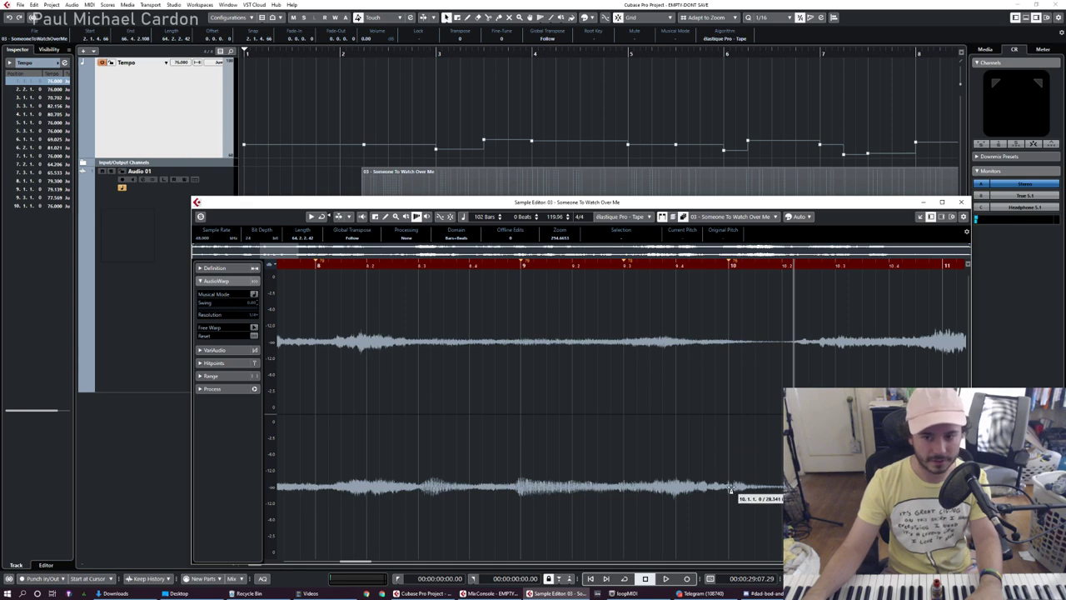
drag(730, 489, 729, 490)
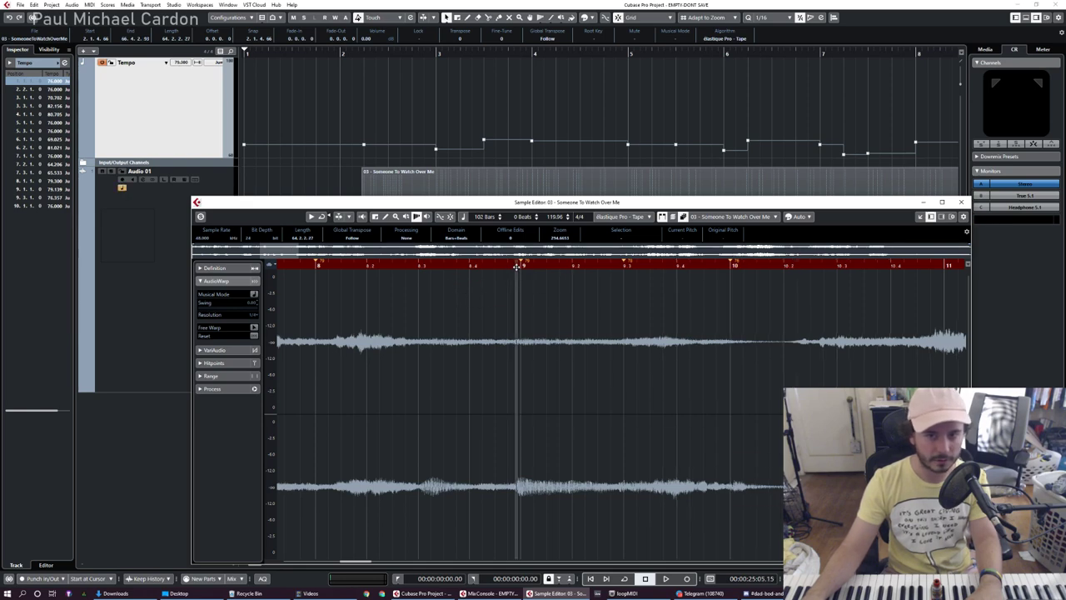
key(space)
scroll(533, 445, right, 2)
scroll(700, 447, up, 1)
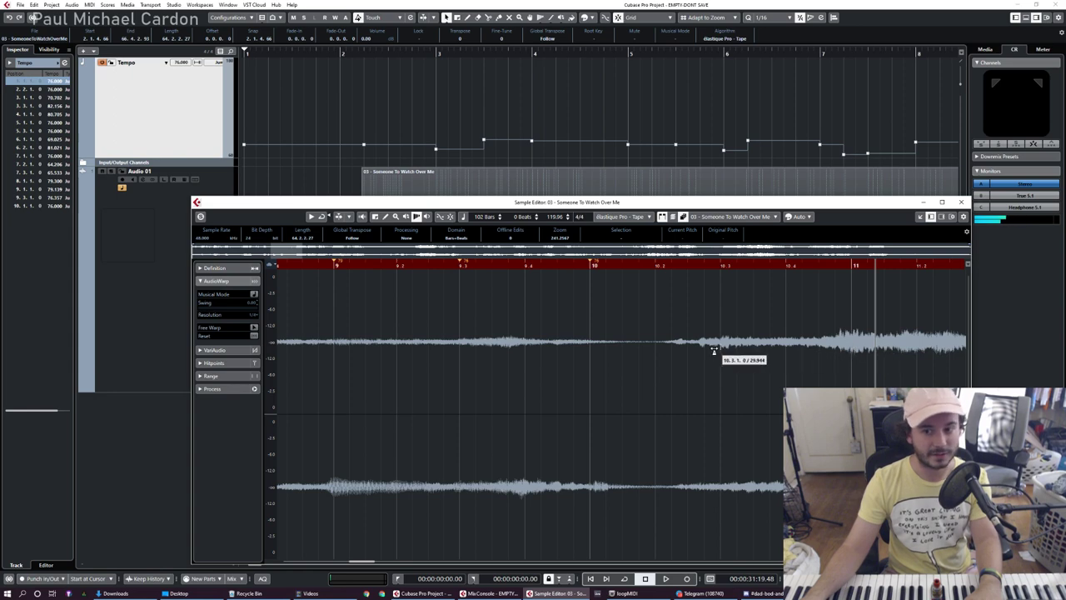
Replay from just before bar 10 and lock beat 10.2.1 with a tempo event.
click(583, 264)
key(space)
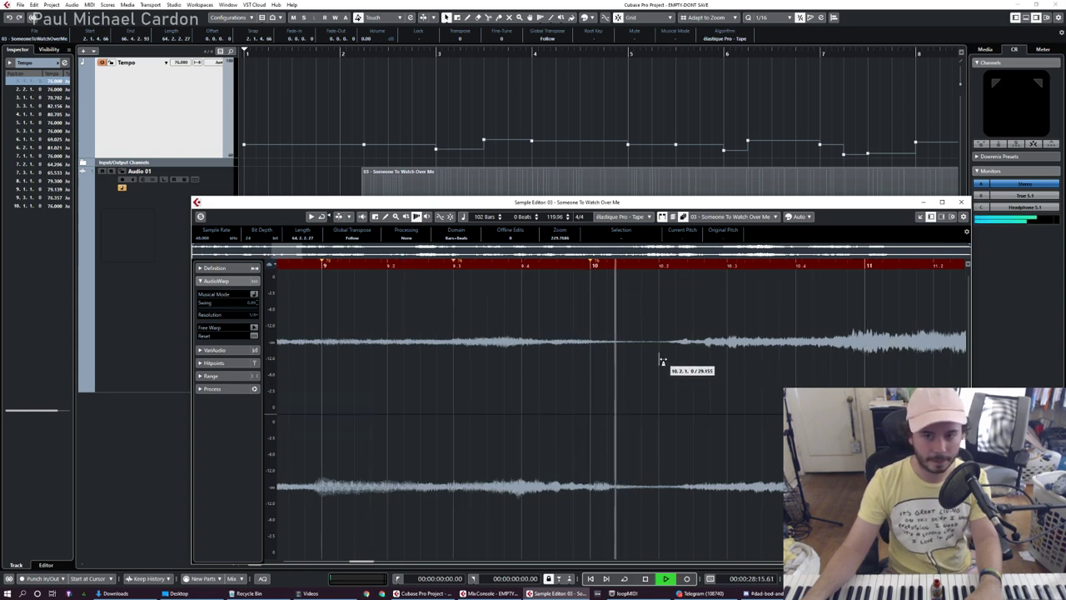
key(space)
shift+click(661, 360)
Warp the bar 11 downbeat earlier, to the start of the swell, and play back from just before beat 10.2.
scroll(452, 388, down, 3)
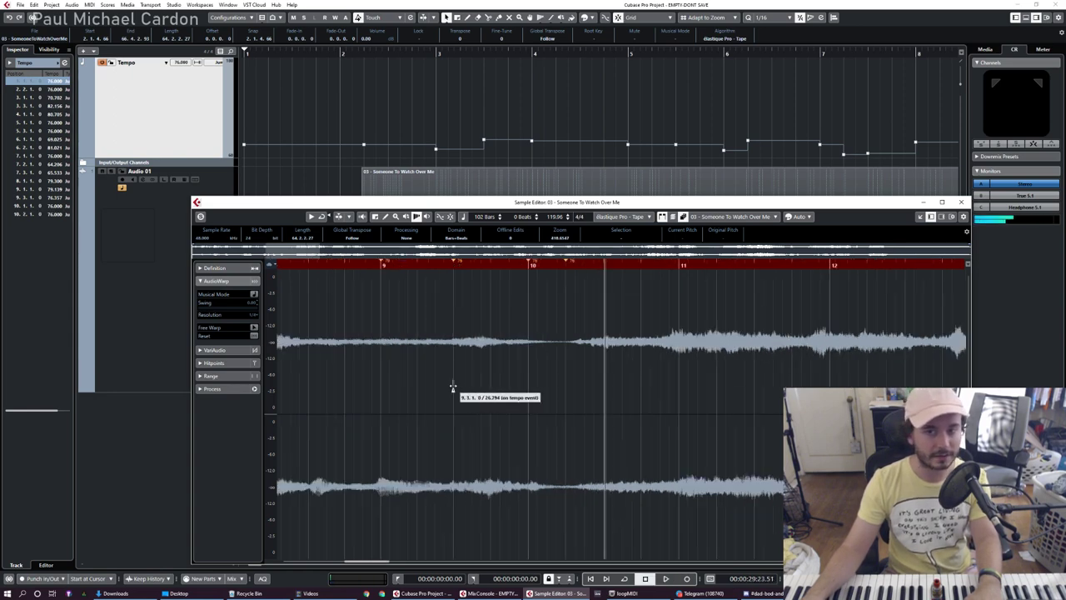
scroll(679, 358, up, 2)
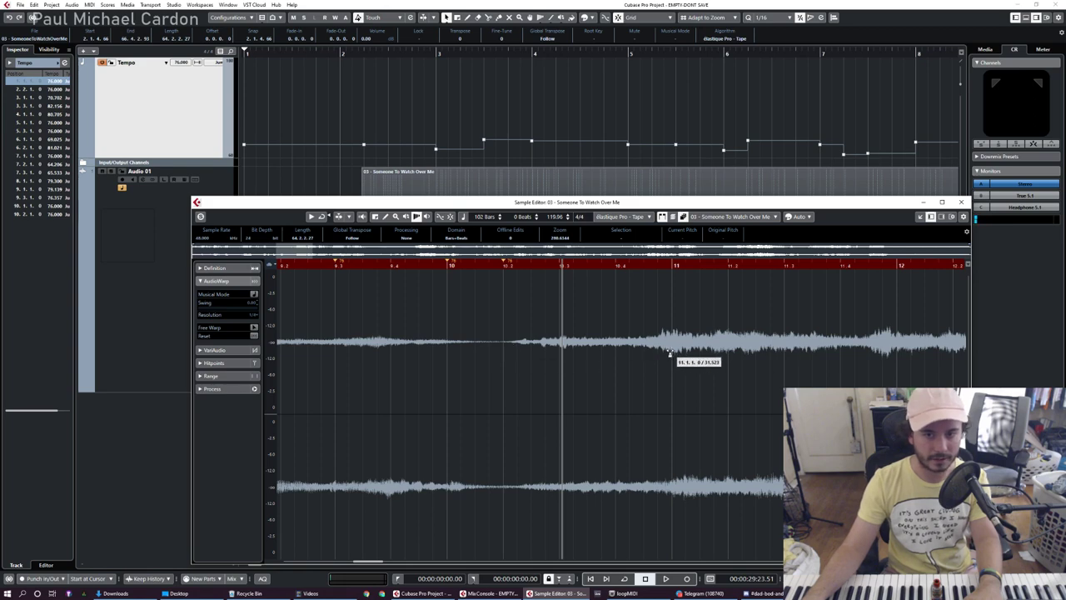
drag(670, 354, 647, 352)
click(500, 265)
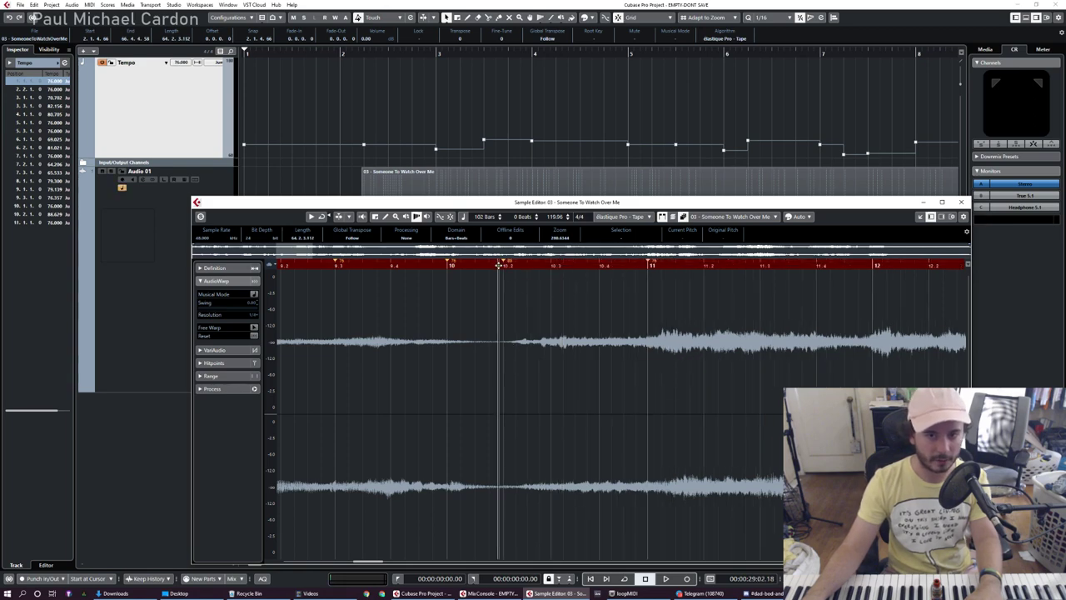
key(space)
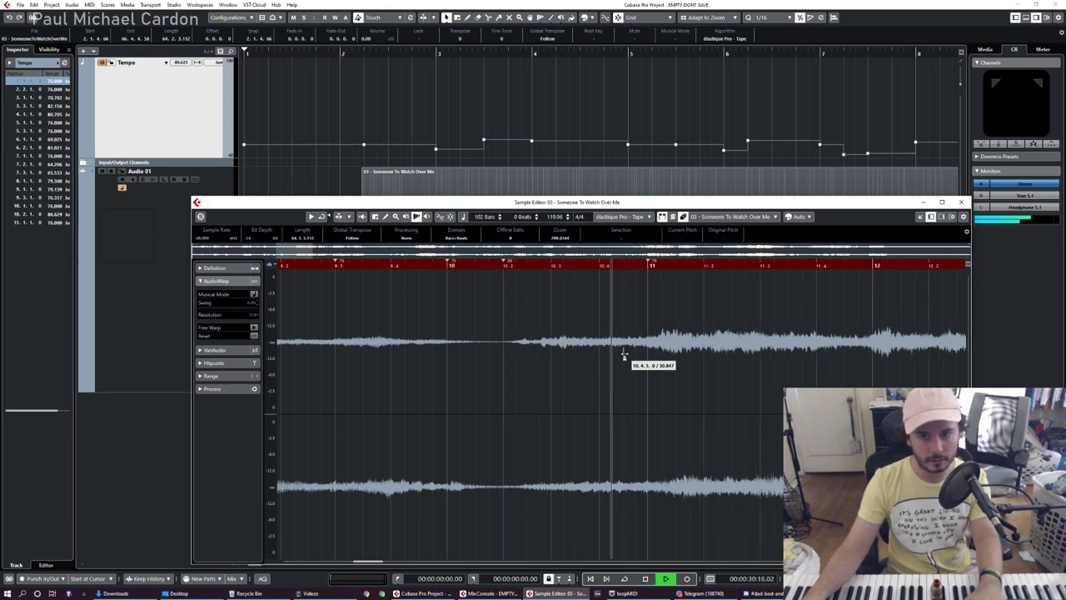
Warp the bar 11 downbeat earlier again, play on and lock the bar 12 downbeat with a tempo event.
drag(647, 353, 633, 350)
key(g)
key(h)
key(space)
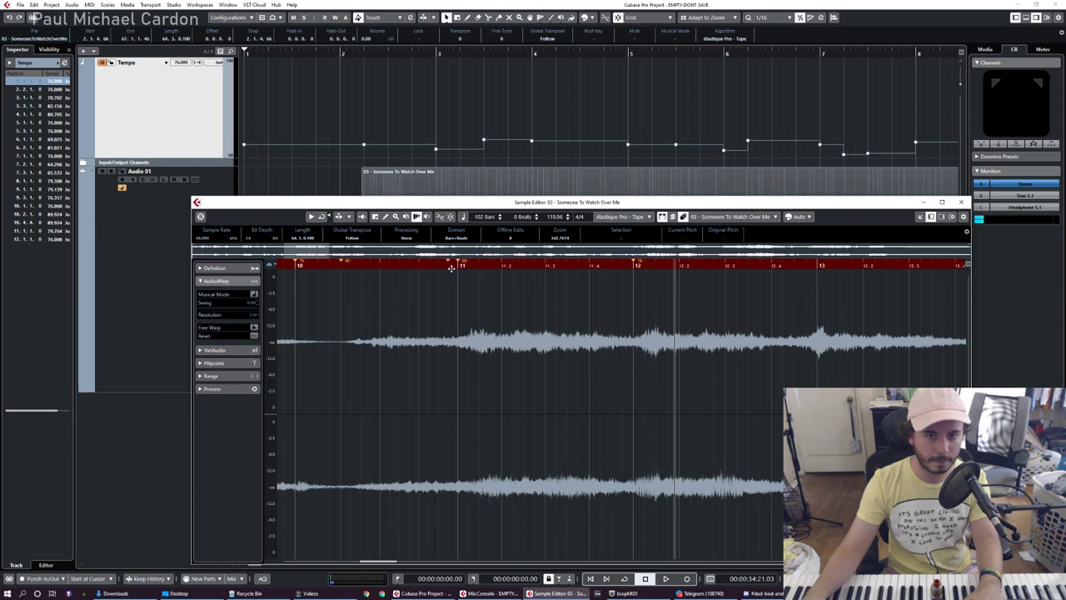
Clear the extra tempo event just before the bar 11 downbeat and replay bar 11 from just before it.
click(451, 267)
key(space)
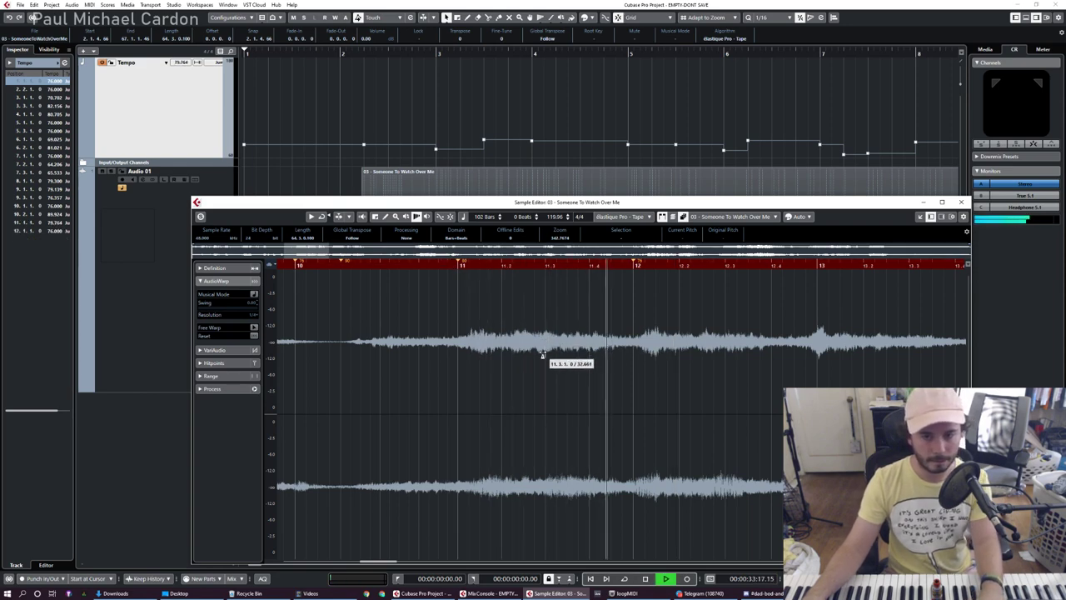
click(450, 269)
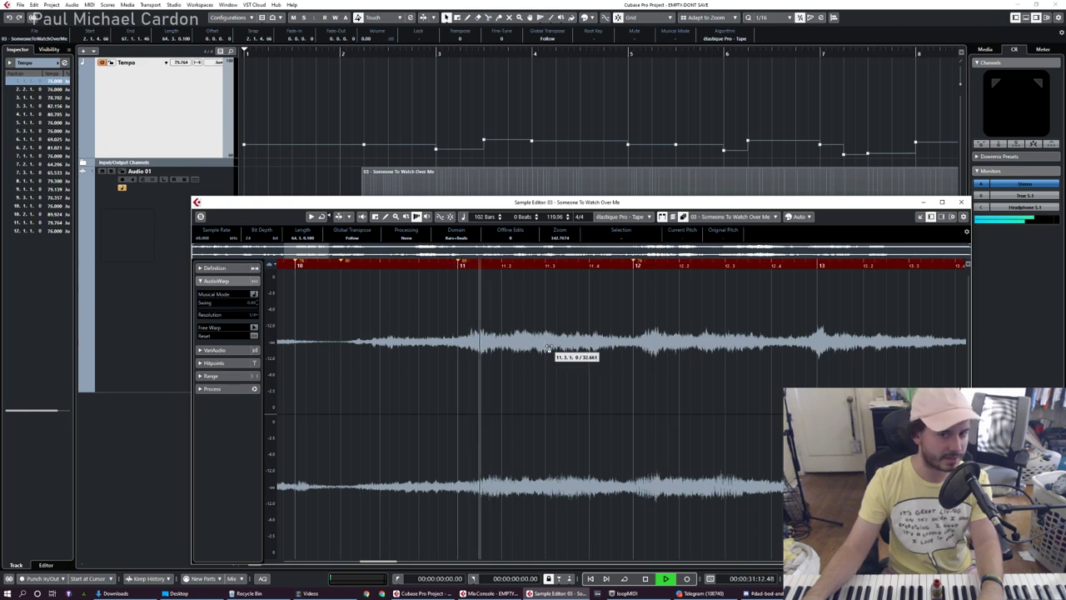
Warp beat 11.3.1 slightly later, play on through bar 12 and warp beat 12.3.1 slightly earlier.
key(space)
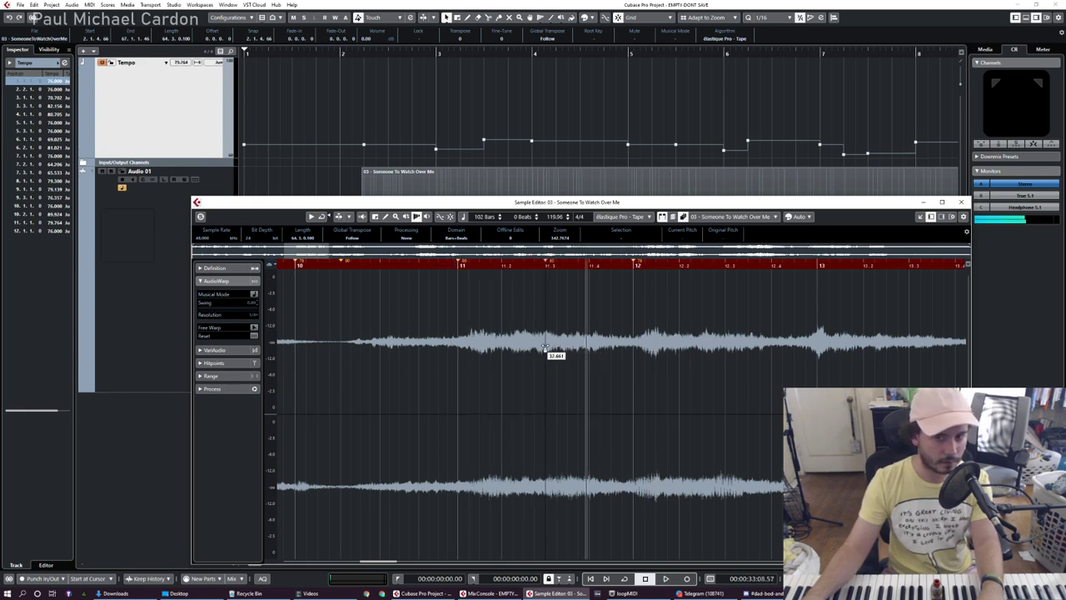
key(space)
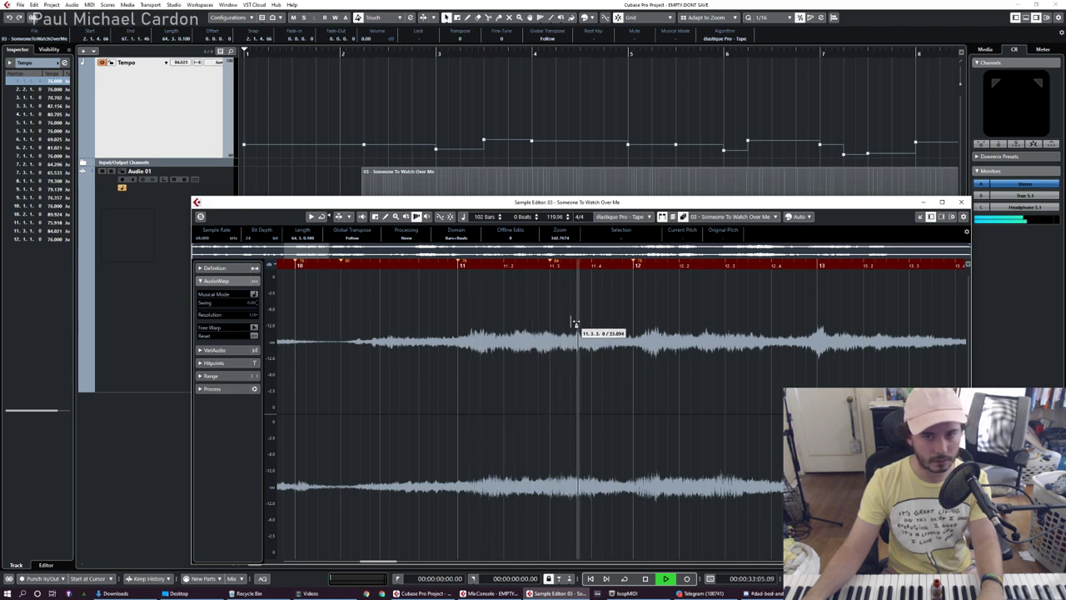
key(space)
click(719, 346)
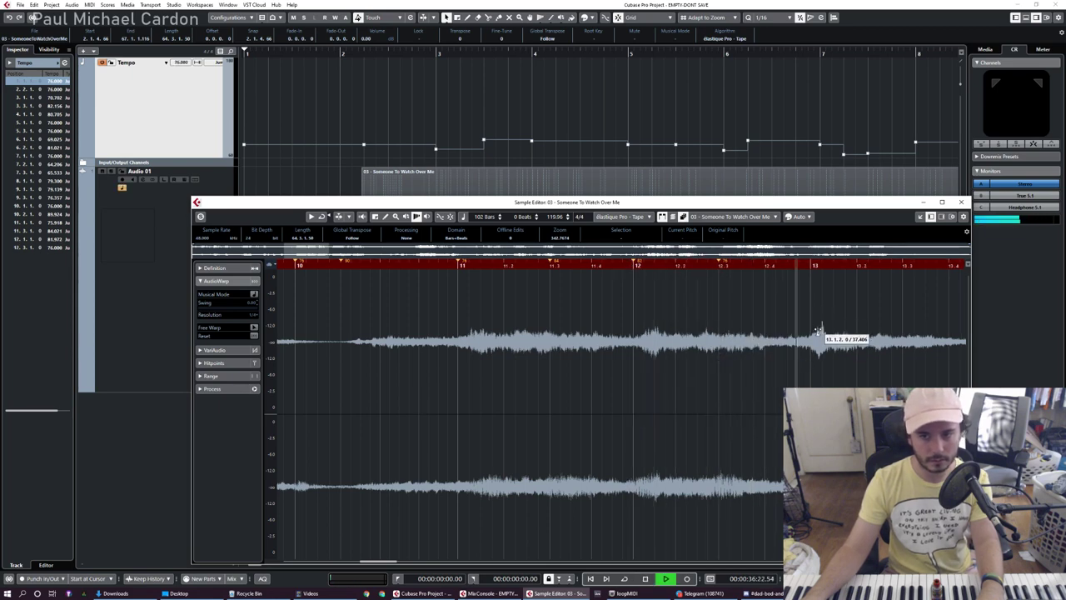
Warp the bar 13 downbeat earlier, replay from just before beat 12.3 and nudge the downbeat slightly later.
drag(811, 358, 795, 358)
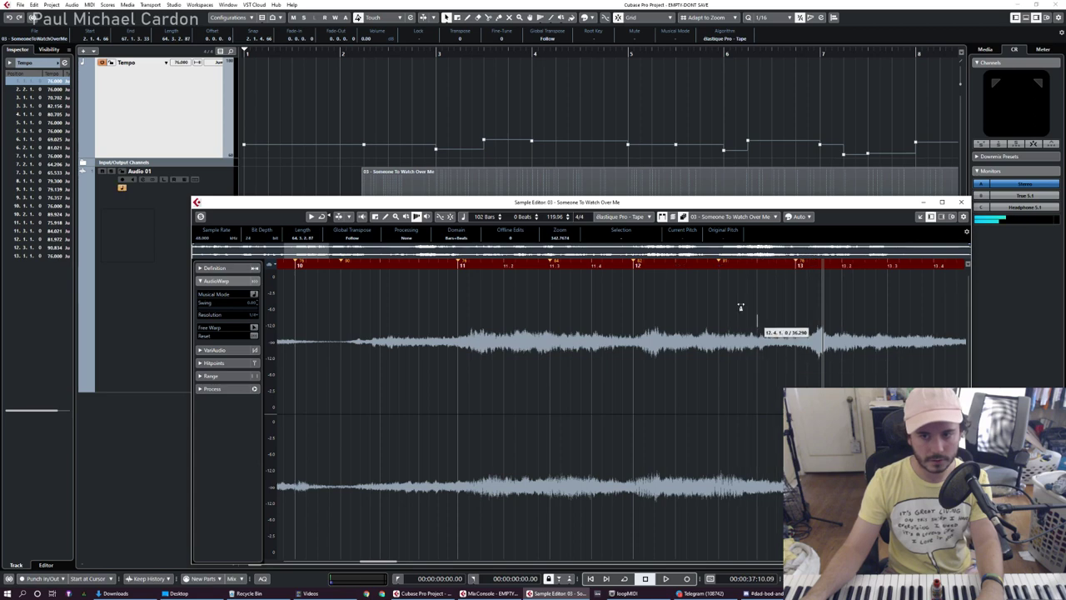
click(703, 266)
key(space)
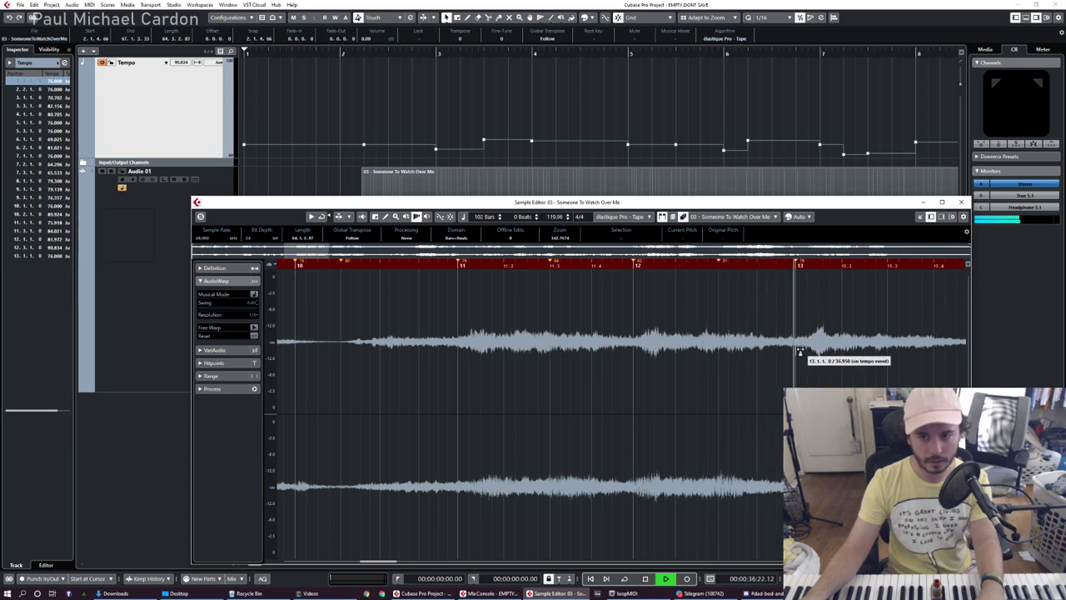
drag(796, 351, 797, 353)
Warp the bar 14 downbeat earlier, replay bar 13 and warp the same downbeat slightly earlier again.
scroll(574, 346, down, 2)
scroll(836, 354, up, 3)
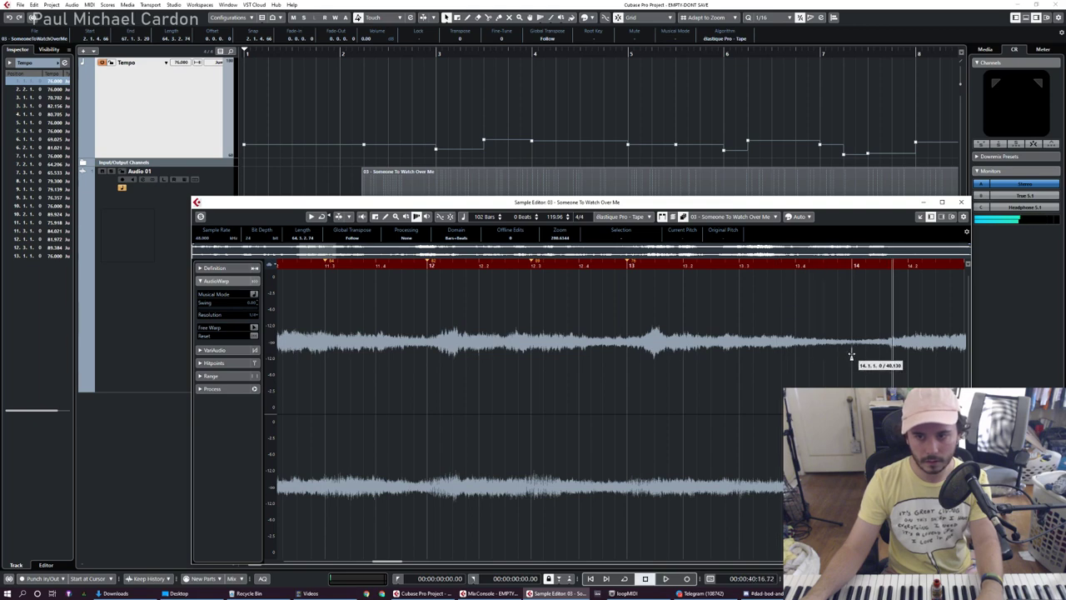
drag(852, 358, 841, 359)
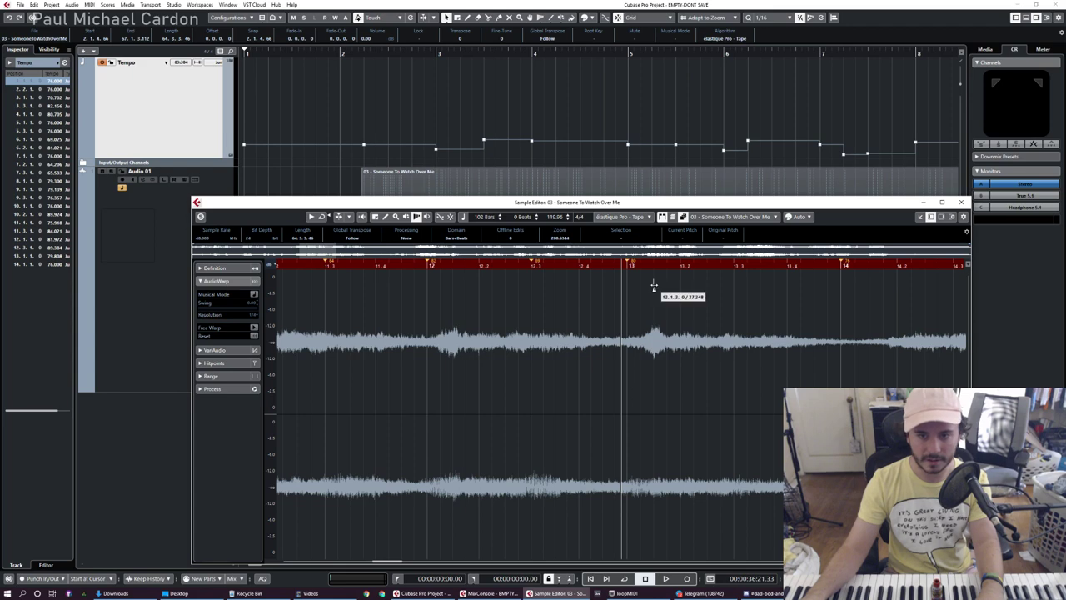
key(space)
scroll(782, 367, down, 2)
scroll(841, 367, up, 4)
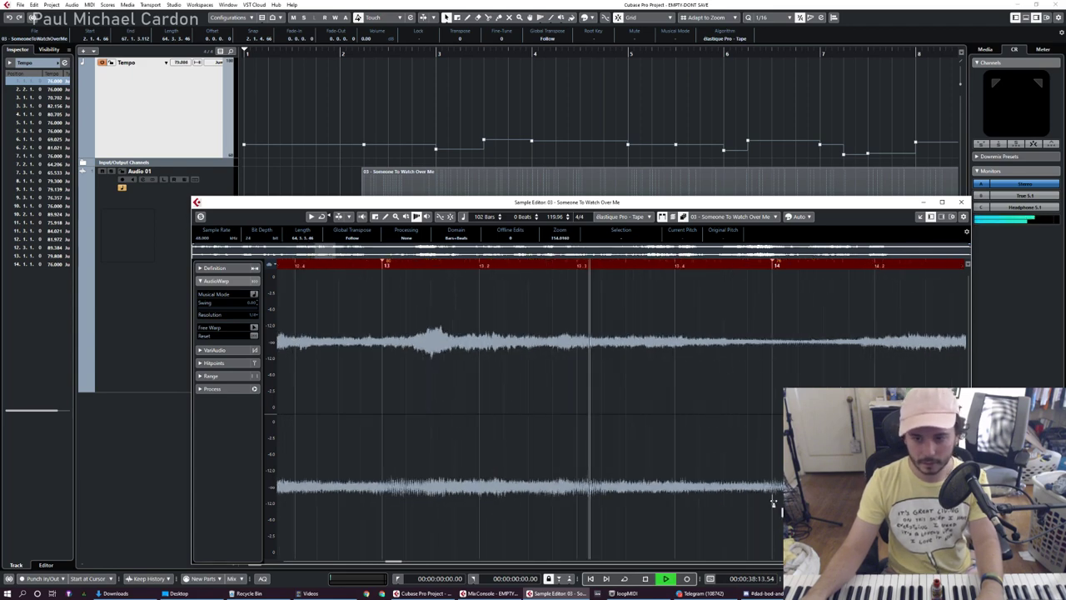
drag(773, 503, 766, 500)
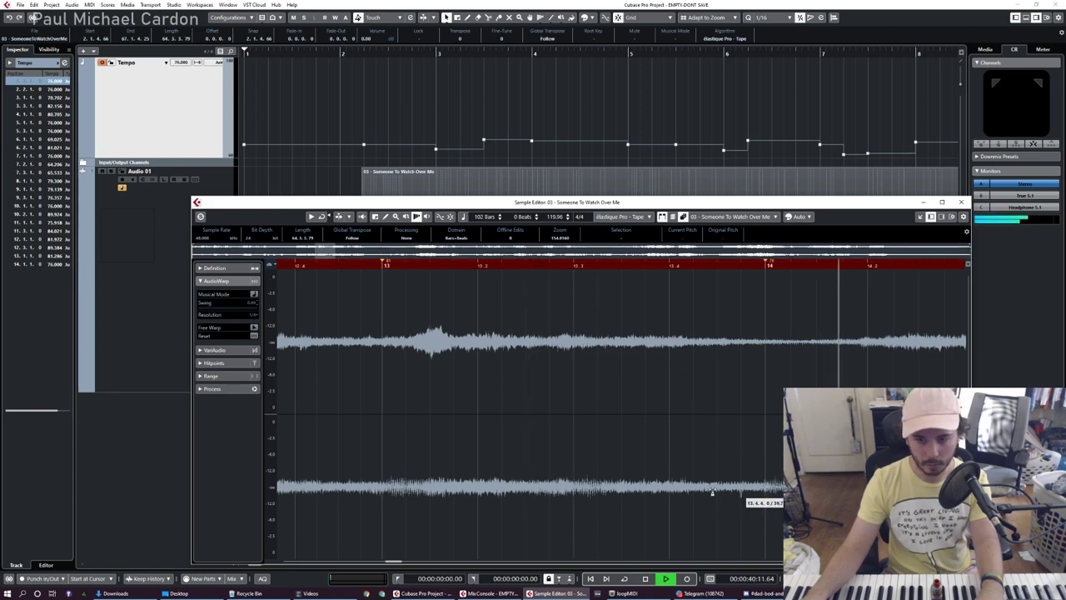
Play on through bar 14, warp the bar 15 downbeat earlier and replay from around the start of bar 14.
scroll(533, 456, down, 6)
scroll(777, 454, up, 5)
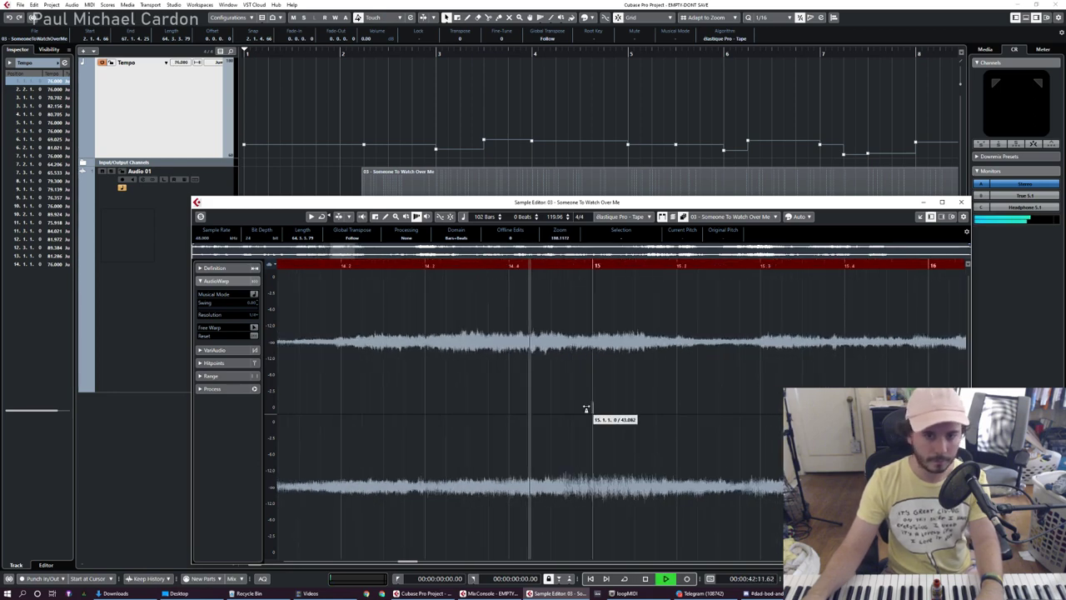
key(space)
drag(592, 407, 564, 407)
scroll(623, 426, down, 2)
click(436, 265)
key(space)
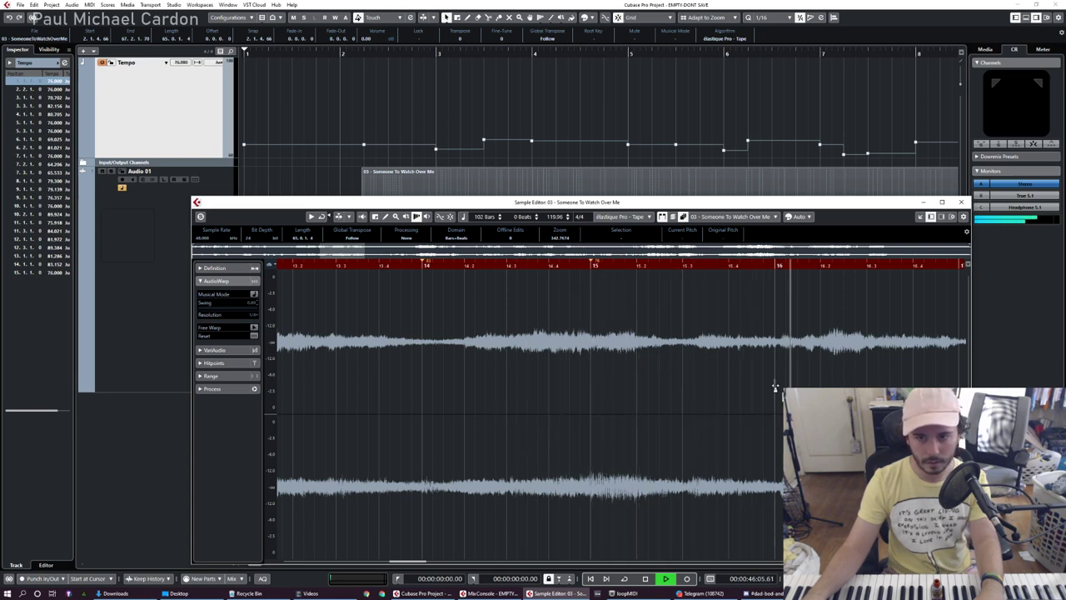
Warp the bar 16 downbeat slightly later and beat 15.3 slightly earlier, then replay from the bar 15 downbeat.
drag(775, 389, 781, 388)
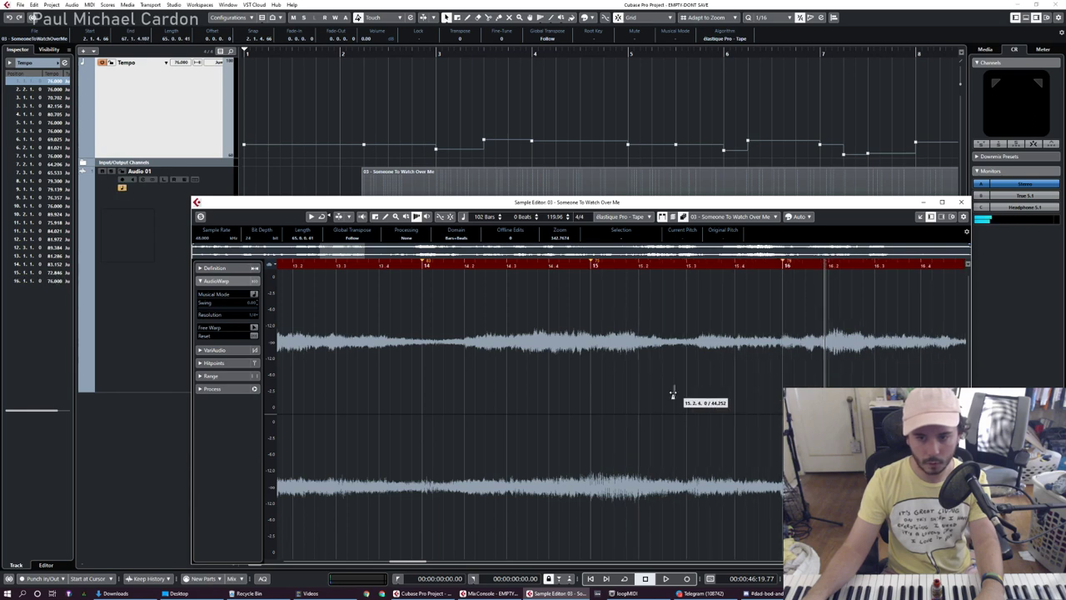
drag(683, 406, 681, 408)
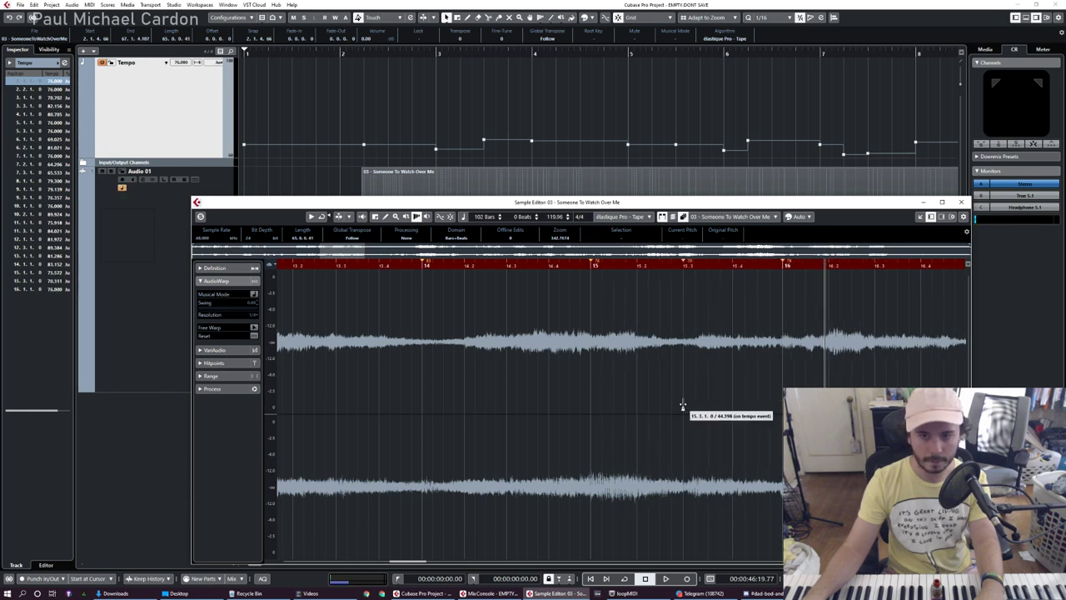
click(593, 265)
key(space)
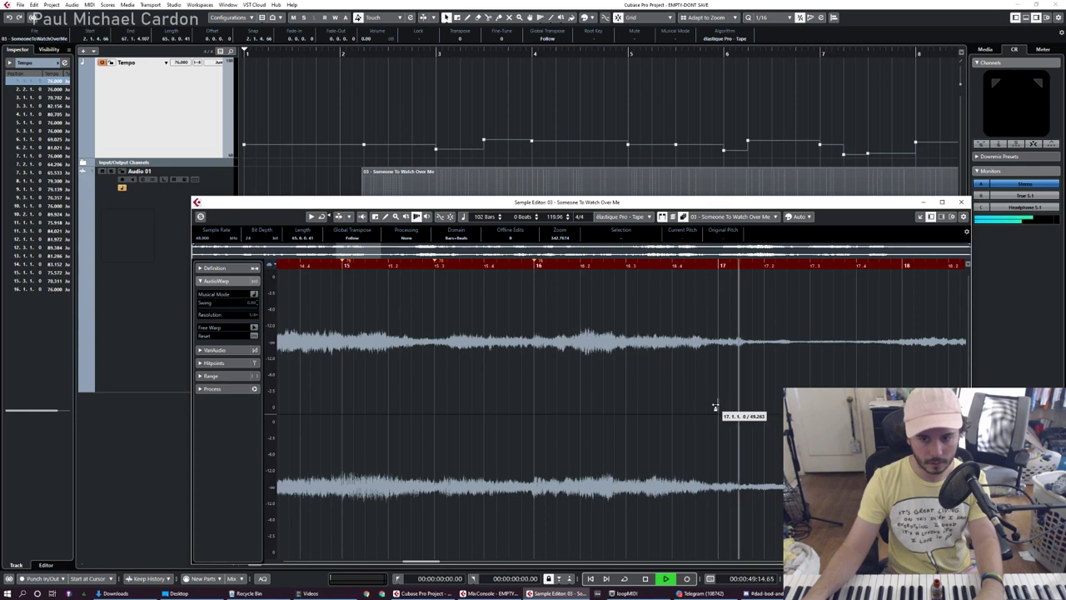
Warp the bar 17 downbeat slightly earlier and replay bar 16 from just before its downbeat.
drag(715, 407, 709, 408)
click(513, 265)
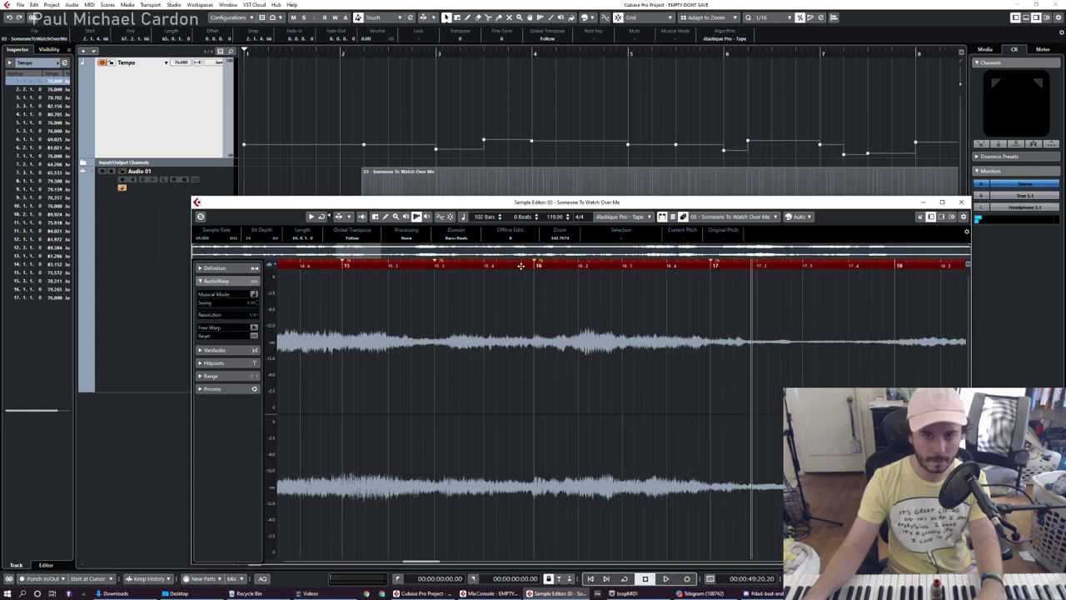
key(space)
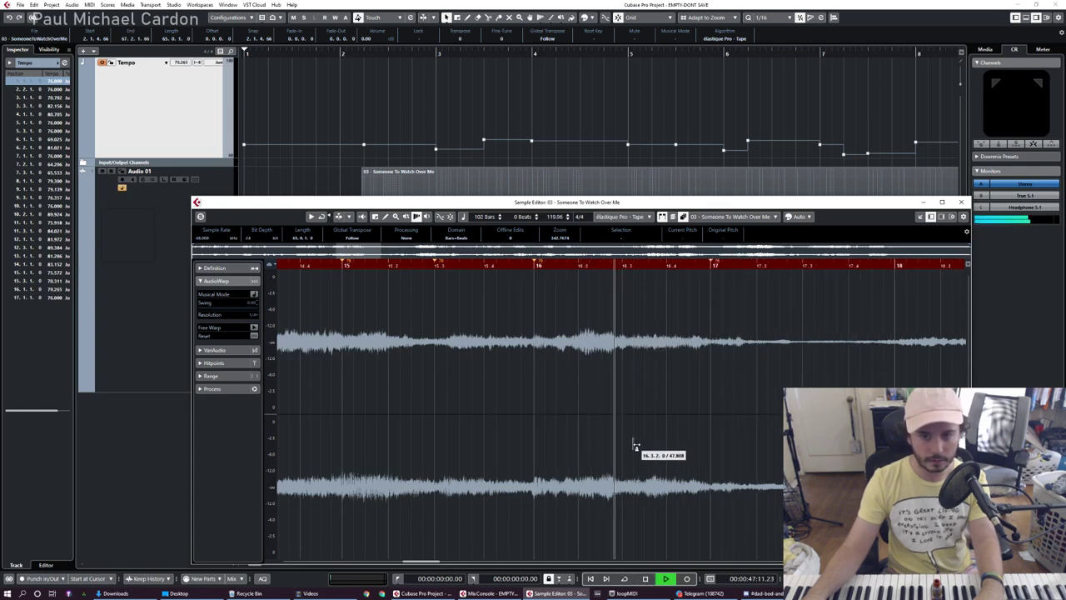
key(space)
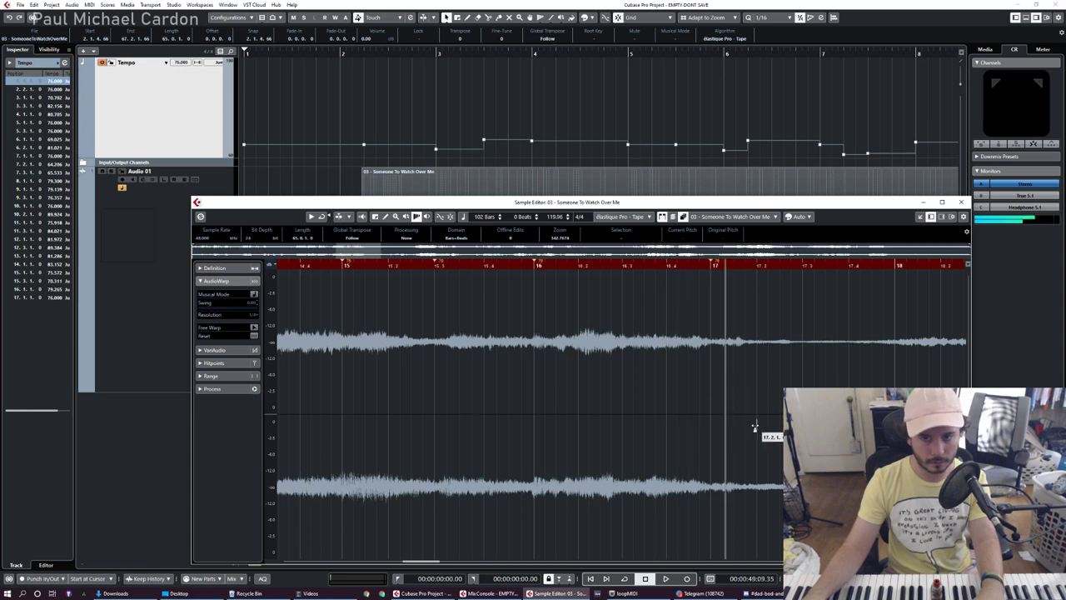
Close the Sample Editor and review the tempo curve over the mapped bars in the project.
scroll(738, 394, down, 3)
scroll(400, 116, down, 8)
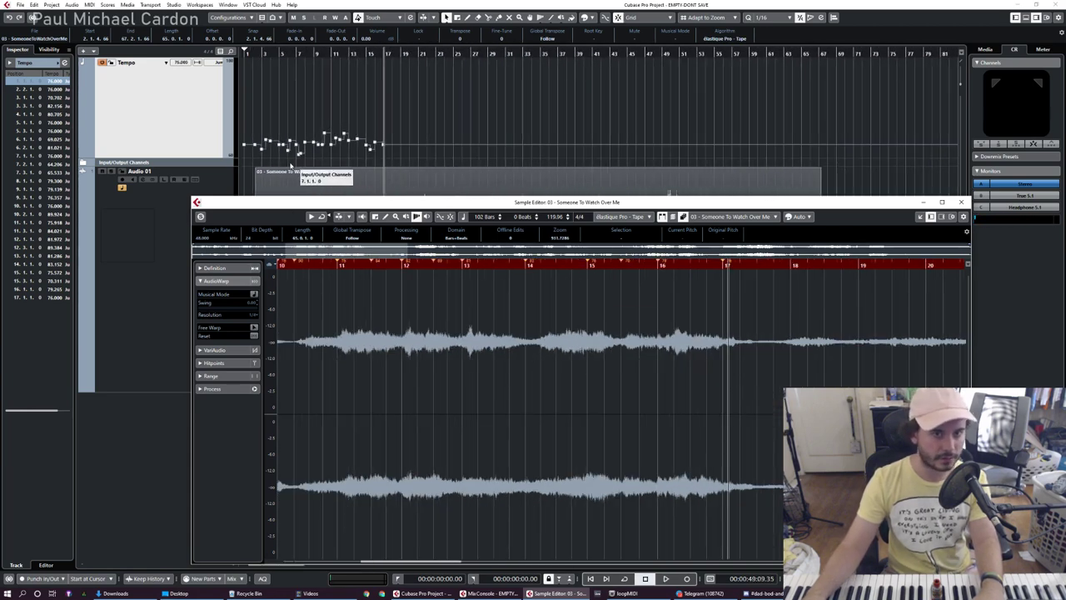
scroll(290, 164, up, 3)
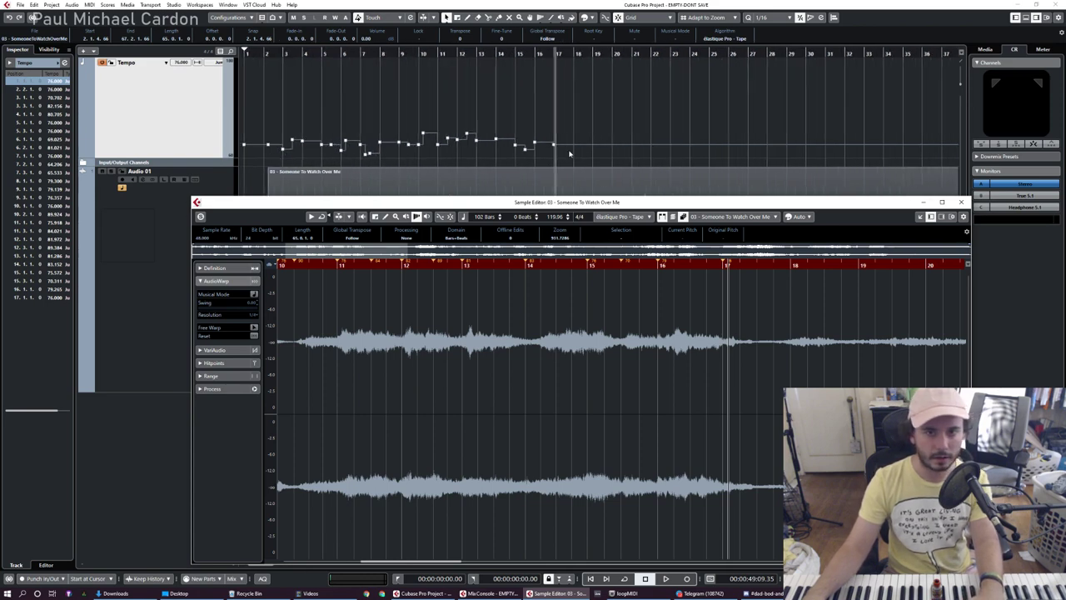
key(Return)
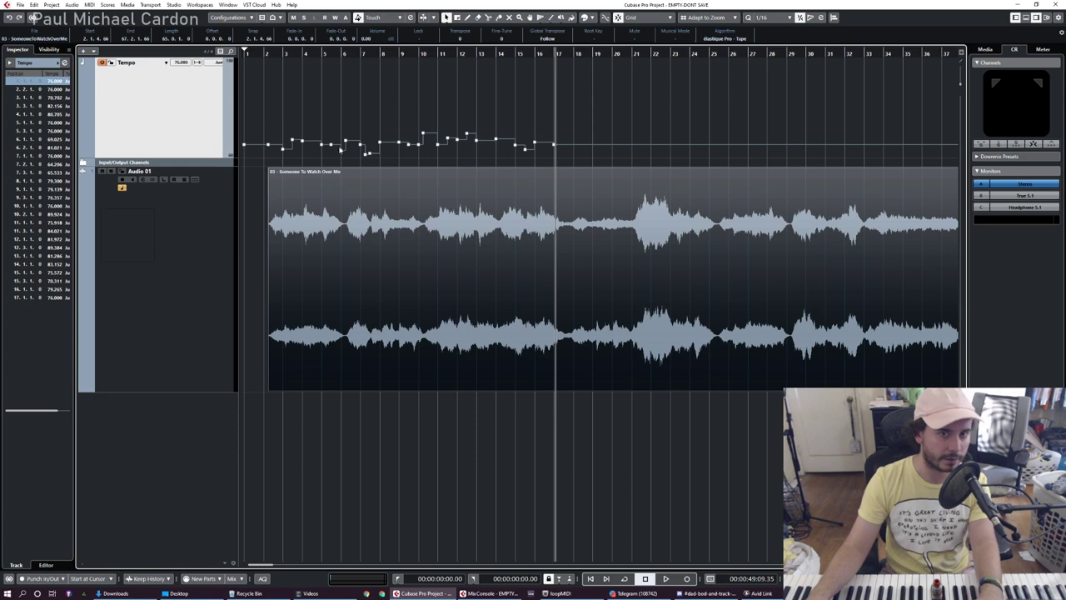
scroll(500, 147, up, 2)
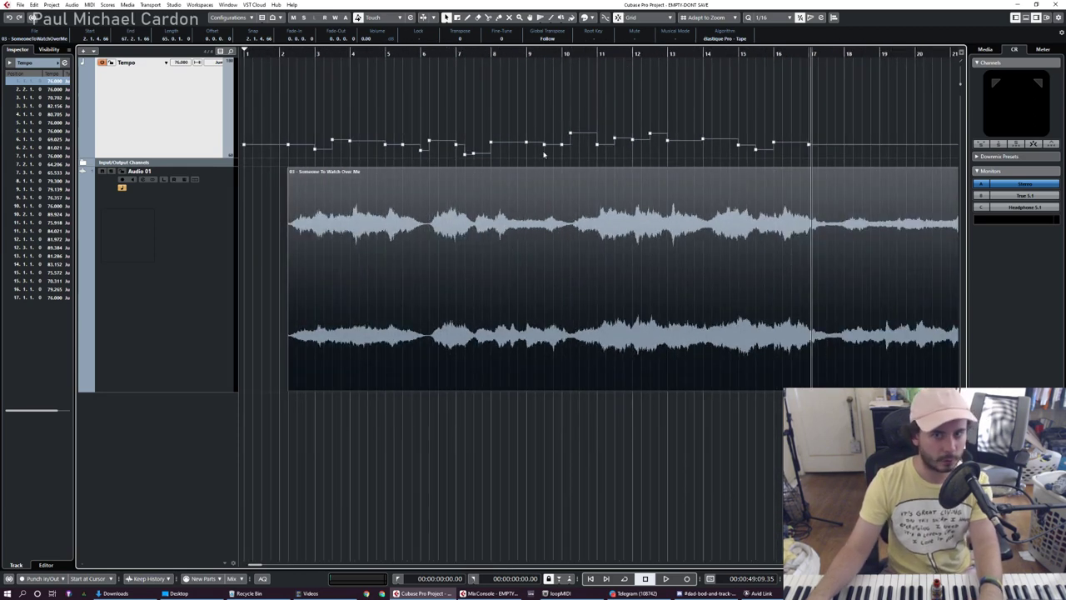
scroll(374, 173, down, 3)
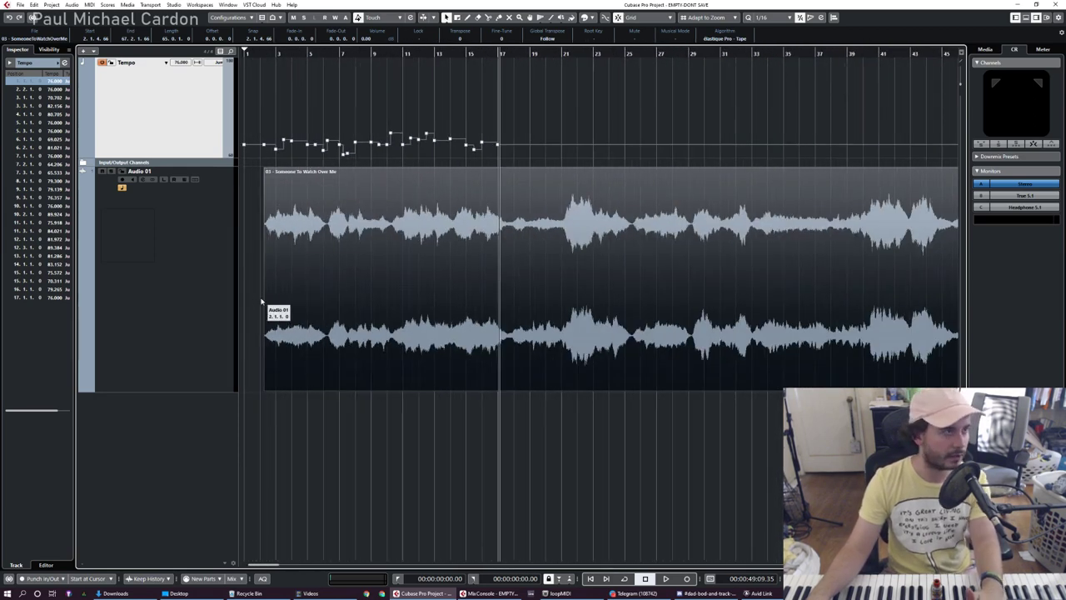
drag(260, 321, 366, 279)
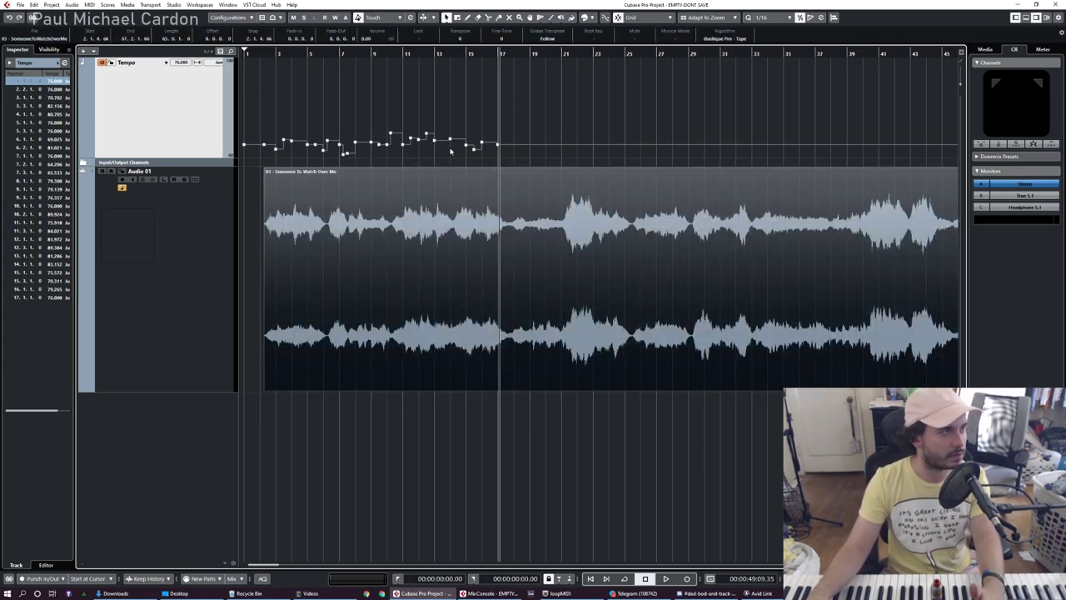
Try switching the tempo events from bar 2 to bar 17 to the Ramp type.
mouse_move(257, 89)
mouse_down()
mouse_move(405, 108)
mouse_move(509, 164)
mouse_up()
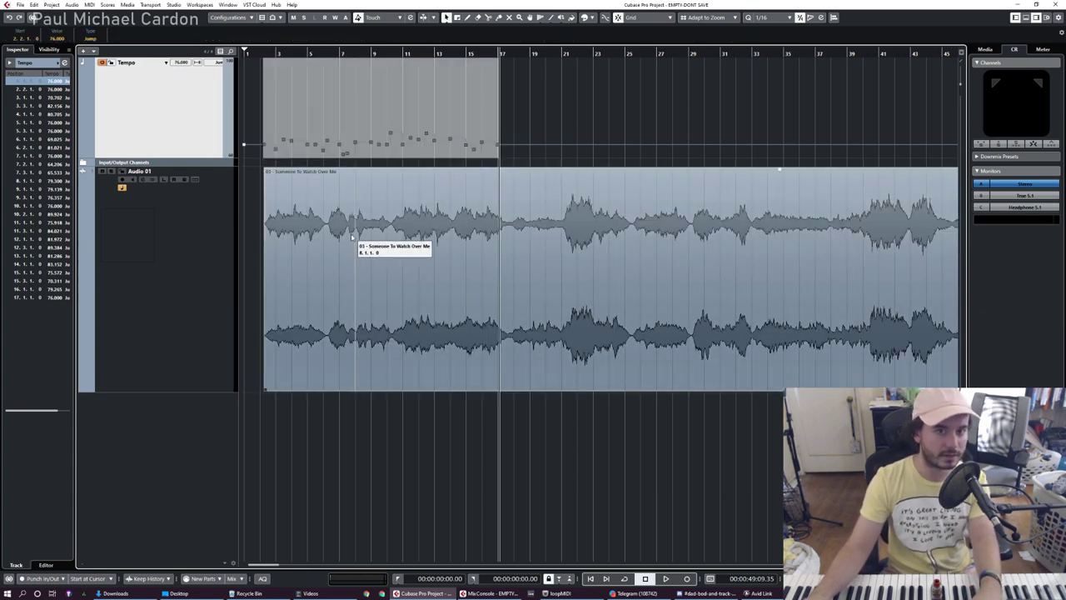
click(90, 39)
click(90, 39)
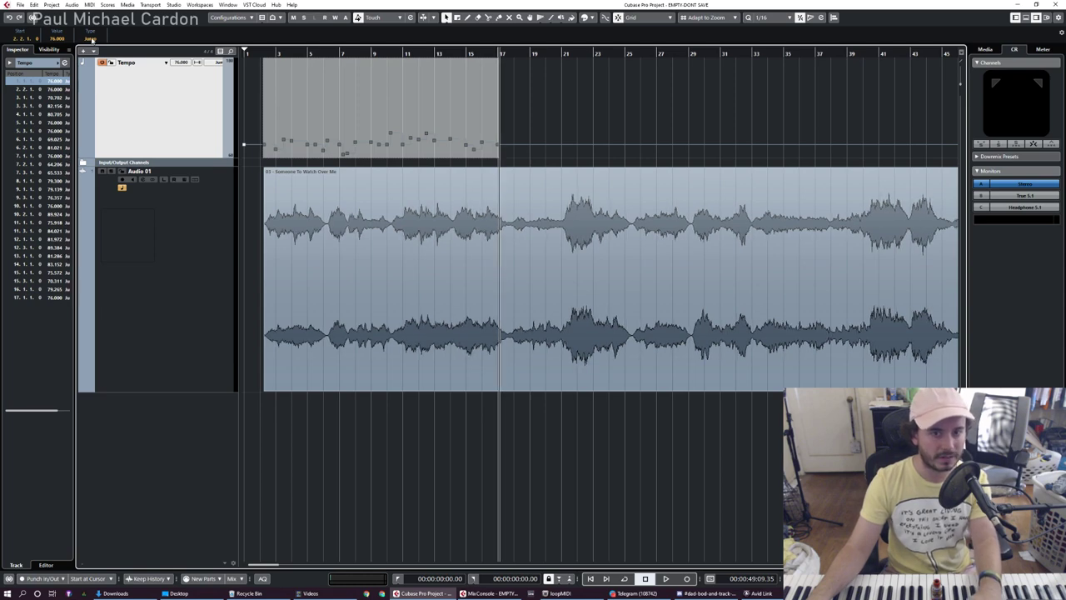
click(90, 39)
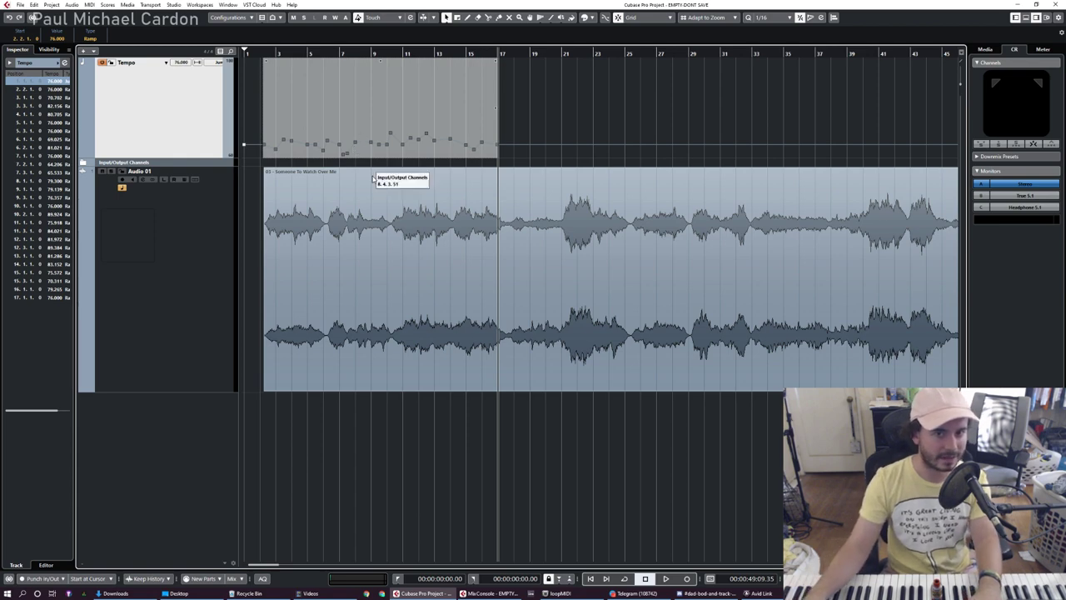
click(588, 123)
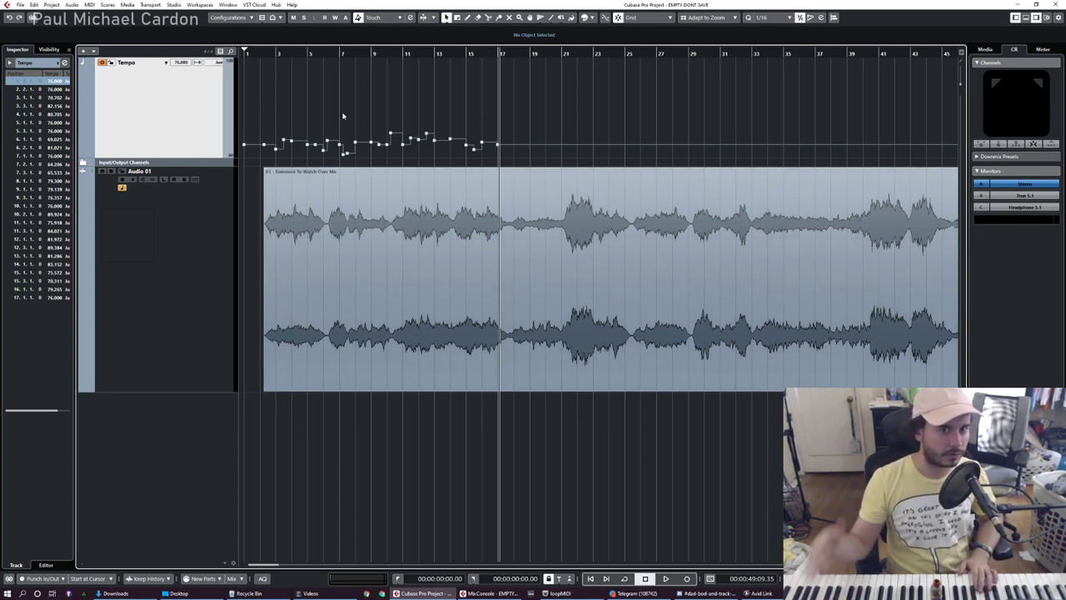
scroll(262, 155, up, 5)
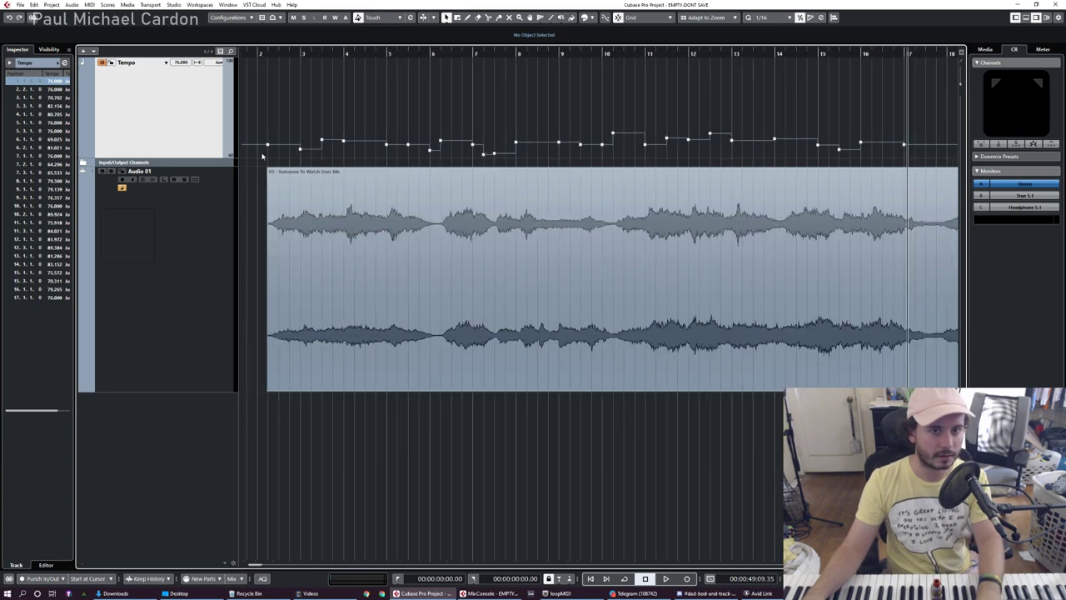
scroll(275, 161, down, 4)
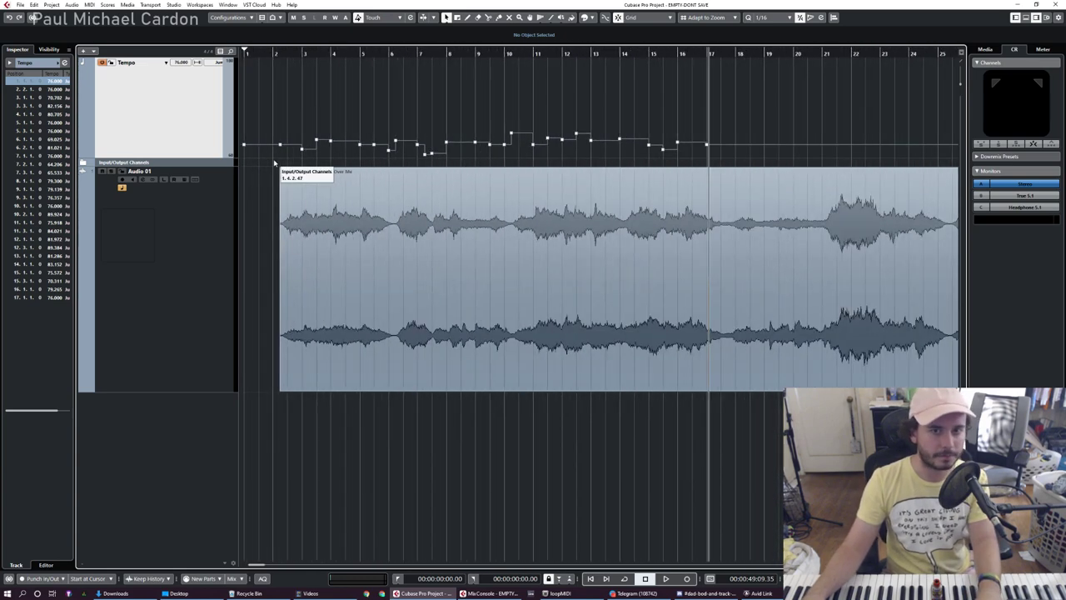
drag(255, 109, 636, 163)
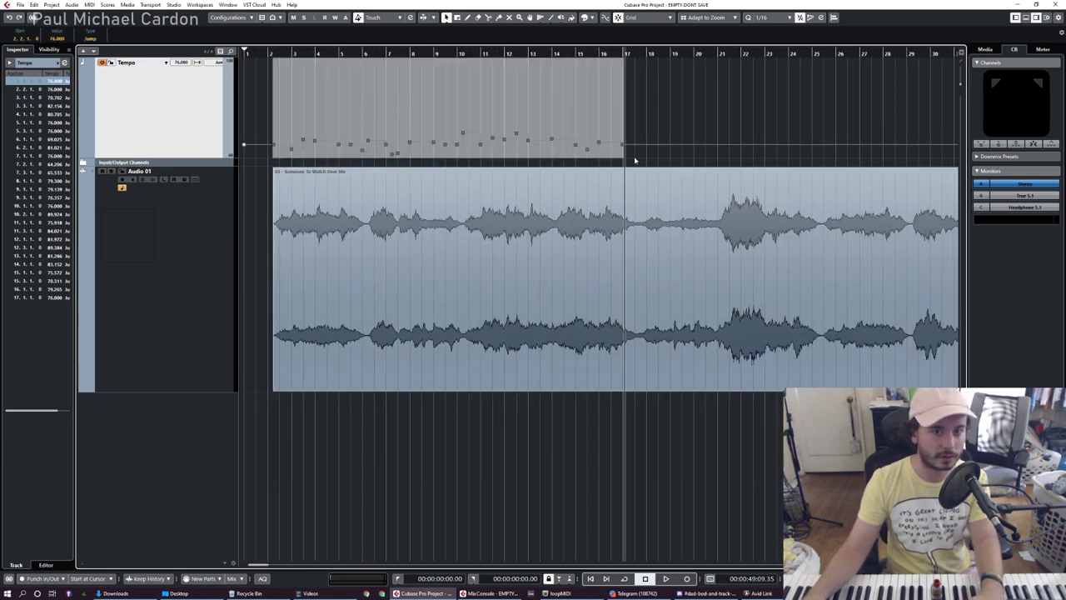
click(664, 161)
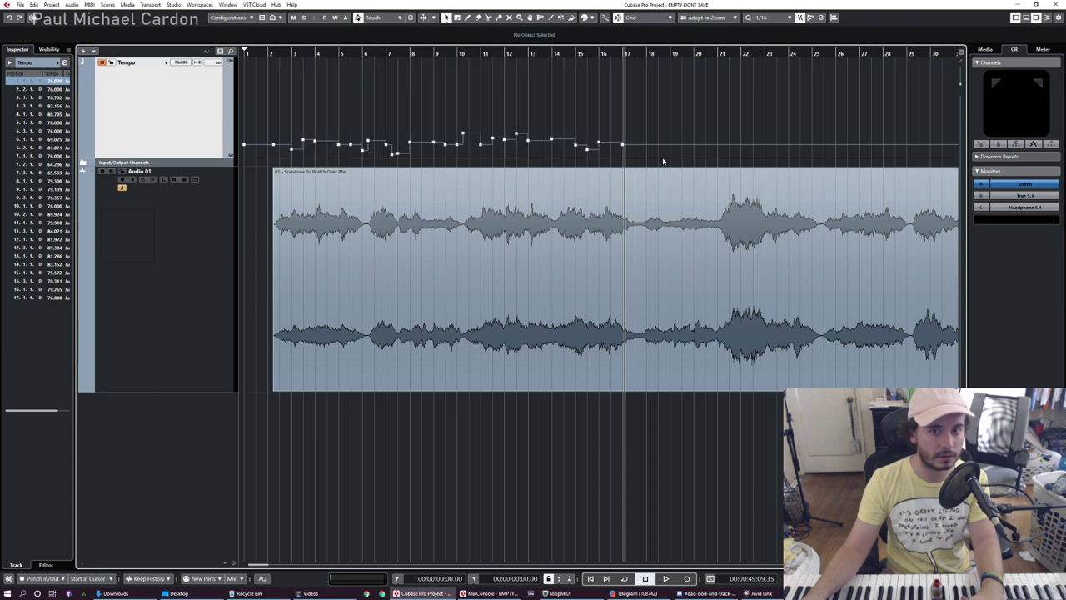
Add one instrument track below the audio track, using the Play instrument with Stereo Out as its output.
click(191, 319)
right_click(171, 448)
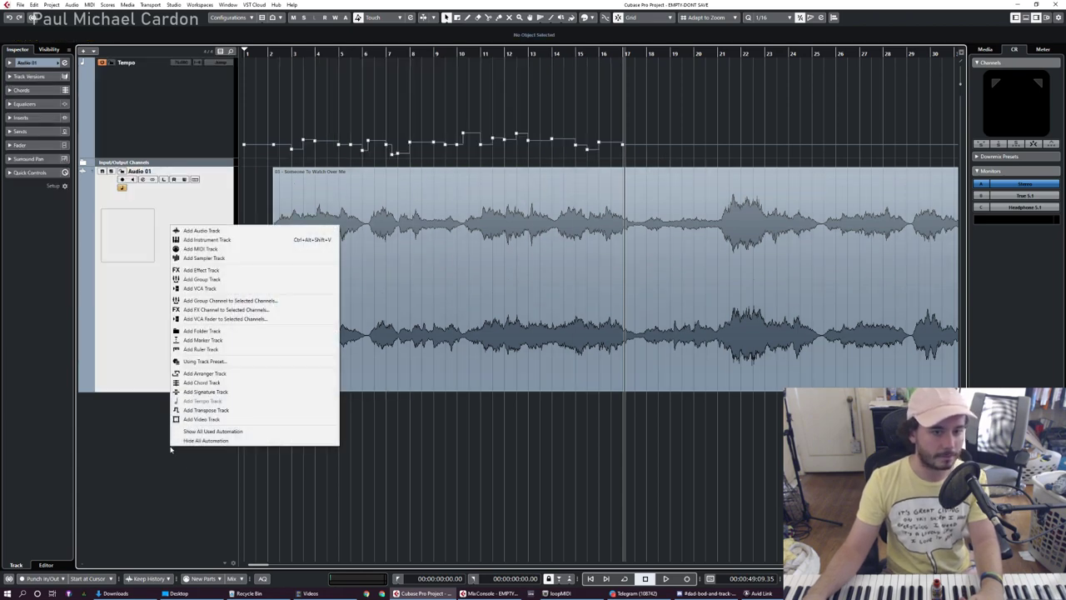
click(223, 240)
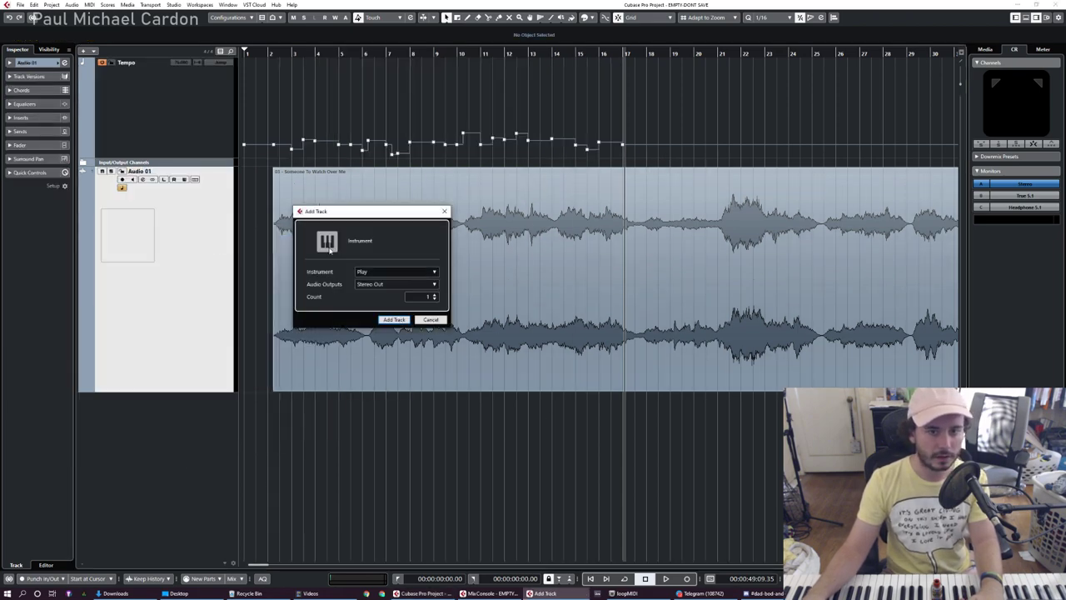
click(396, 324)
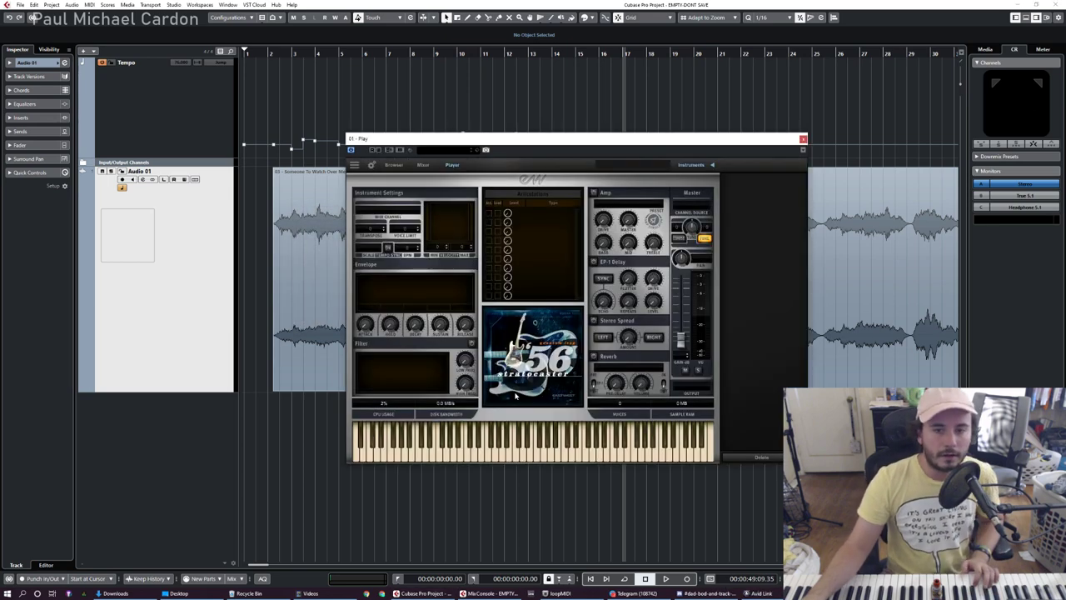
Load the stwy master full patch from the EW Pianos Gold Steinway D library and close the instrument window.
click(393, 165)
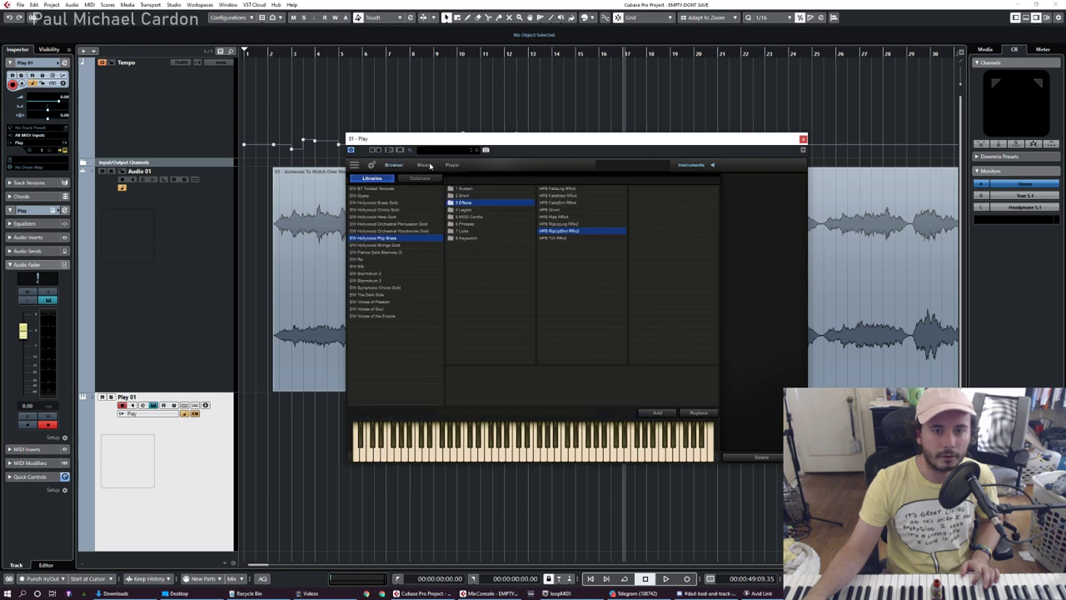
click(386, 253)
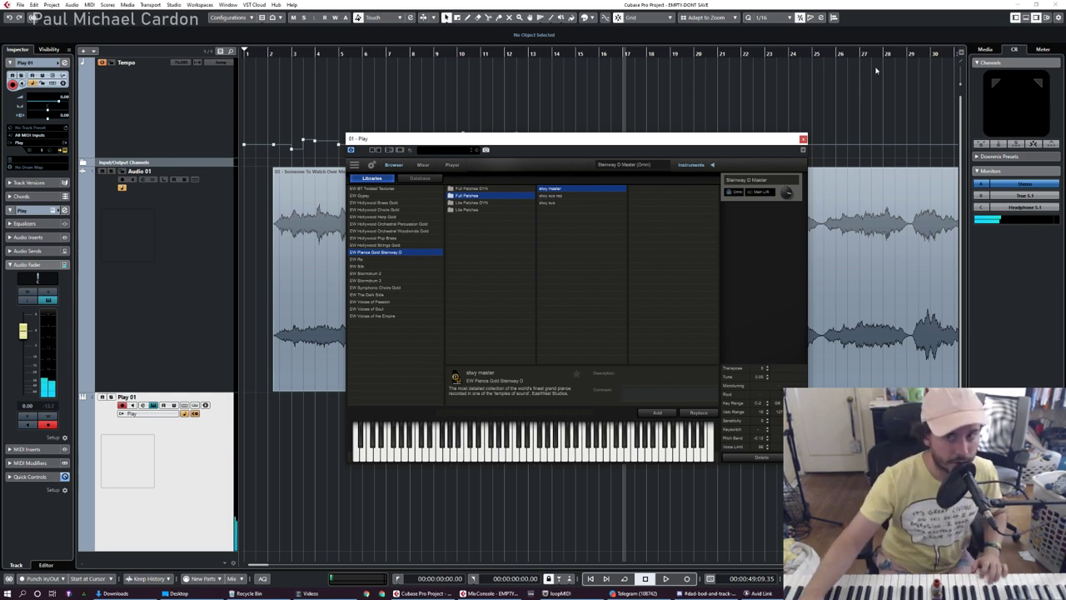
click(803, 139)
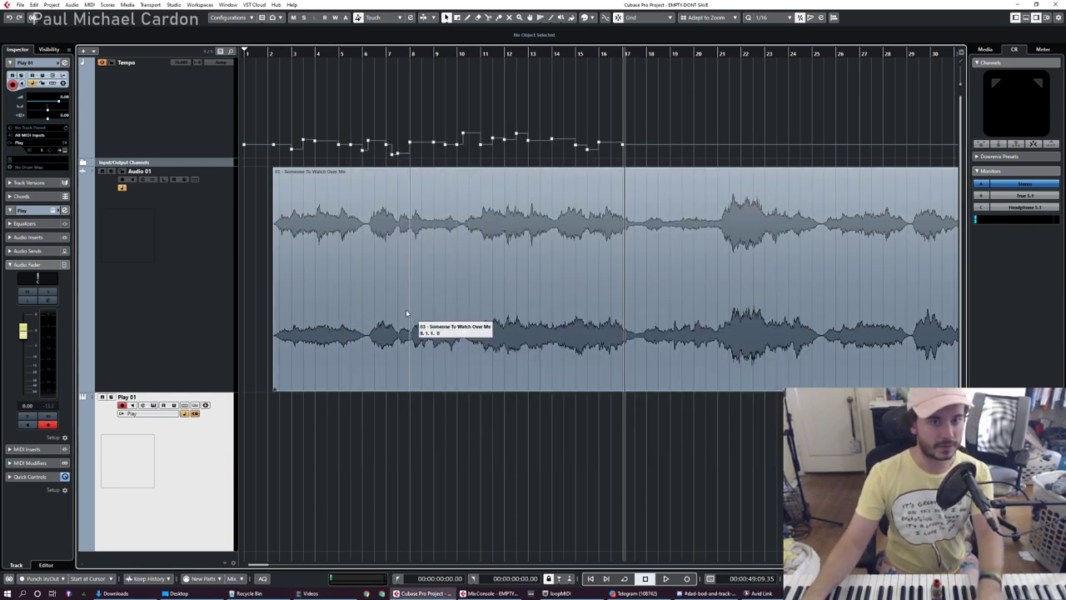
Mute the Someone To Watch Over Me audio event.
key(g)
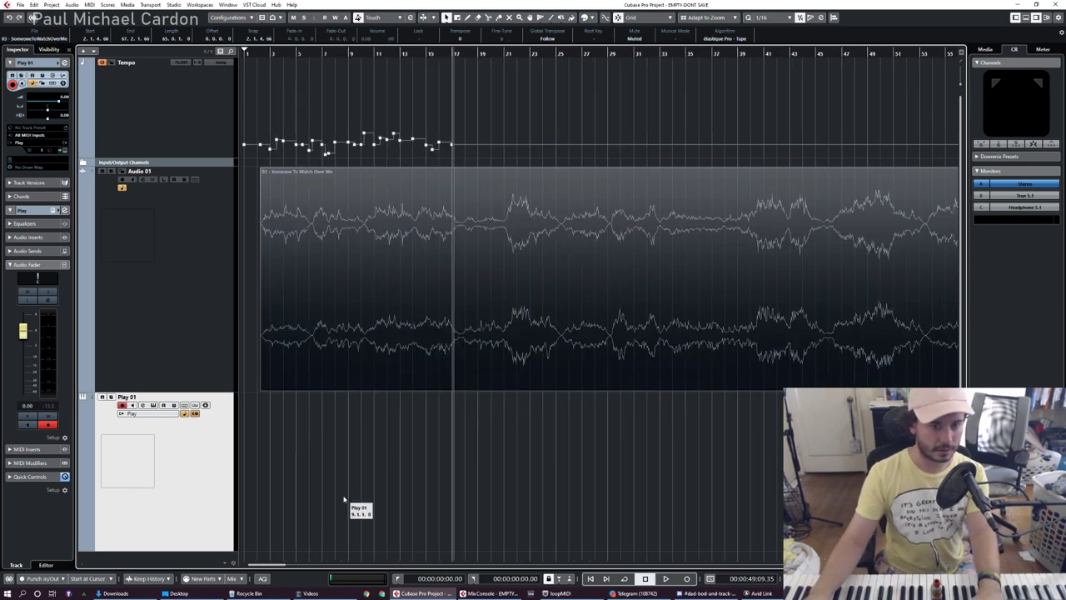
Split the Someone To Watch Over Me event at bar 23 and delete the part after the cut.
key(.)
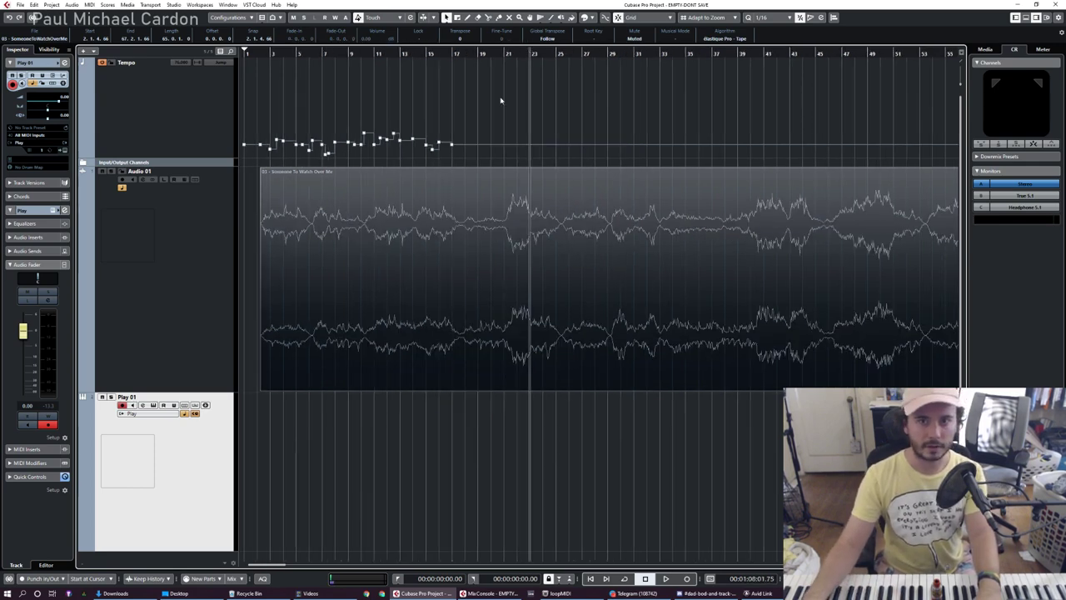
key(g)
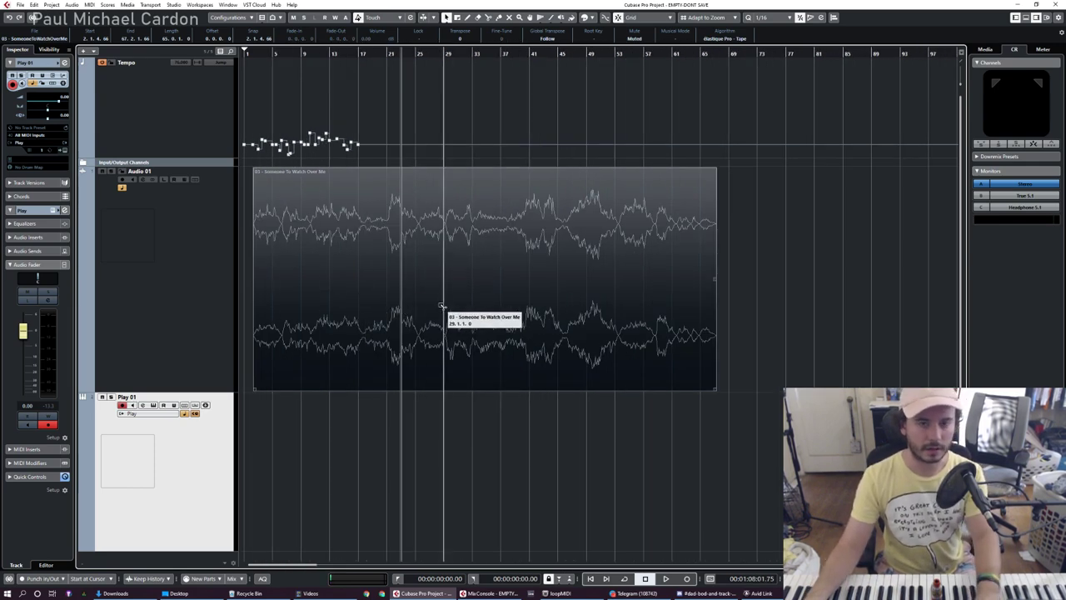
alt+click(401, 267)
key(Delete)
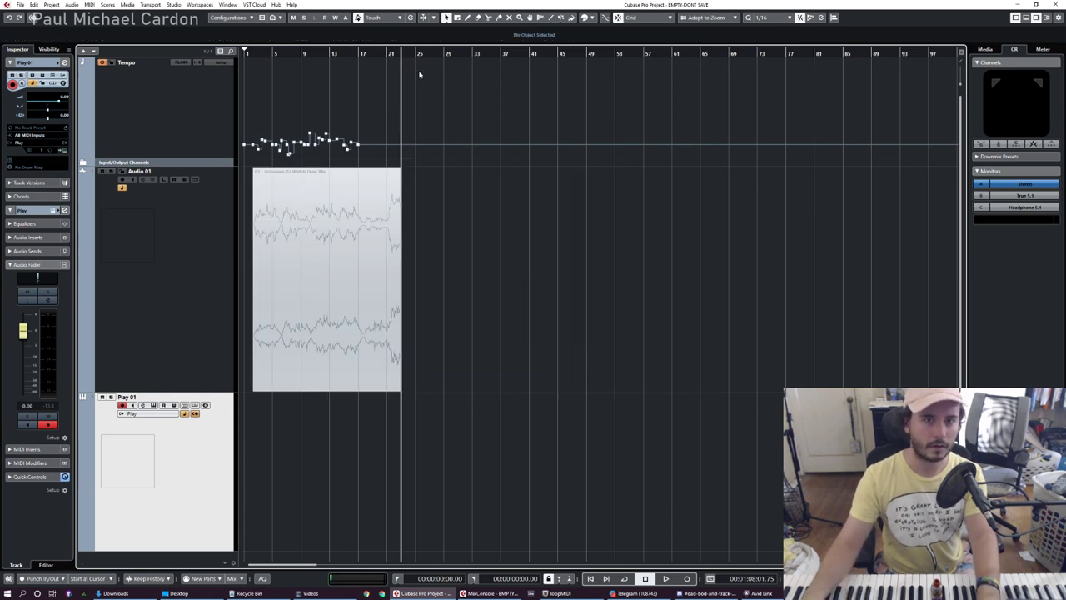
Record a freely played piano passage on the Play 01 track, starting at bar 24 and ending after bar 28.
key(h)
key(h)
click(404, 55)
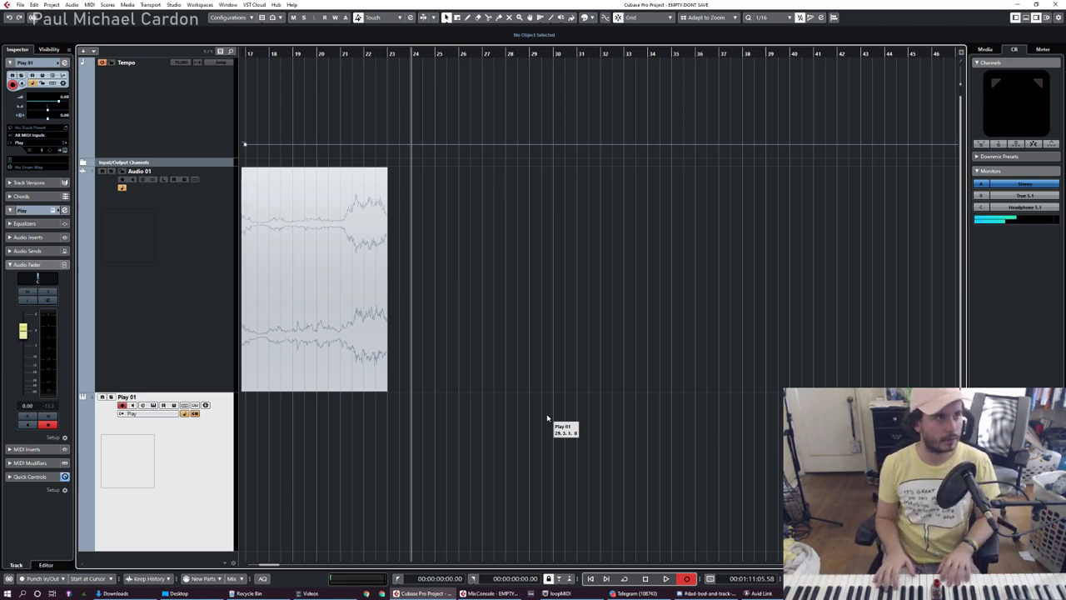
key(space)
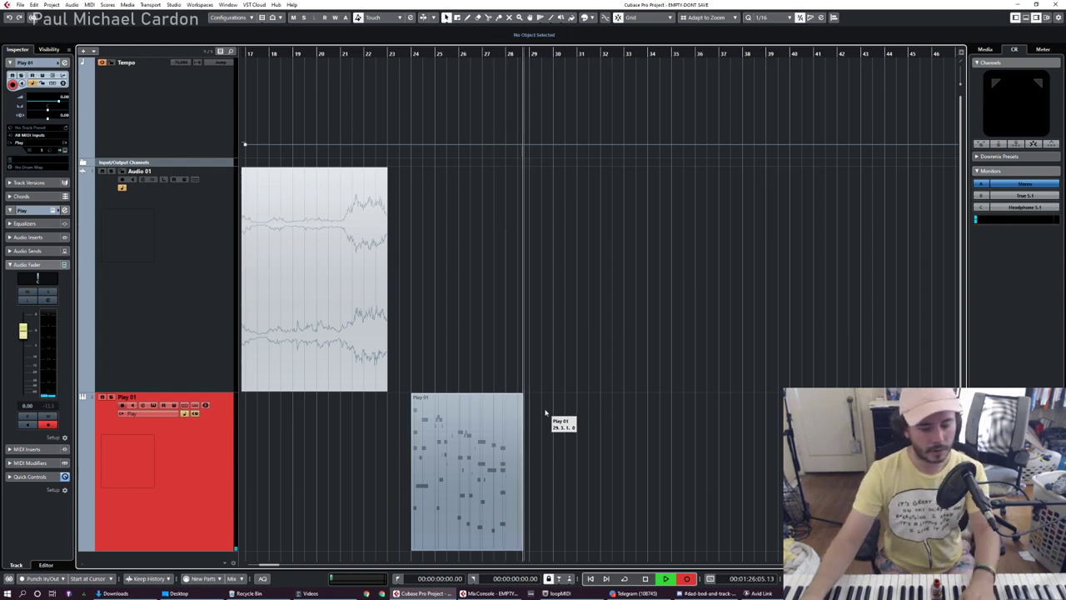
key(space)
Open the recorded Play 01 part in the Key Editor and activate the Time Warp tool in Warp Grid mode.
scroll(410, 512, up, 8)
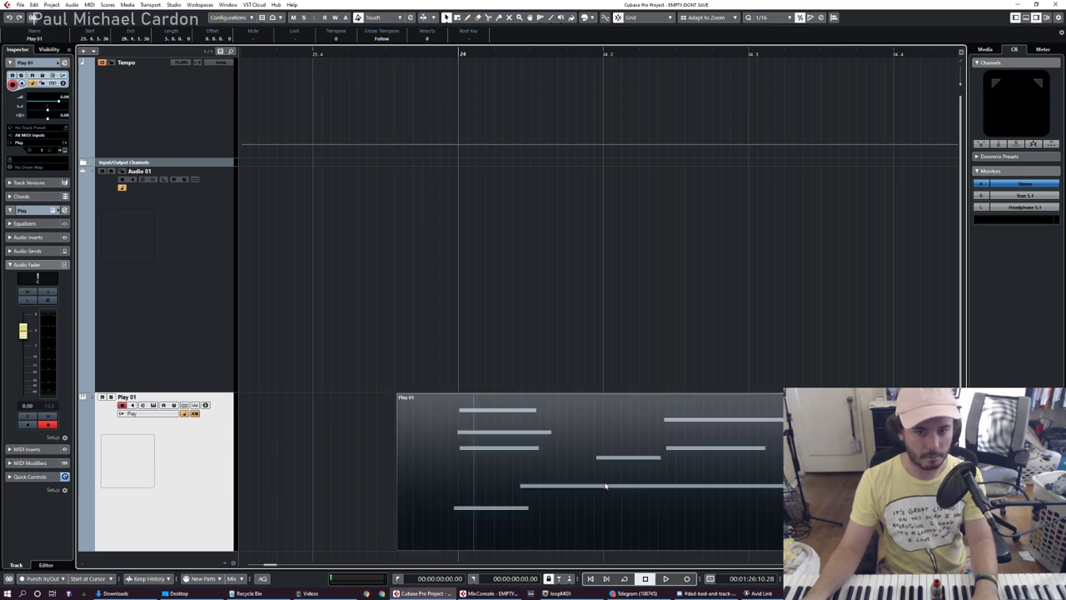
scroll(332, 483, down, 8)
scroll(460, 481, down, 3)
double_click(525, 479)
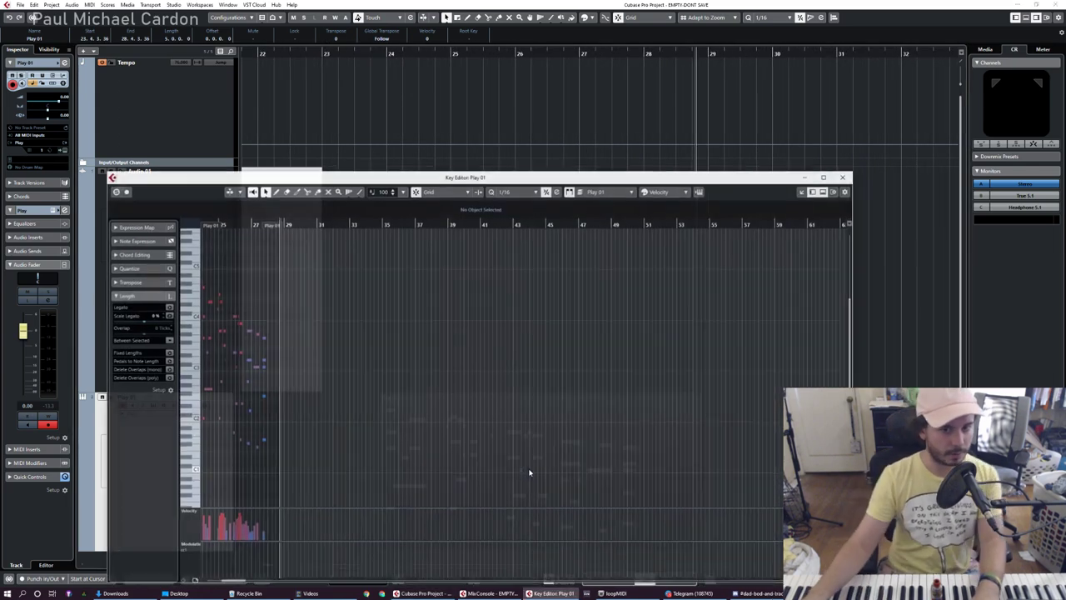
click(348, 192)
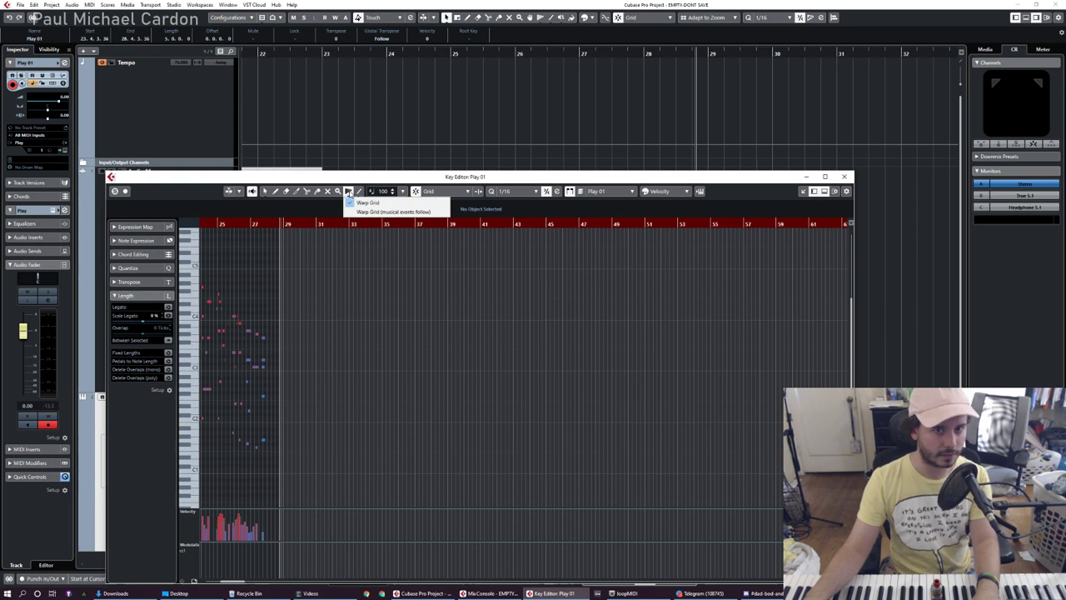
click(348, 191)
Anchor the tempo at the start of bar 24 with a Time Warp tempo event on the first chord.
drag(314, 220, 344, 328)
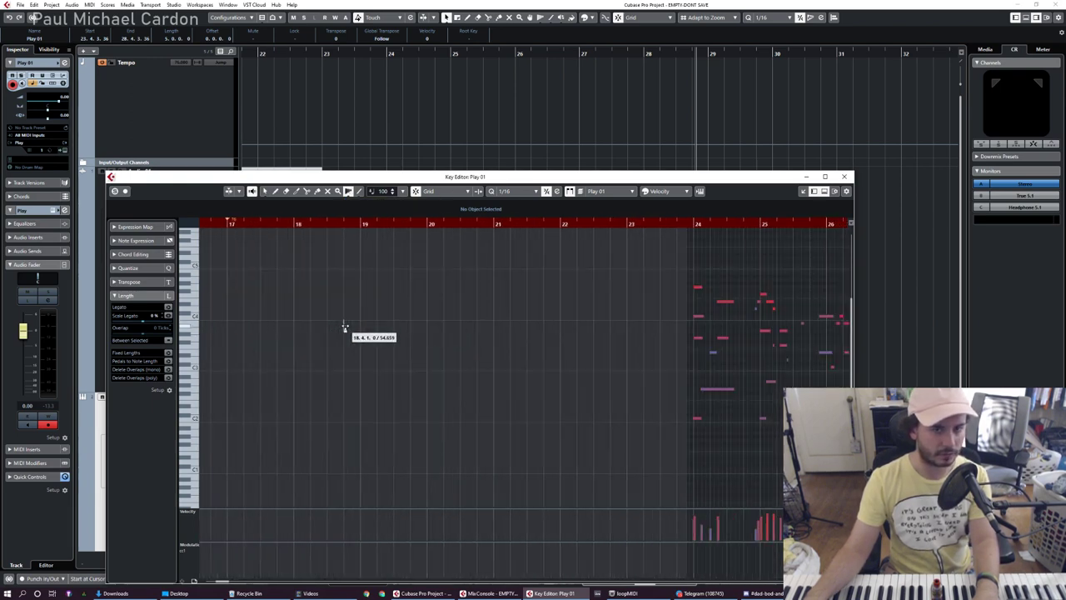
scroll(282, 325, right, 6)
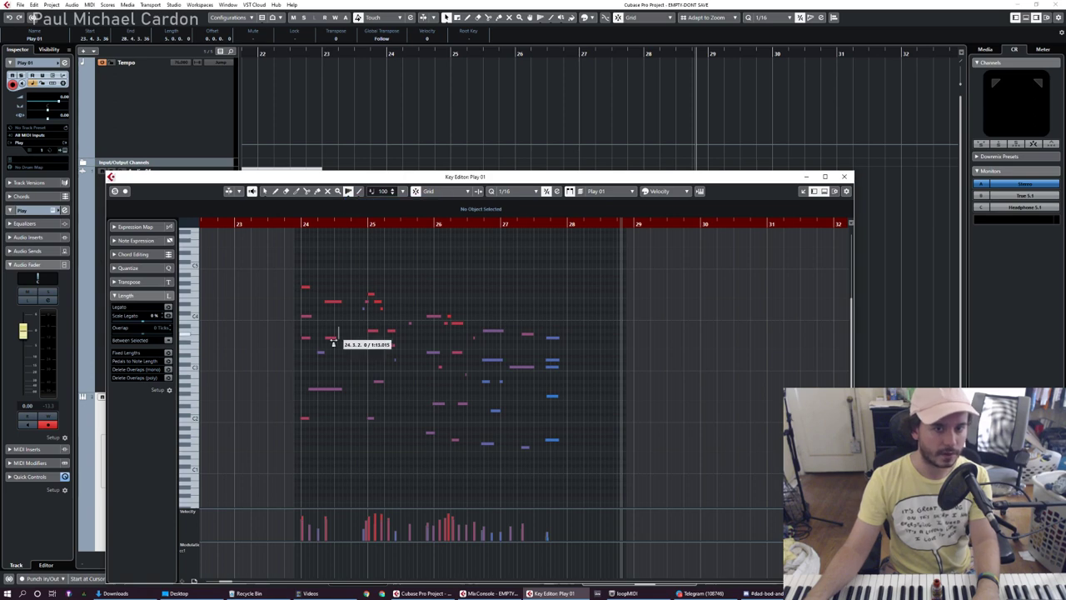
scroll(294, 344, up, 5)
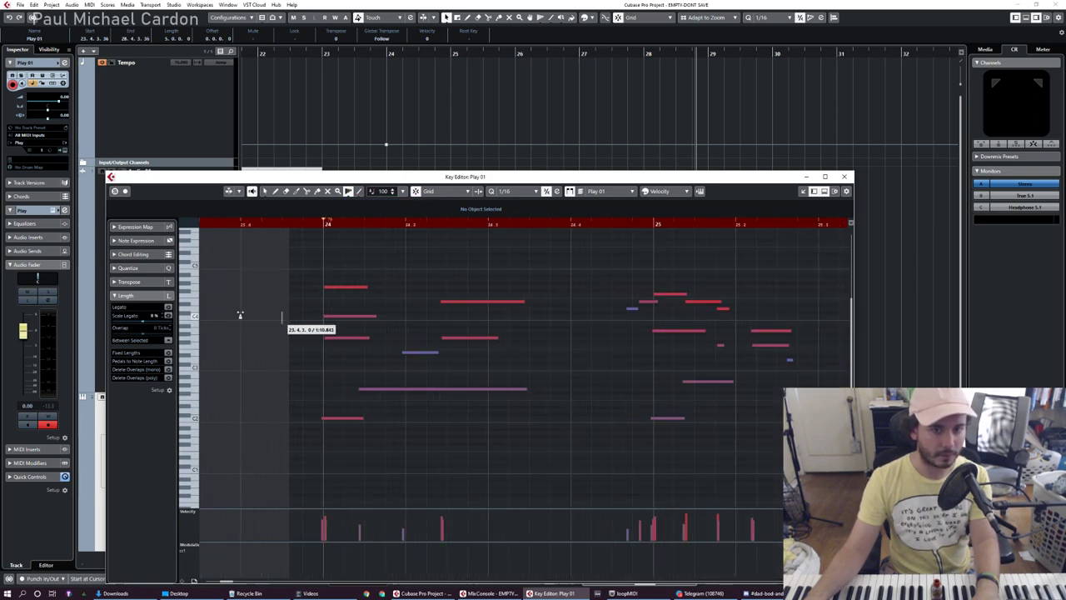
scroll(240, 314, down, 5)
scroll(261, 326, up, 4)
Play from bar 24 and warp its beats 2 and 3 and the downbeat of bar 25 onto their played notes.
click(246, 226)
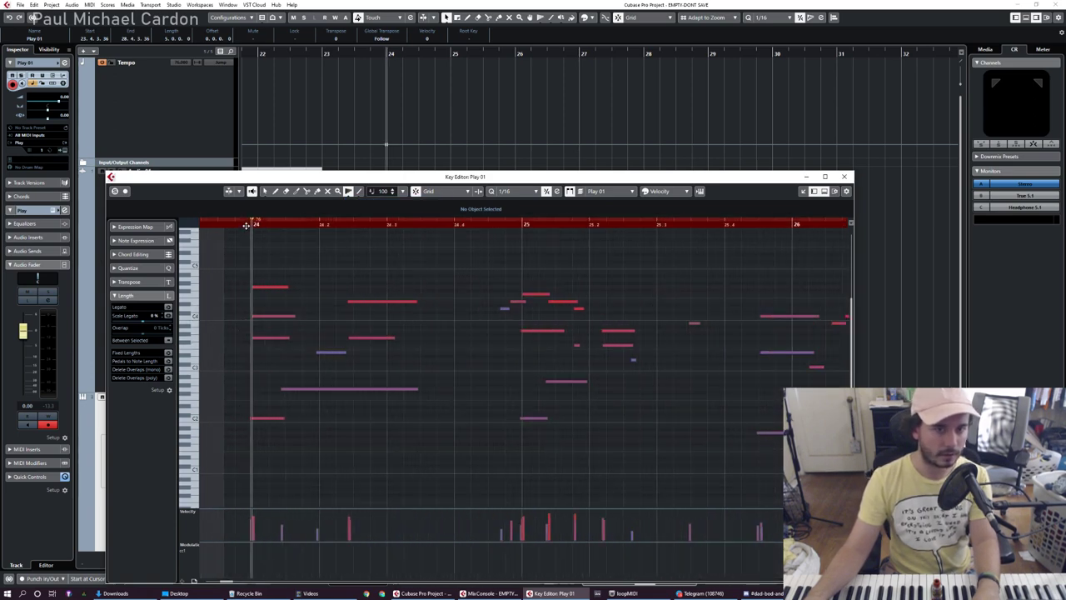
key(space)
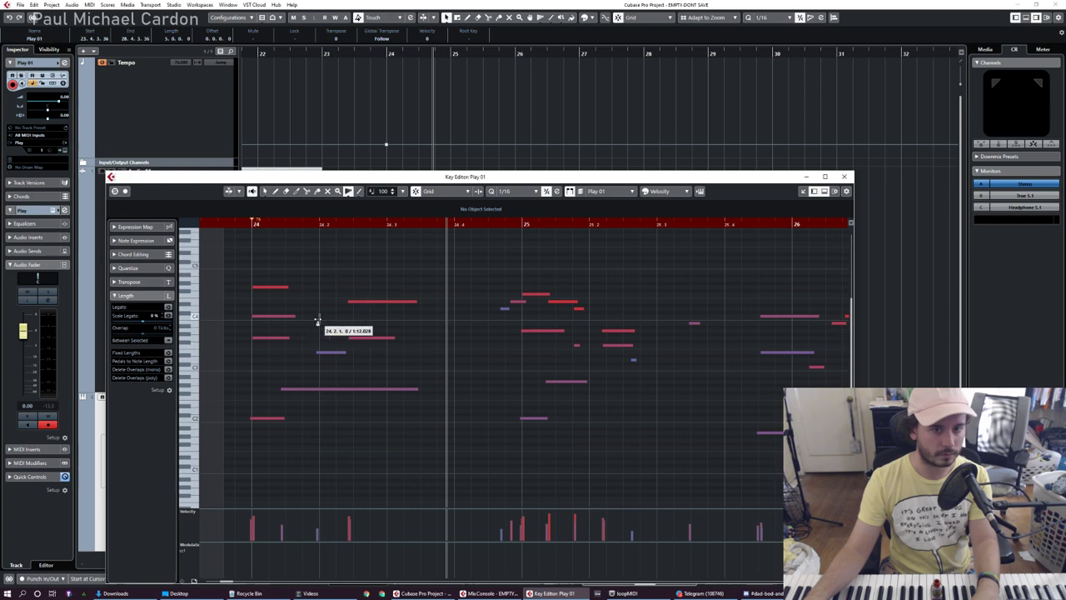
drag(318, 319, 347, 297)
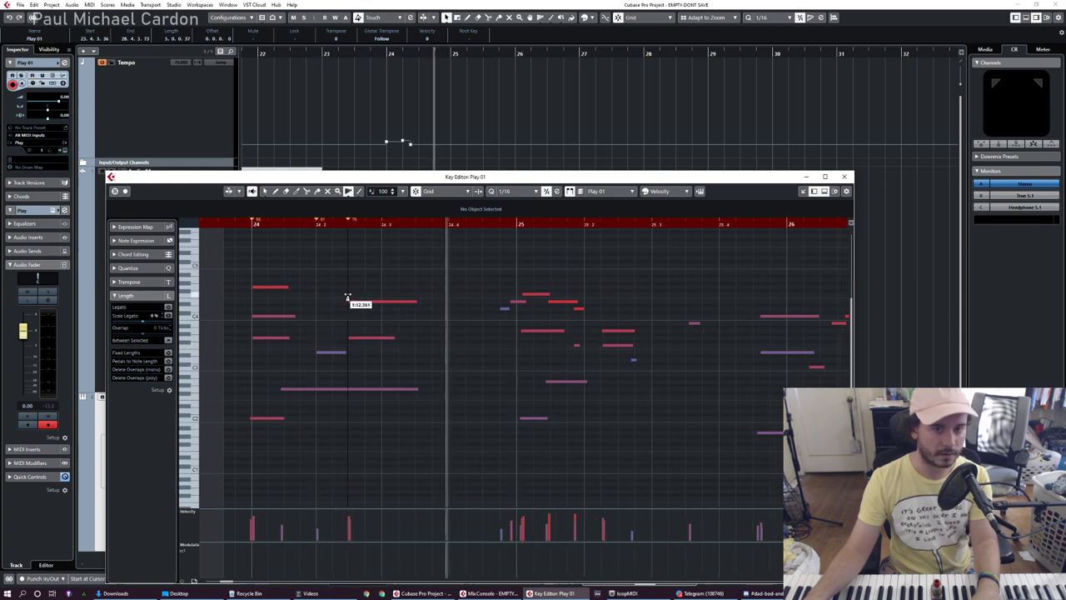
click(255, 225)
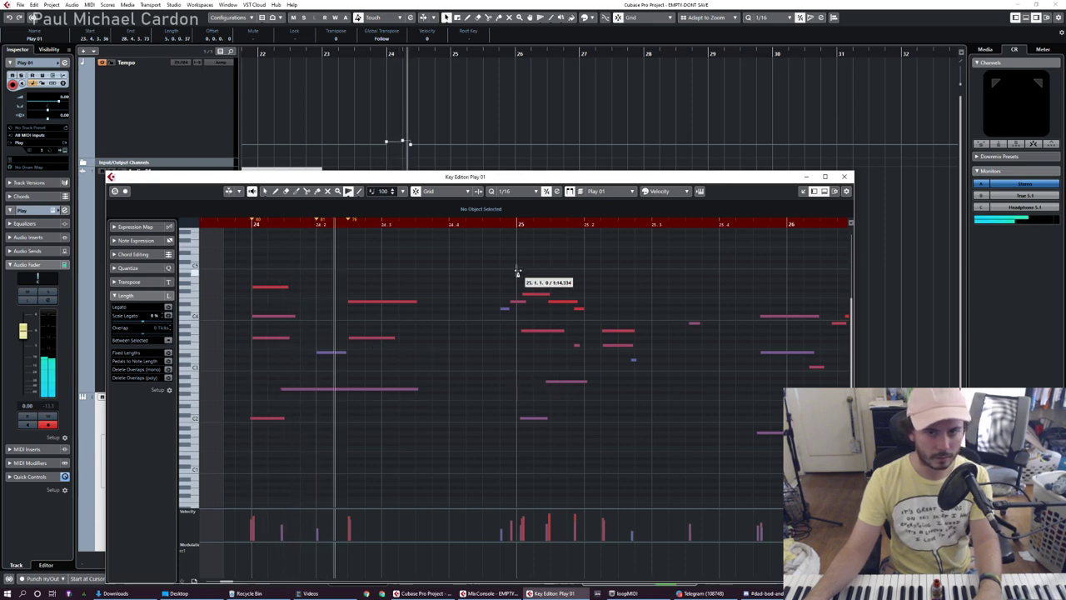
drag(516, 273, 521, 275)
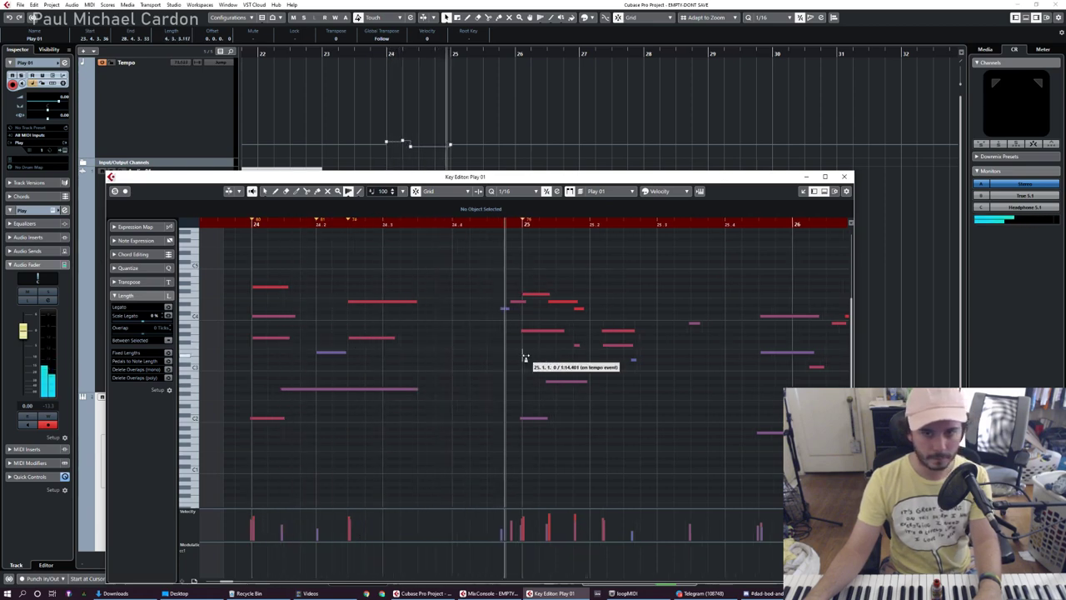
Warp beats 2, 3 and 4 of bar 25 and the downbeat of bar 26 onto their played notes.
key(g)
key(h)
key(h)
key(h)
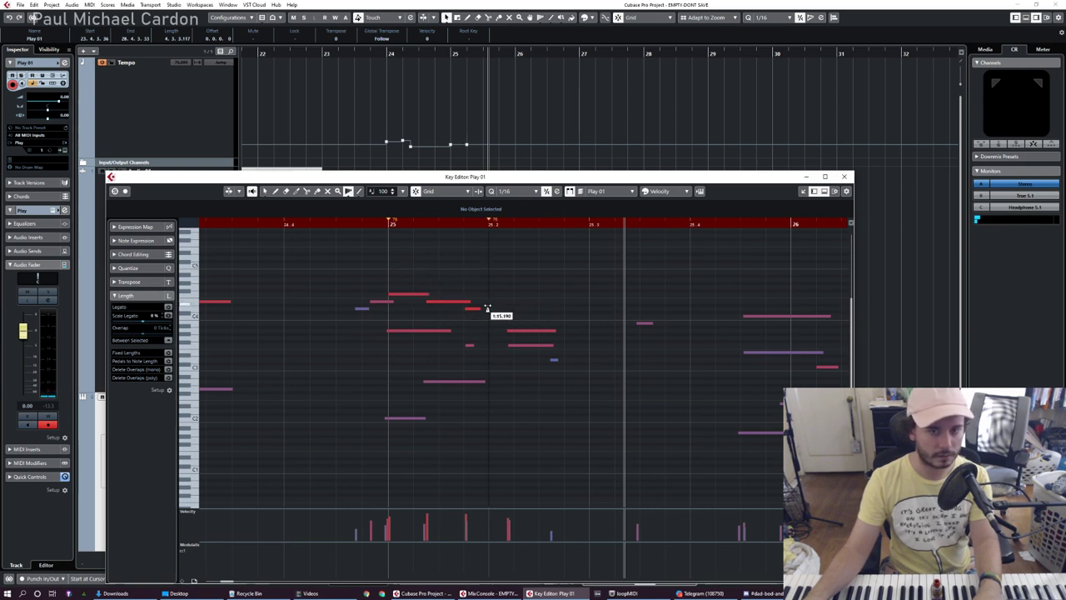
mouse_move(487, 309)
mouse_down()
mouse_move(467, 308)
mouse_move(552, 317)
mouse_up()
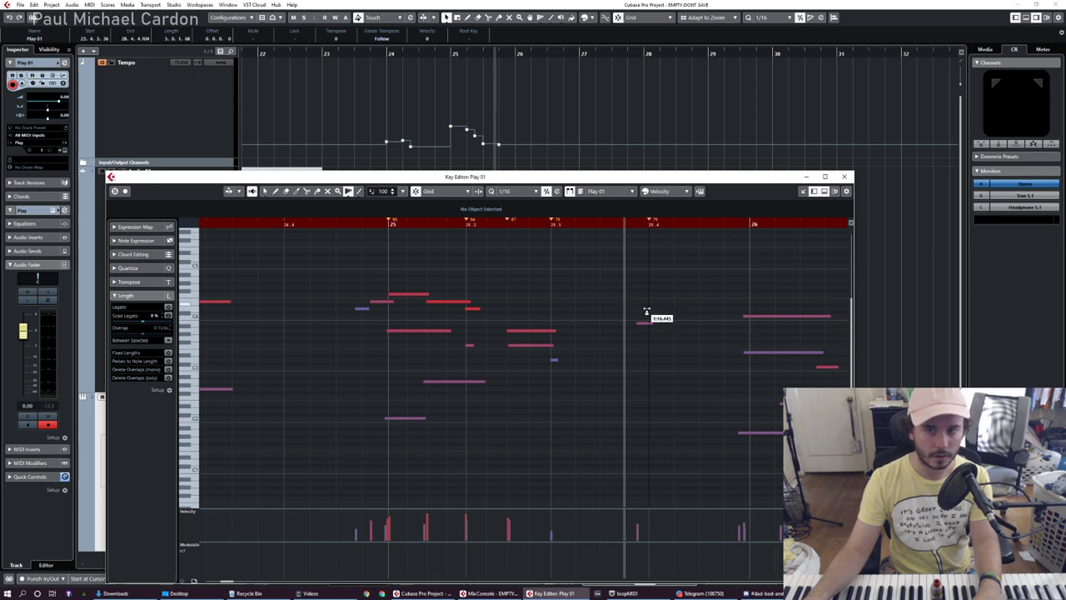
drag(645, 312, 637, 314)
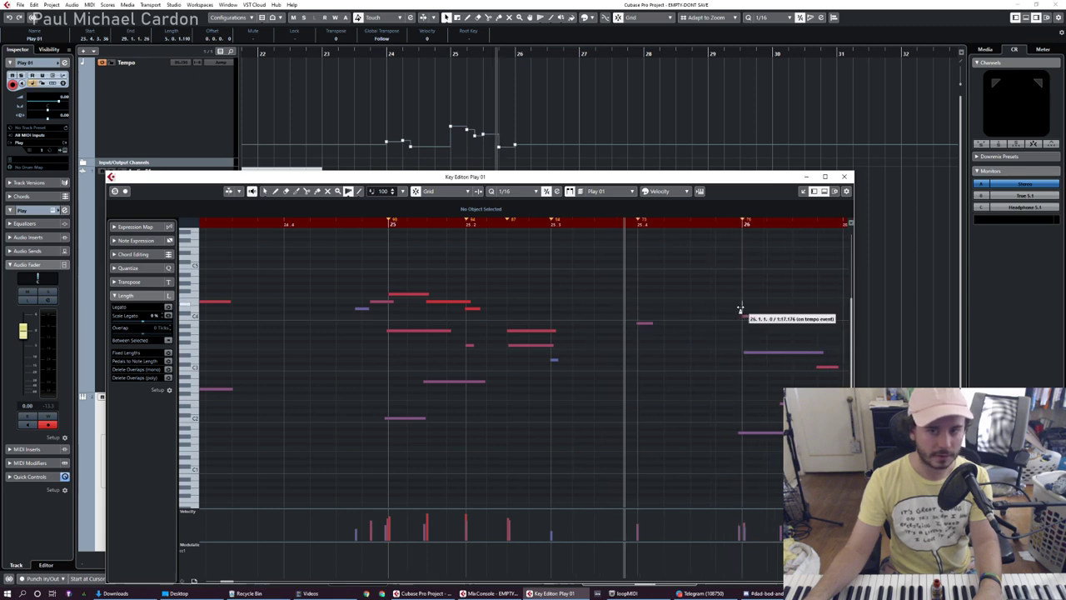
Play back the warped bar 25 into bar 26 and warp beats 2 and 3 of bar 26 onto their notes.
click(361, 223)
key(space)
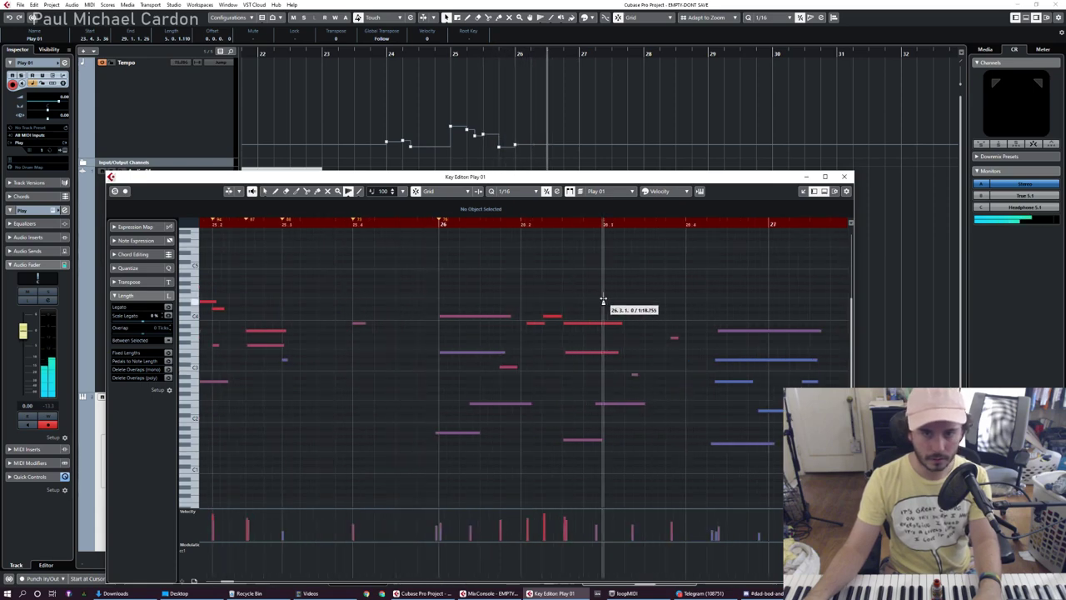
key(space)
drag(602, 303, 564, 306)
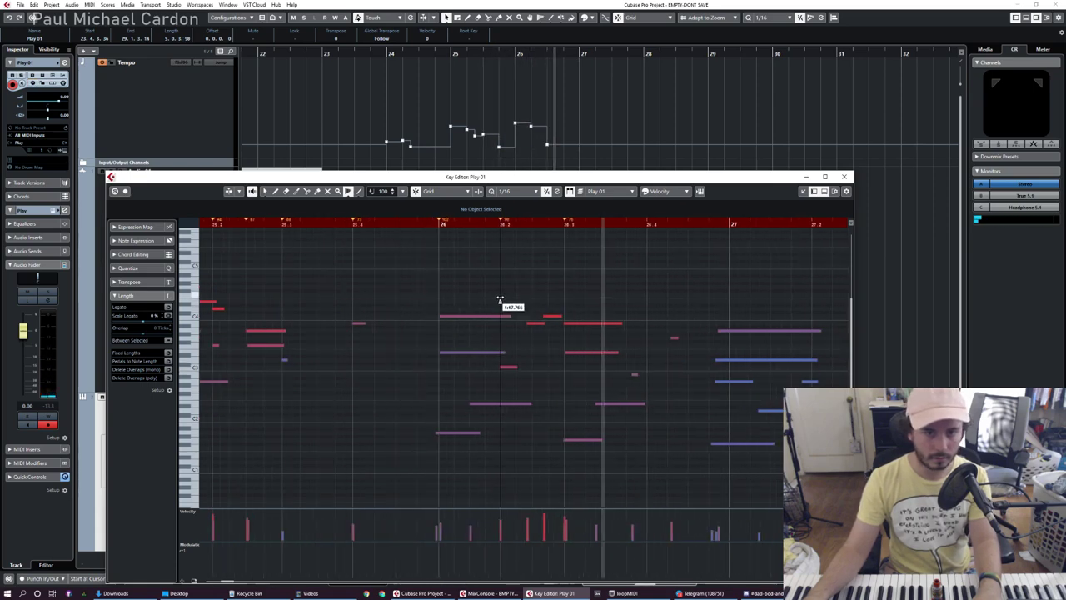
Play from bar 26 and warp its beat 4 and the downbeat of bar 27 onto their notes.
click(438, 225)
key(space)
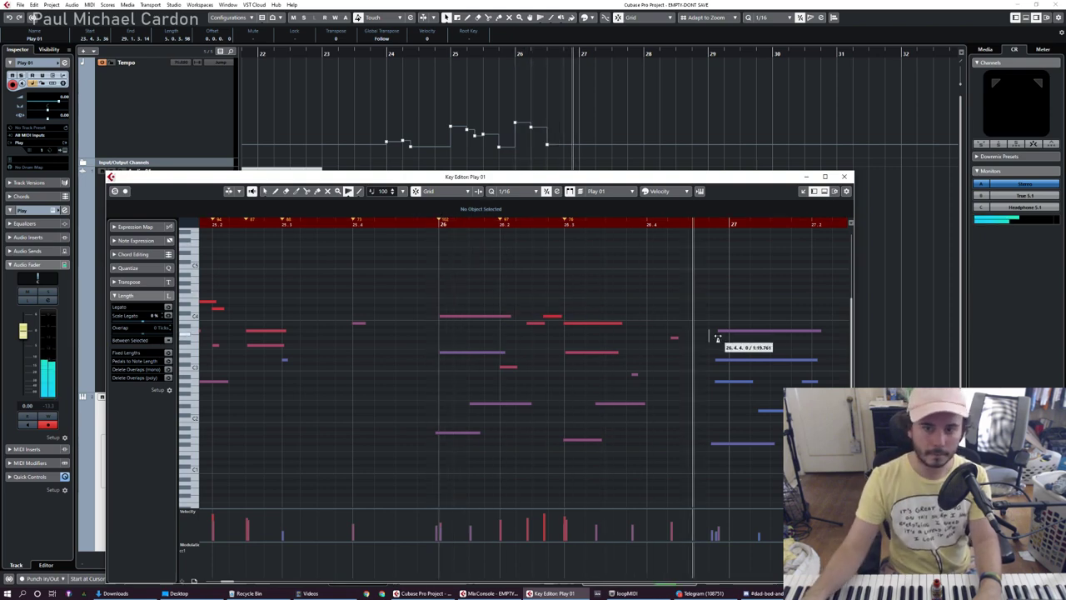
drag(727, 316, 715, 318)
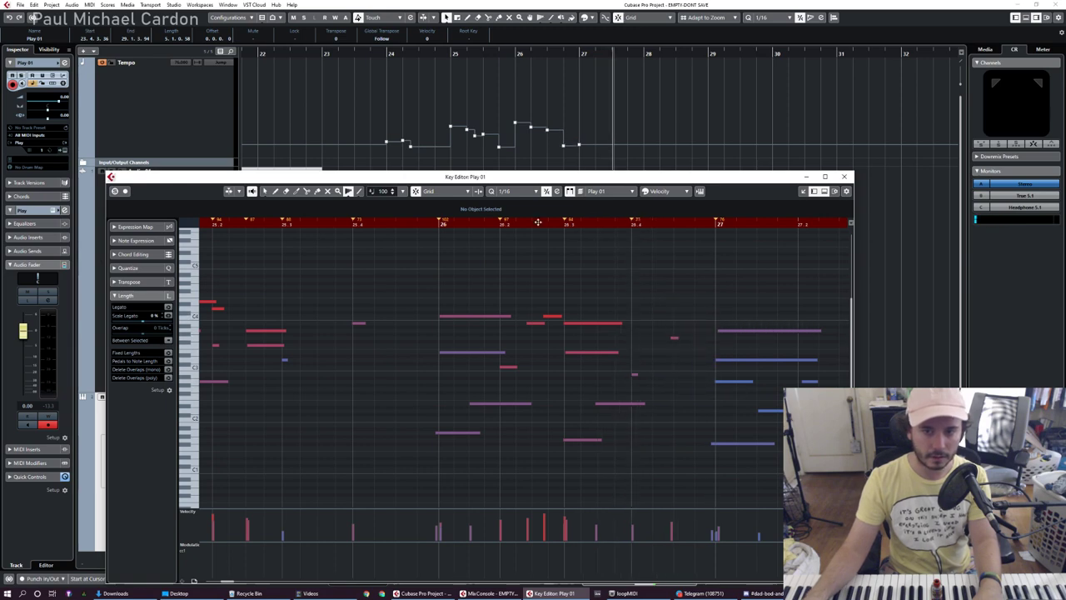
Play on from bar 26 and warp beat 3 of bar 27 and the eighth note before it onto their notes.
click(440, 222)
key(space)
scroll(372, 438, down, 3)
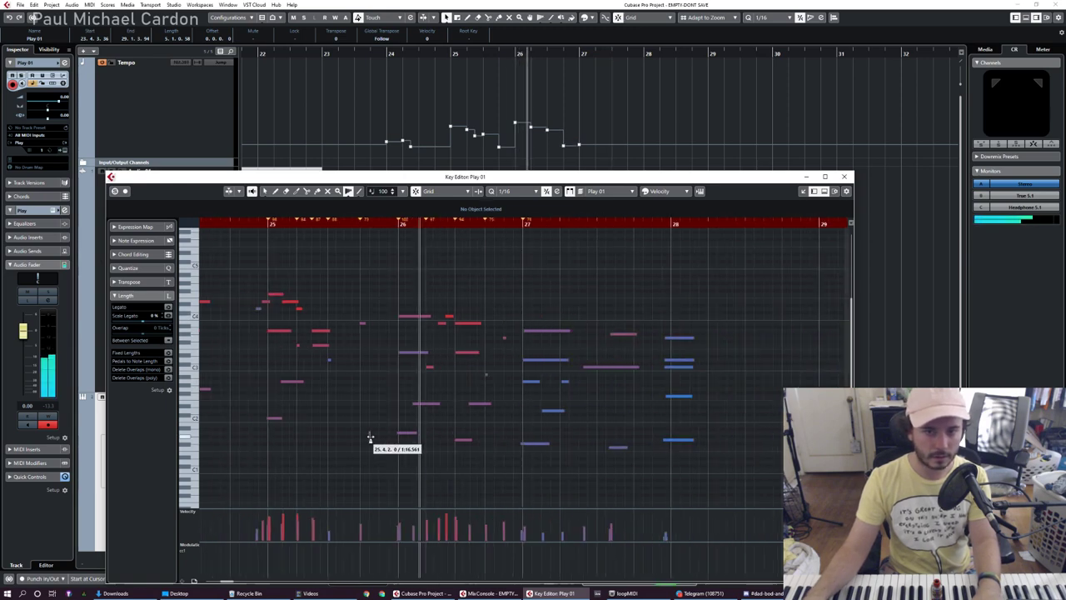
scroll(543, 450, up, 4)
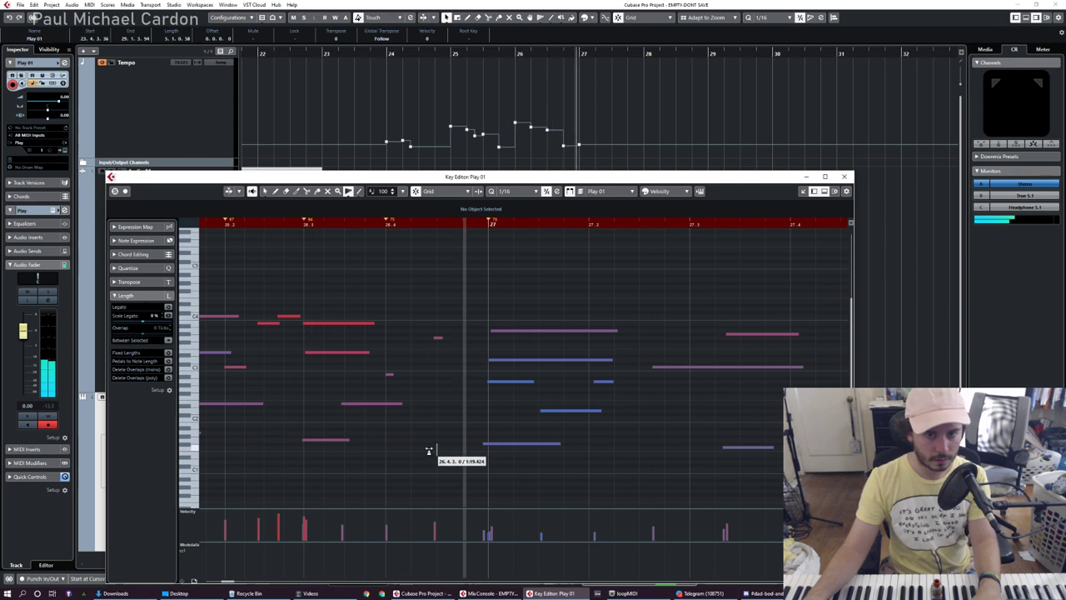
scroll(356, 434, down, 3)
scroll(543, 426, up, 2)
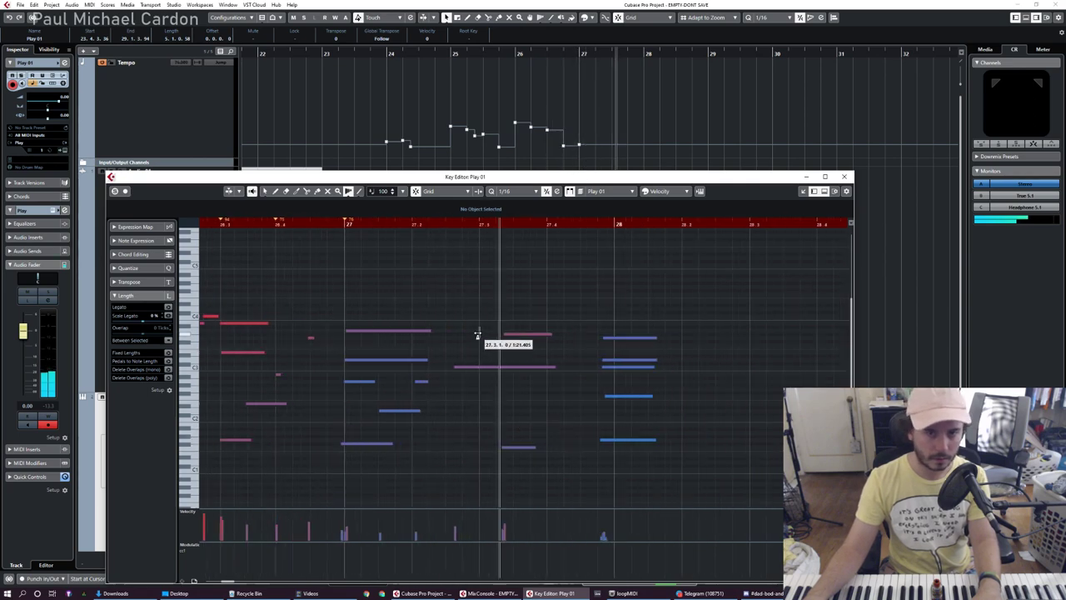
drag(479, 333, 500, 338)
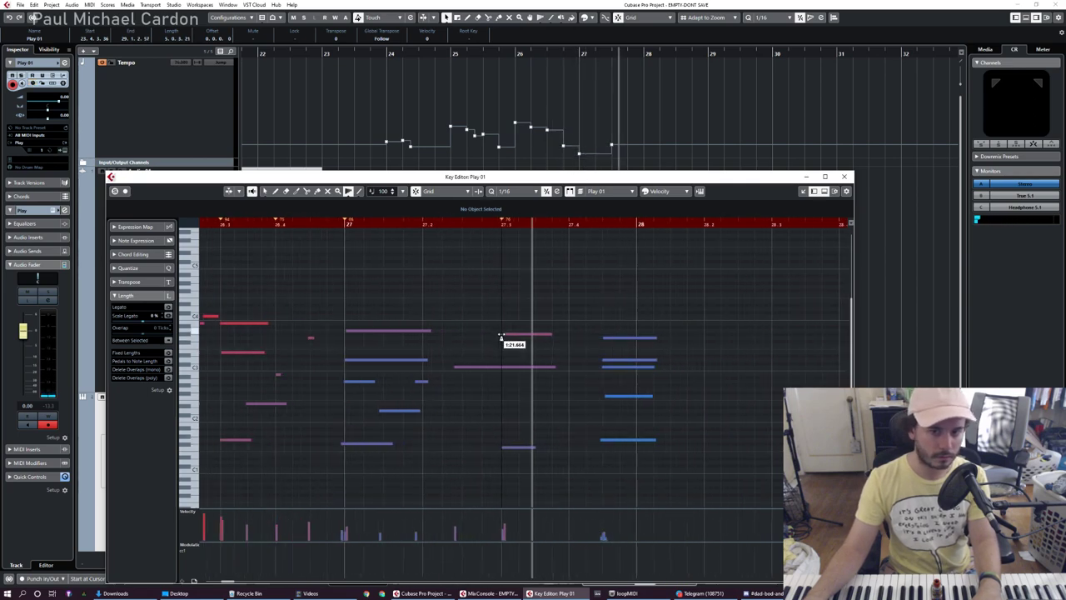
click(345, 222)
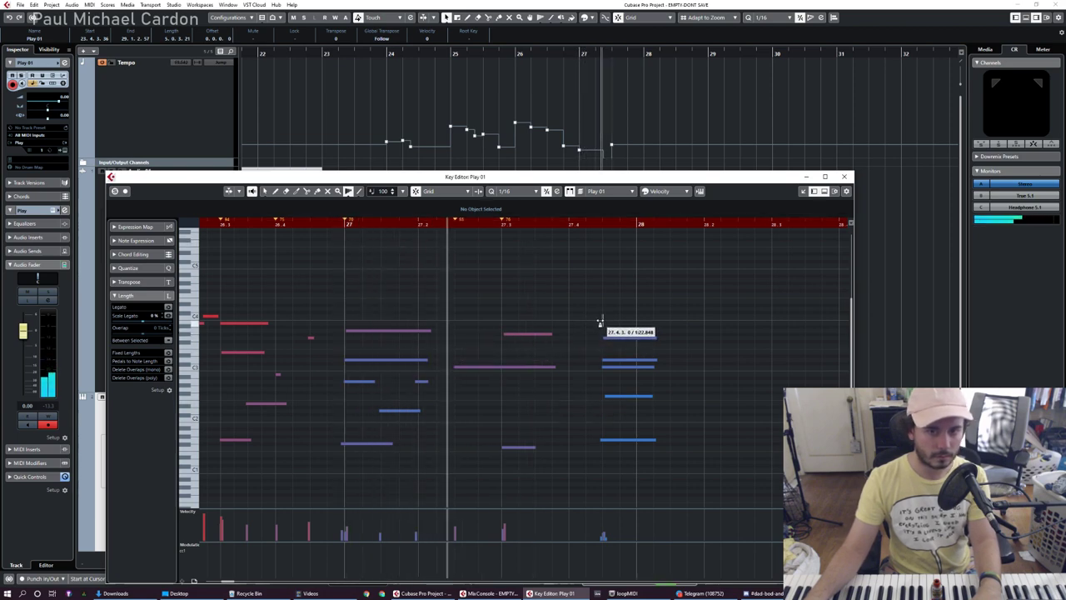
Undo the trial warp of bar 28 onto the final chord and warp beat 4 of bar 27 onto that chord instead.
drag(636, 320, 602, 322)
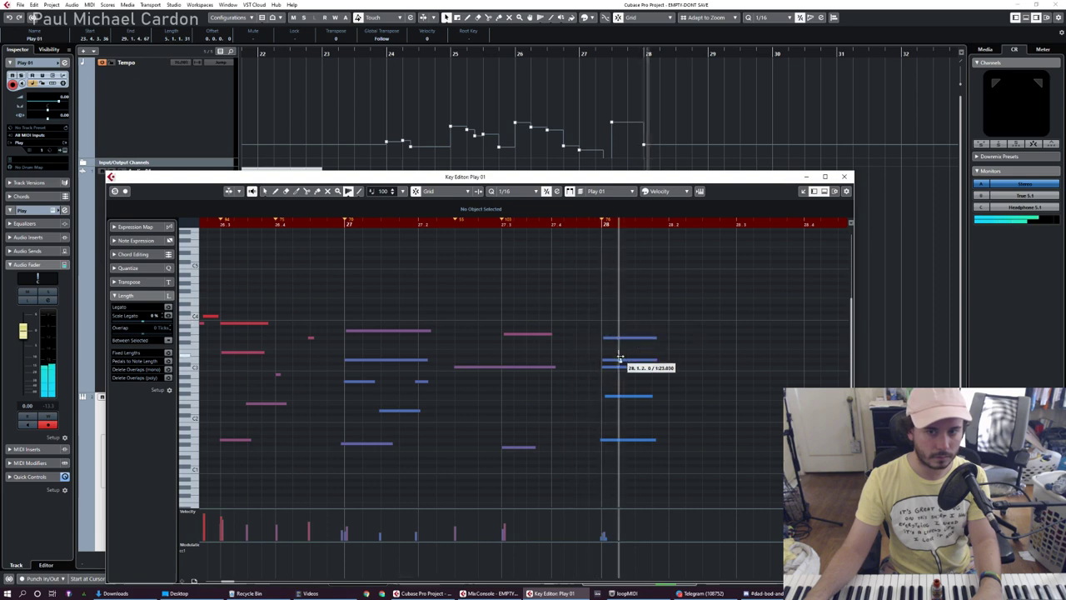
key(ctrl+z)
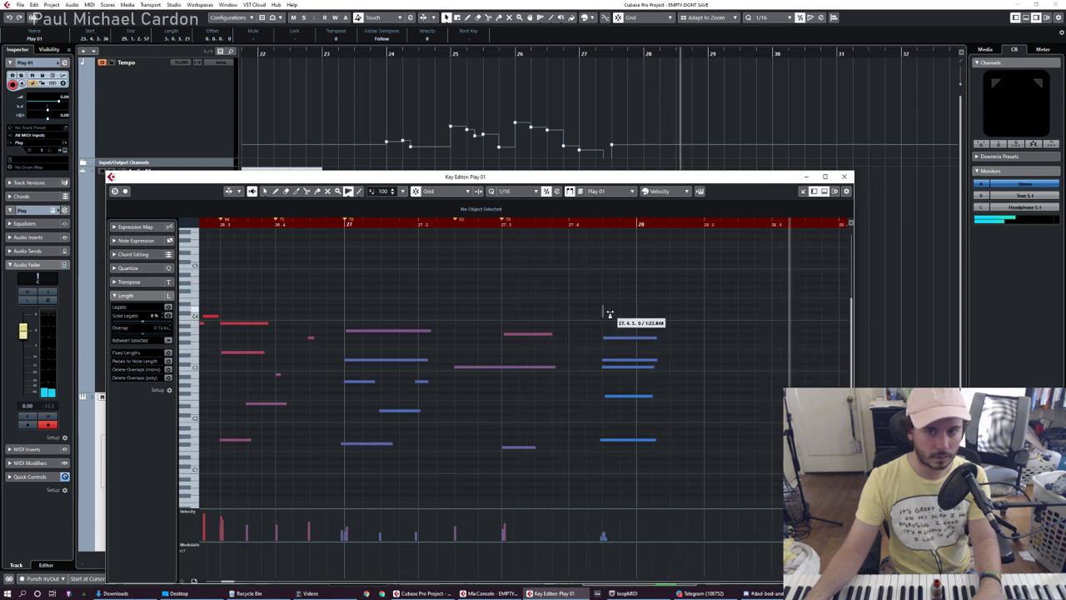
key(space)
drag(569, 313, 601, 319)
Play back the whole warped piano passage, review its tempo curve and close the Key Editor.
scroll(548, 347, down, 8)
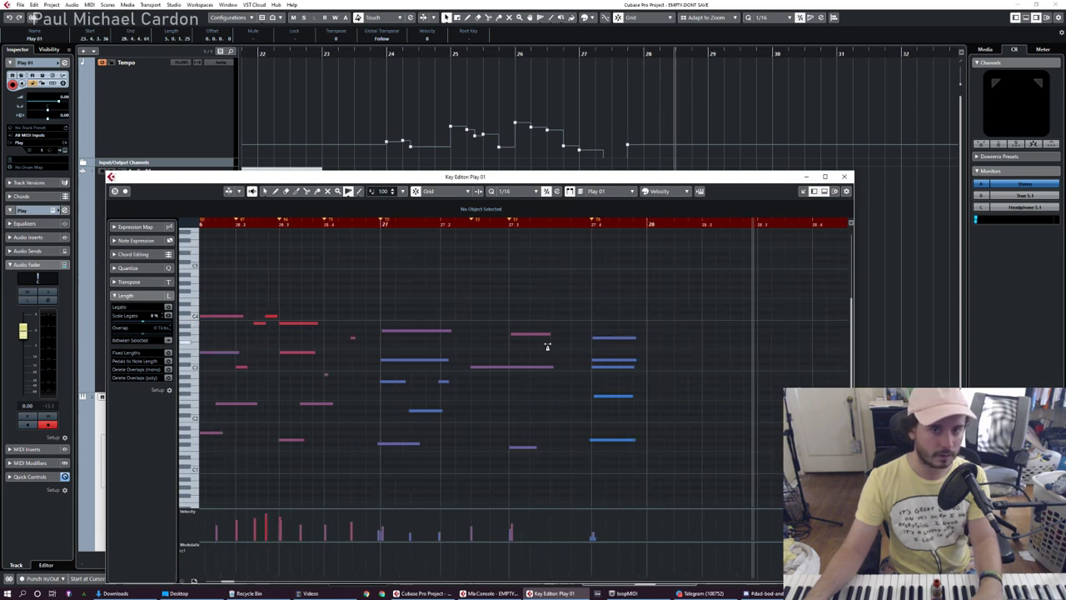
scroll(456, 328, up, 2)
key(l)
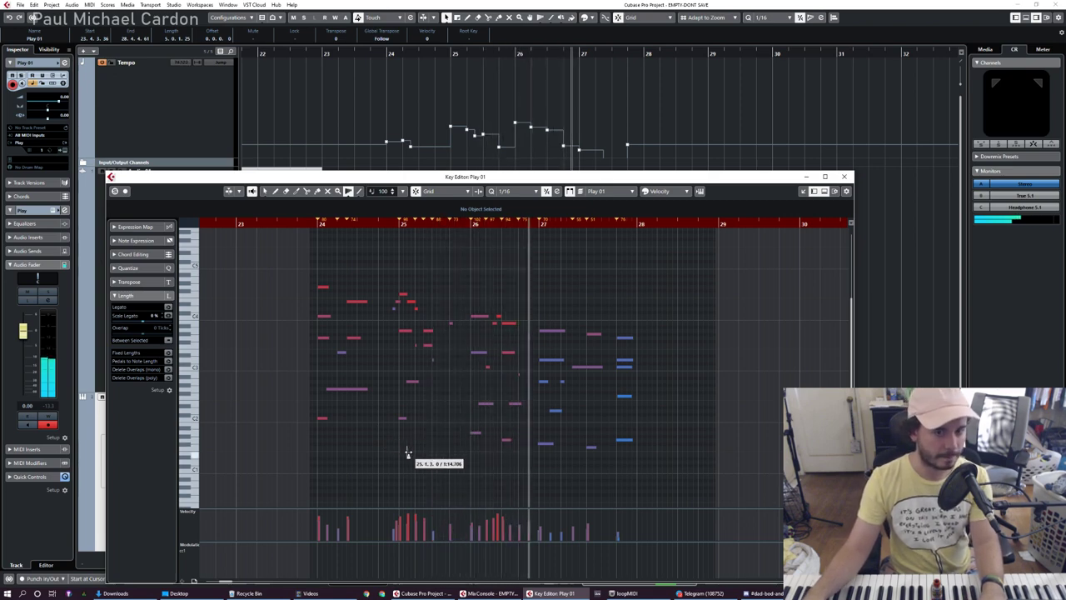
scroll(576, 119, down, 1)
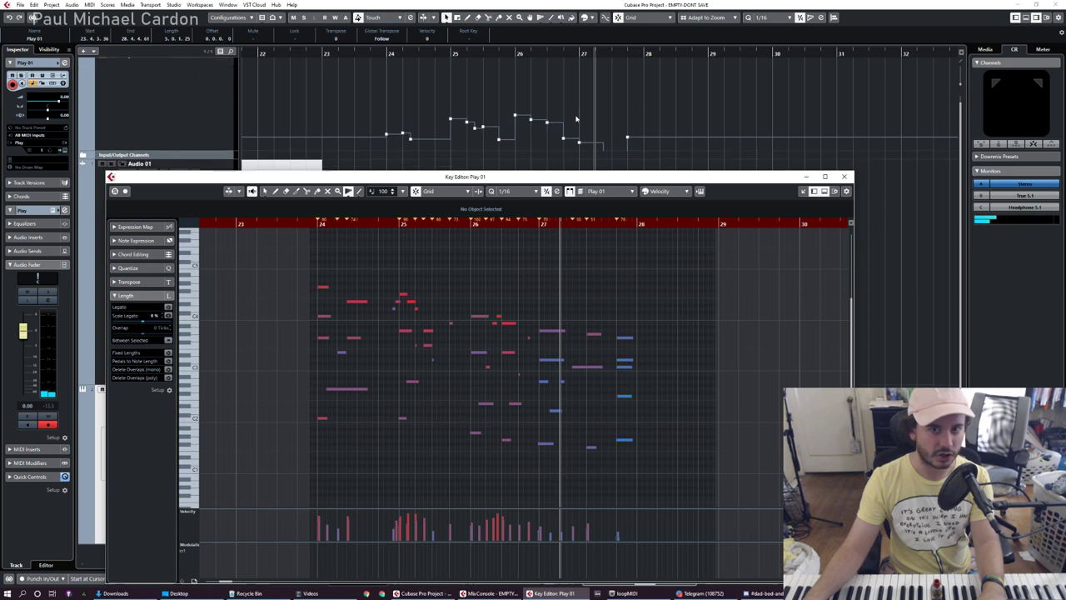
scroll(252, 145, up, 1)
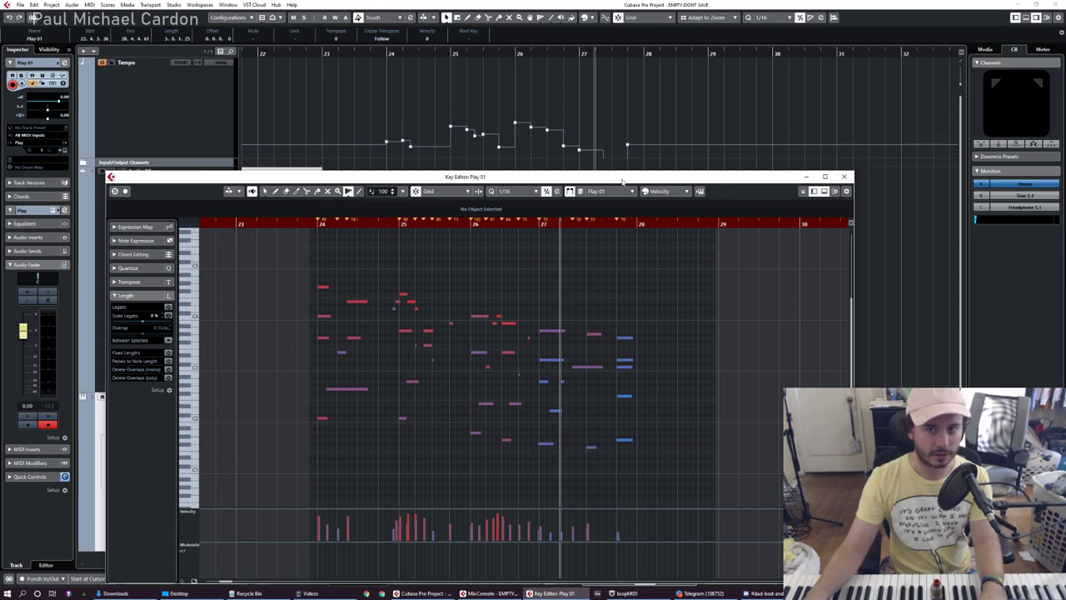
key(Return)
scroll(550, 232, down, 1)
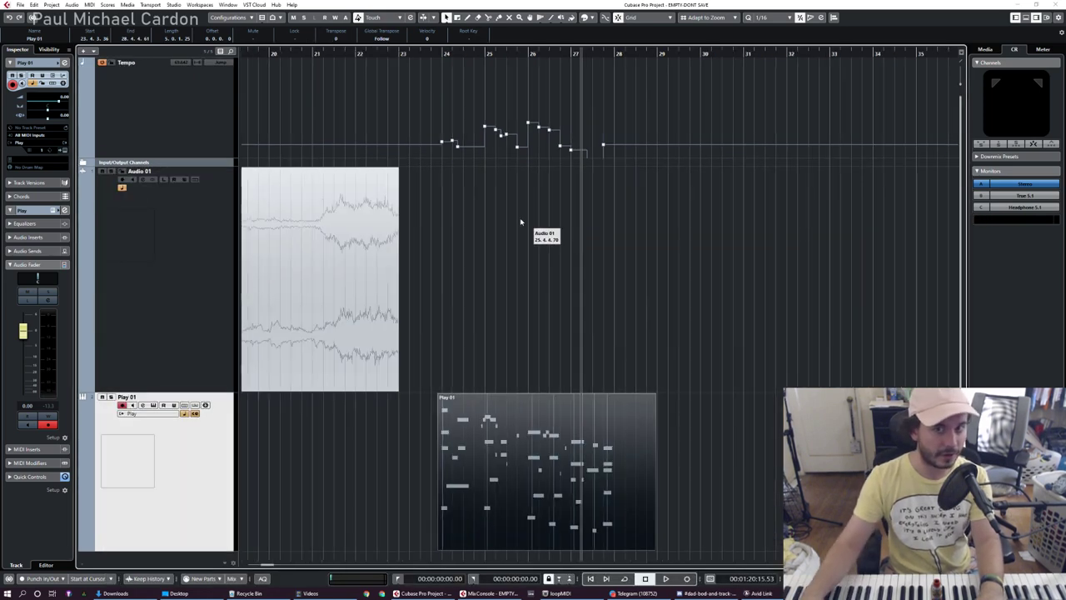
Enlarge the tempo track and delete all its tempo points between bars 24 and 28 above the piano part.
click(209, 156)
drag(210, 156, 233, 223)
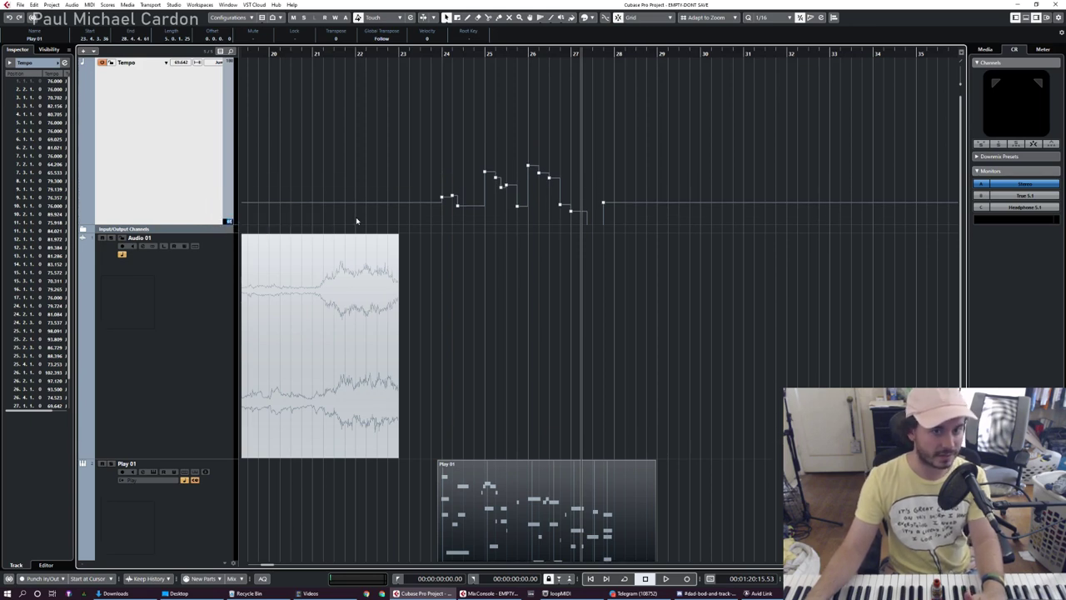
drag(409, 119, 673, 225)
scroll(528, 458, down, 2)
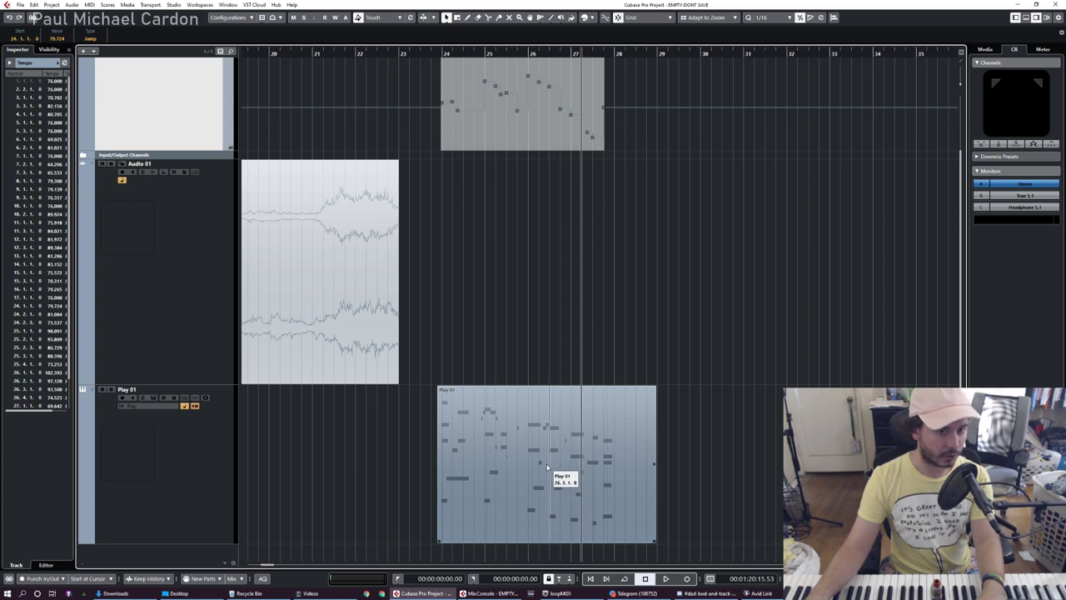
scroll(587, 419, up, 2)
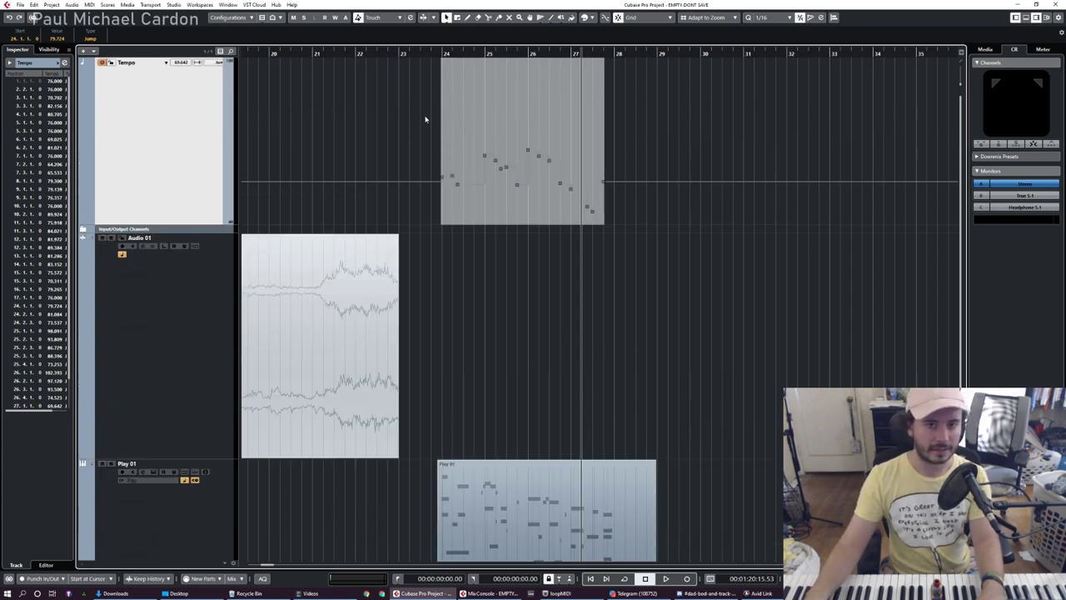
drag(425, 117, 614, 217)
key(Delete)
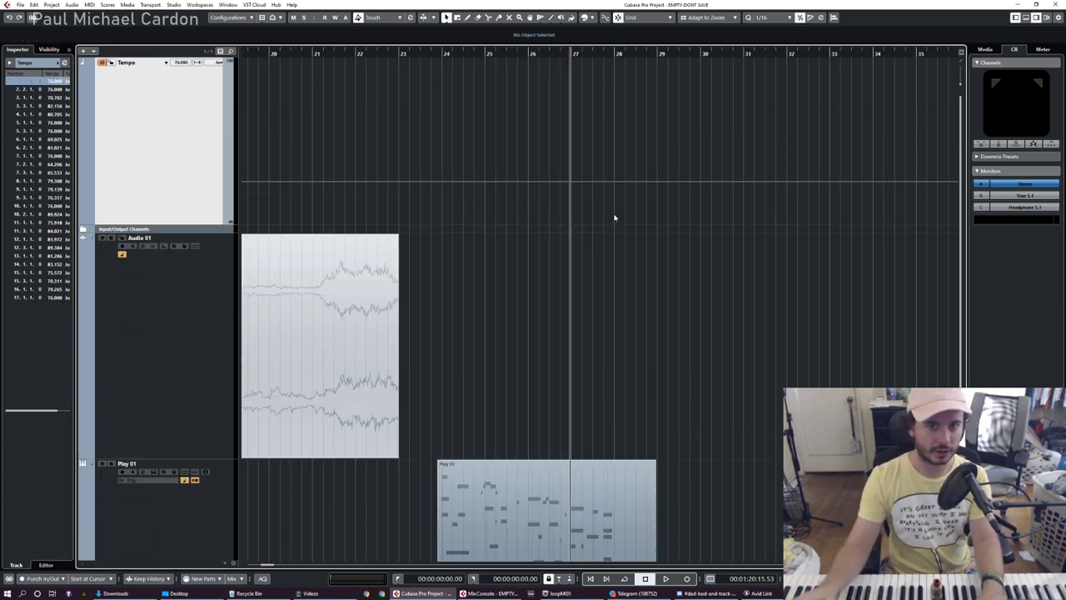
Select the Play 01 piano part and play it from its start to bar 28 without its tempo changes.
scroll(572, 297, down, 2)
click(524, 488)
key(l)
key(space)
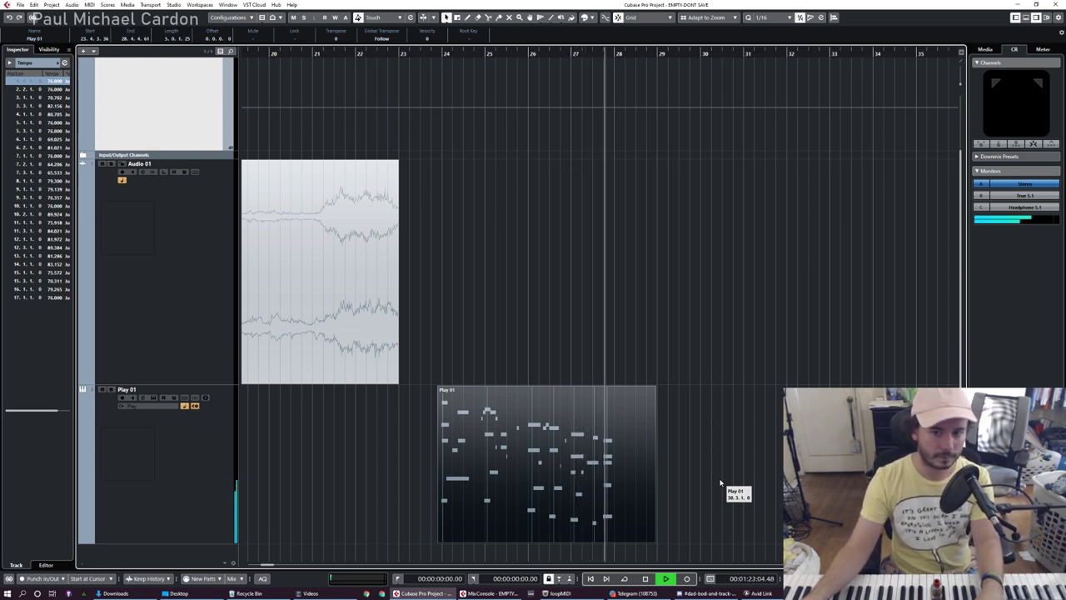
key(space)
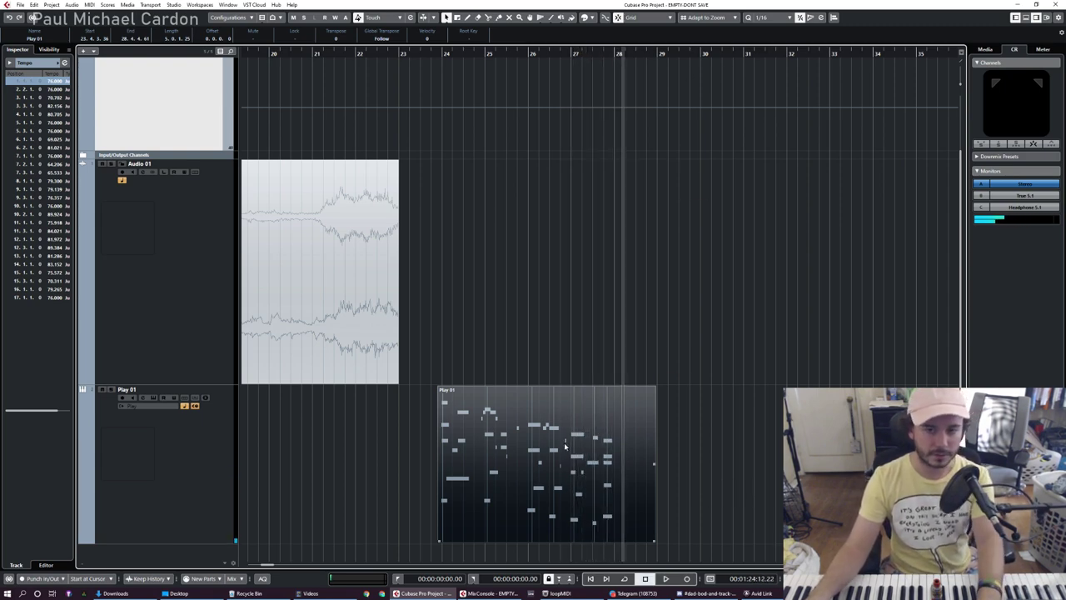
Play the piano part once more in close-up, comparing its notes with the fixed-tempo grid.
key(space)
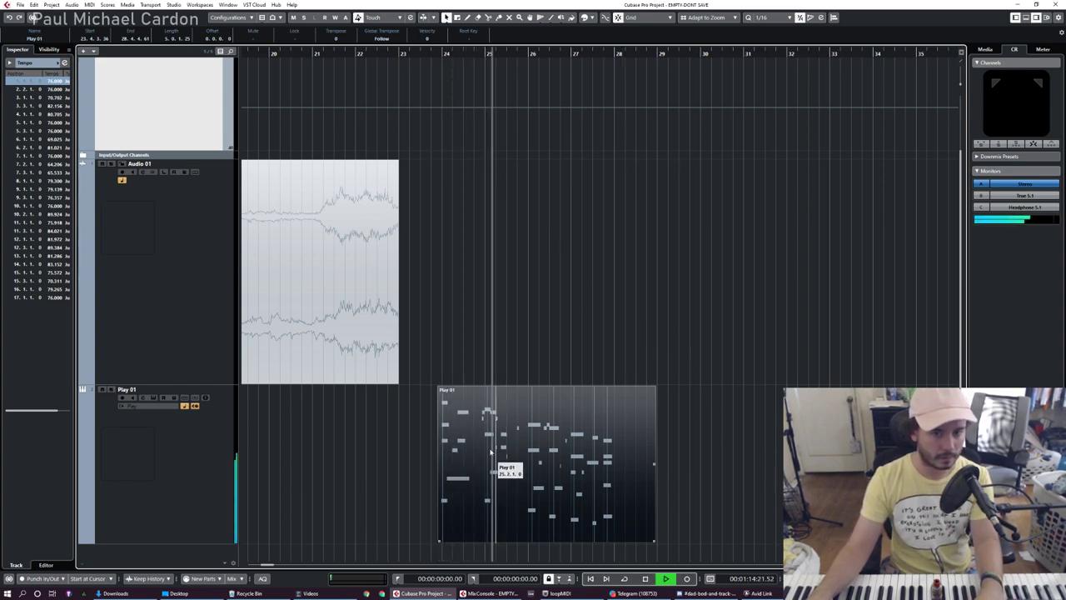
scroll(491, 429, up, 3)
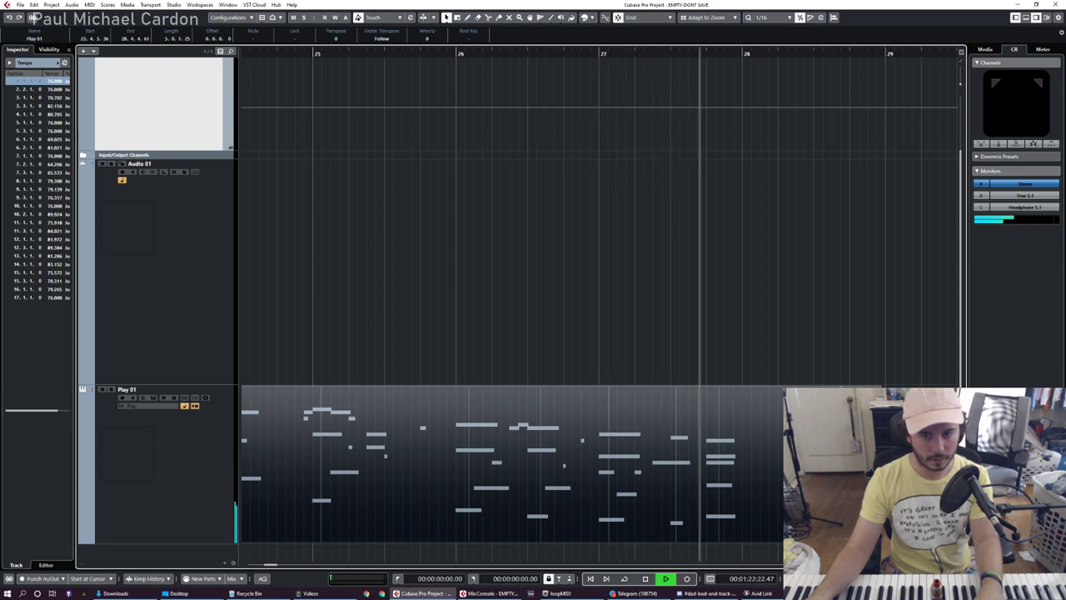
key(g)
key(g)
key(g)
key(g)
key(space)
Delete the recorded Play 01 piano part and return to the audio recording.
drag(489, 470, 645, 493)
key(Delete)
key(g)
key(g)
scroll(284, 392, up, 4)
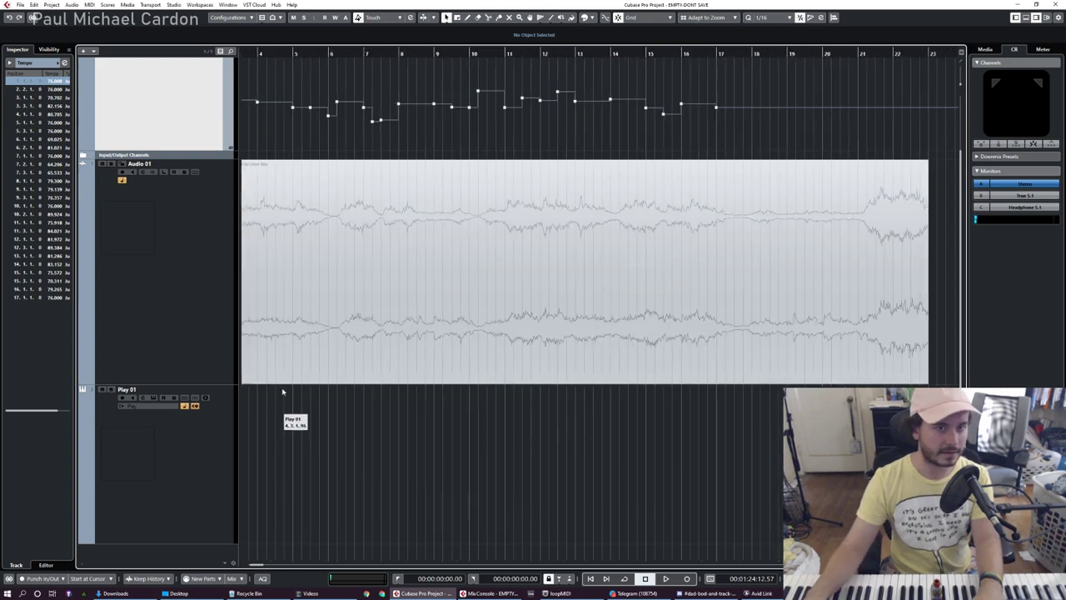
Select the Someone To Watch Over Me audio event, give Audio 01 a linear time base, and try Musical Mode on the event before disabling it.
key(ctrl+a)
key(alt+m)
scroll(493, 483, down, 3)
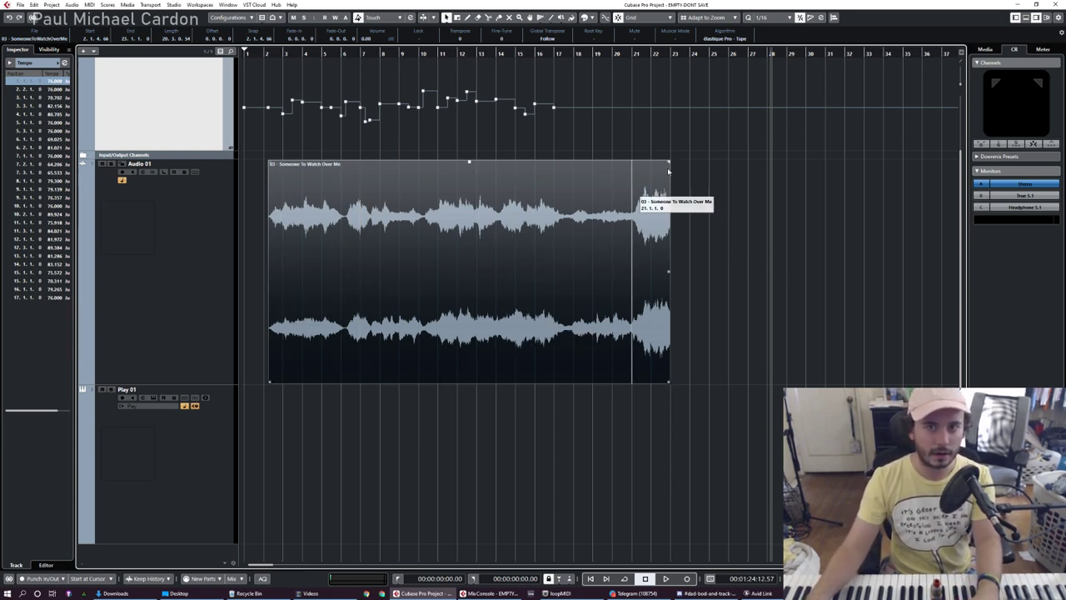
scroll(326, 131, up, 2)
scroll(683, 69, down, 1)
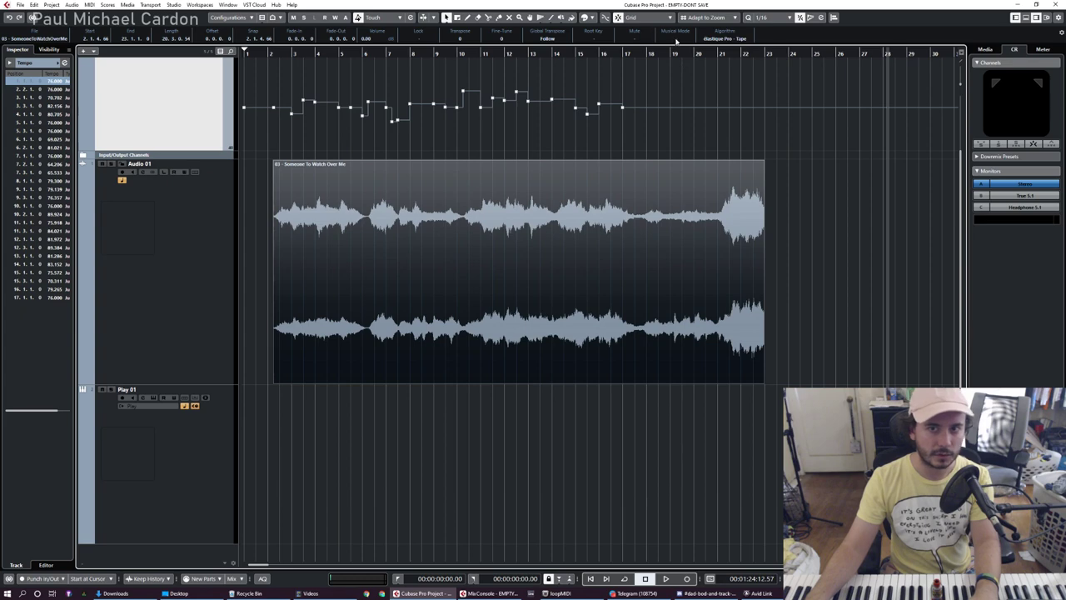
click(676, 39)
click(686, 39)
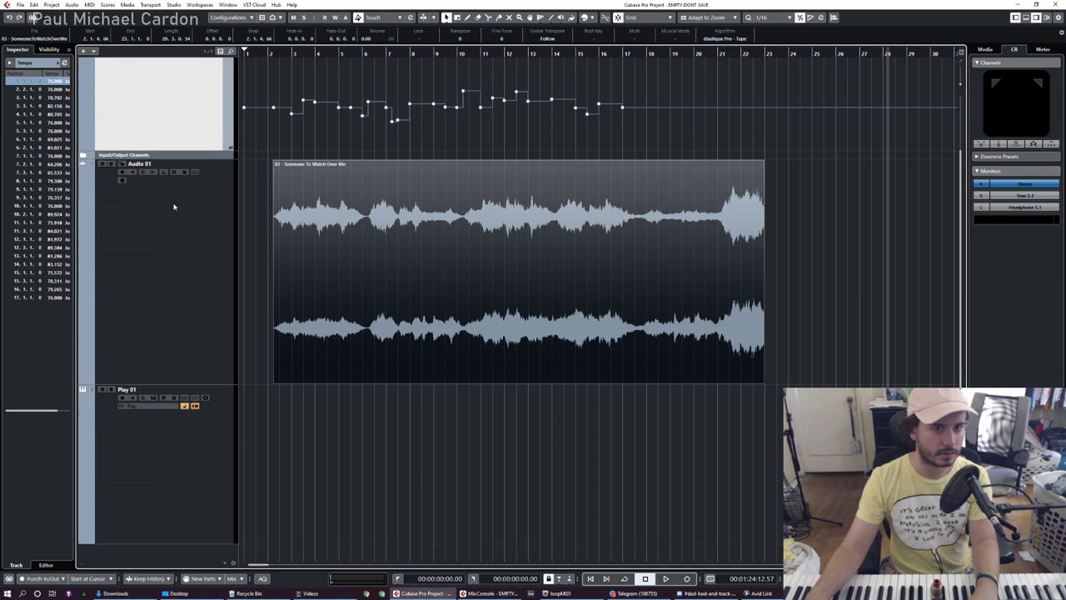
click(676, 39)
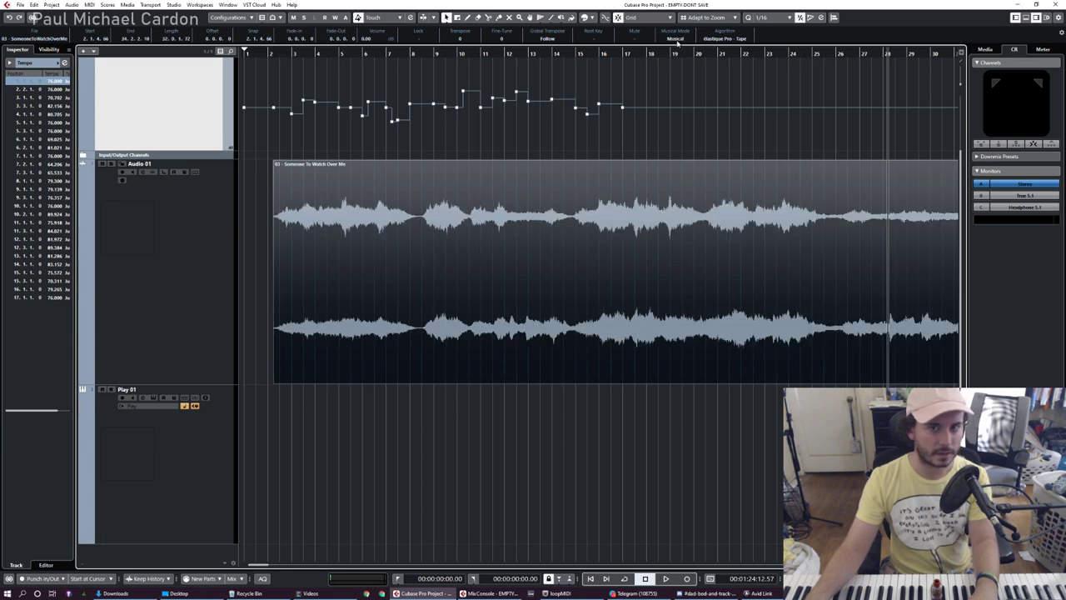
click(677, 39)
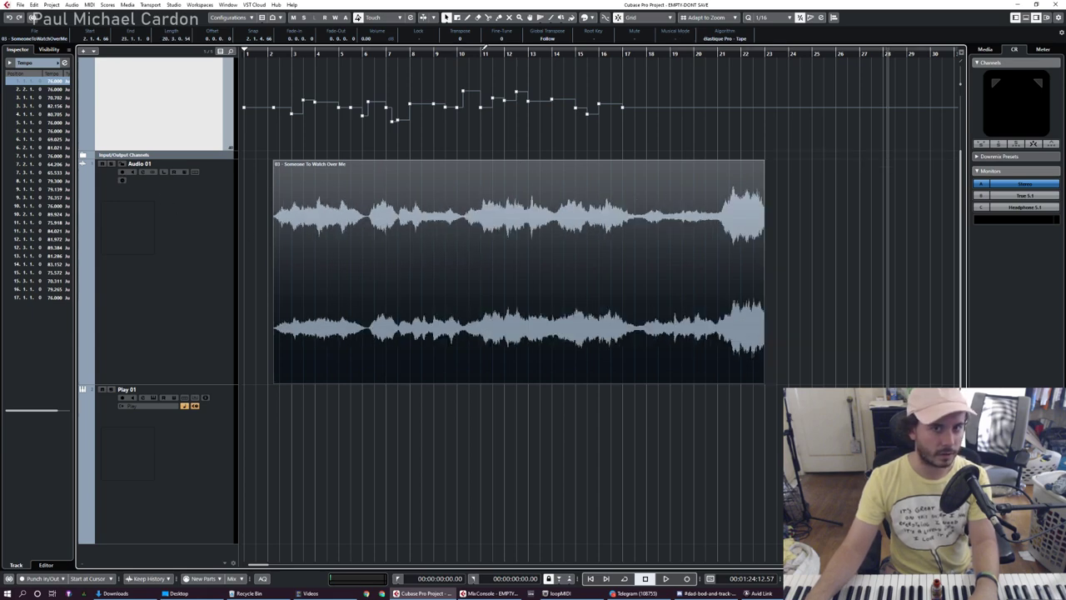